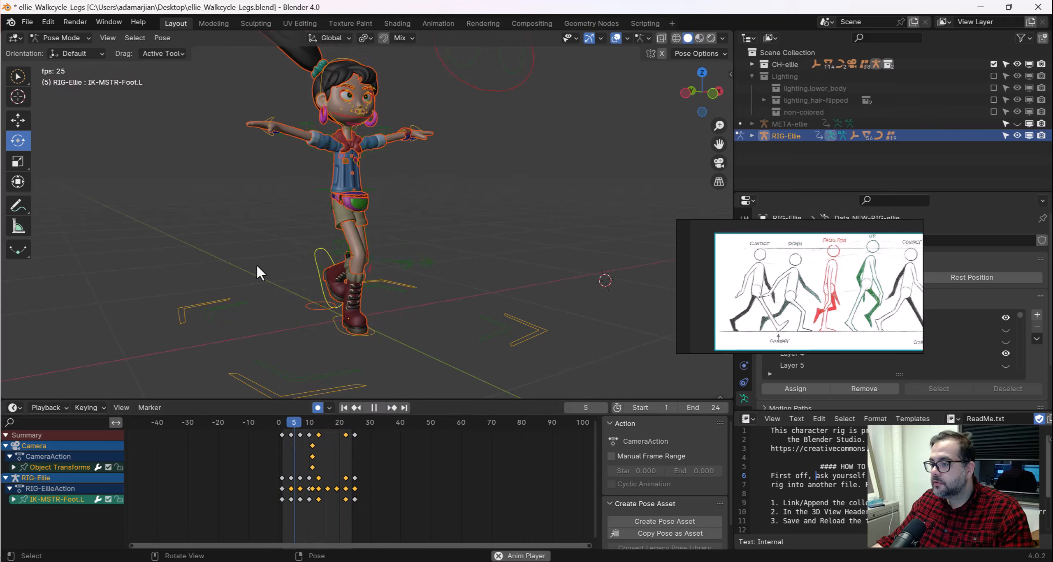
Stop the walk-cycle playback and return the timeline to frame 1
middle_click_drag(257, 264, 215, 262)
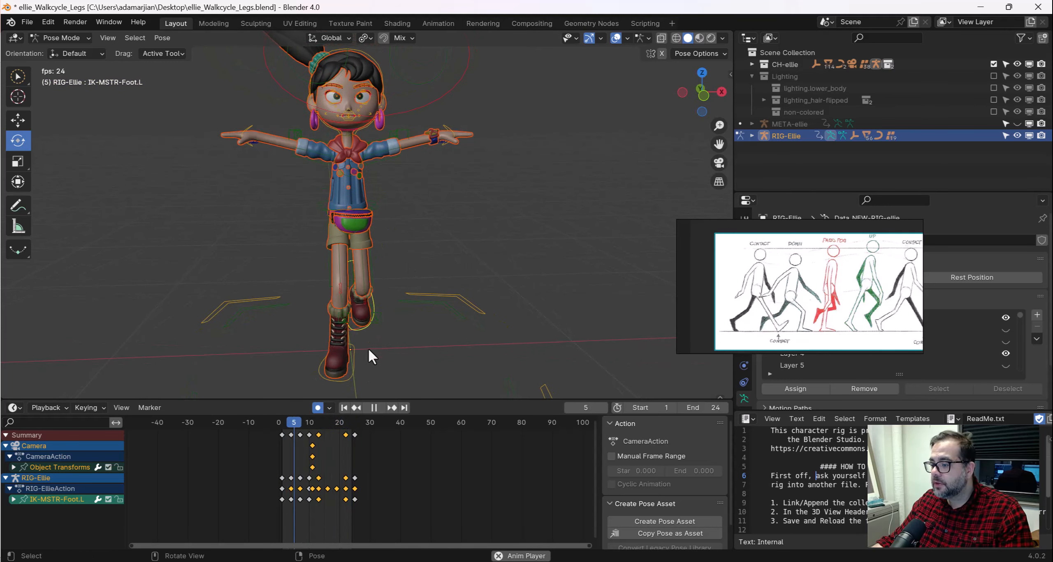
left_click(370, 408)
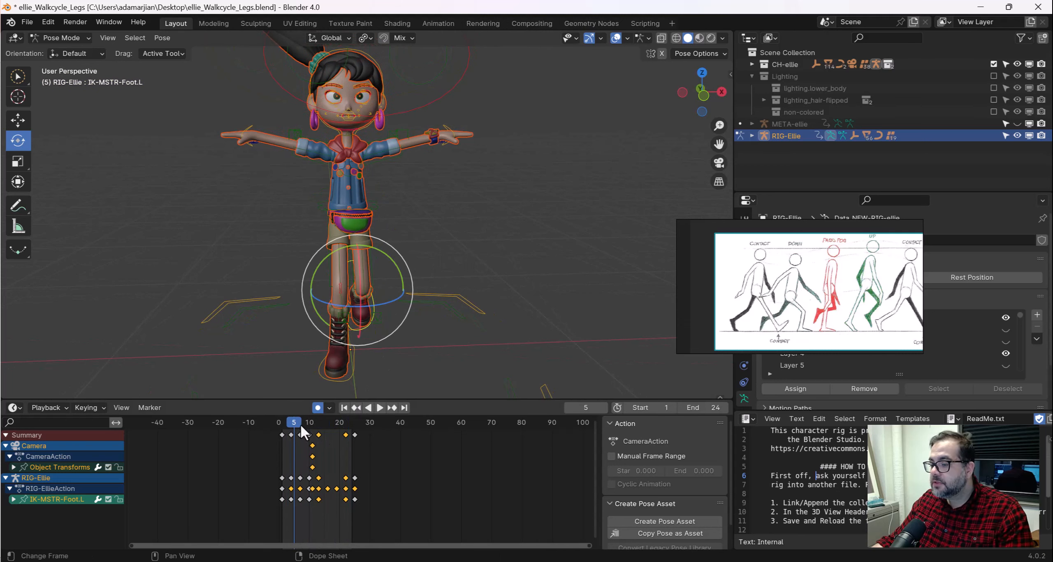
left_click_drag(296, 423, 282, 424)
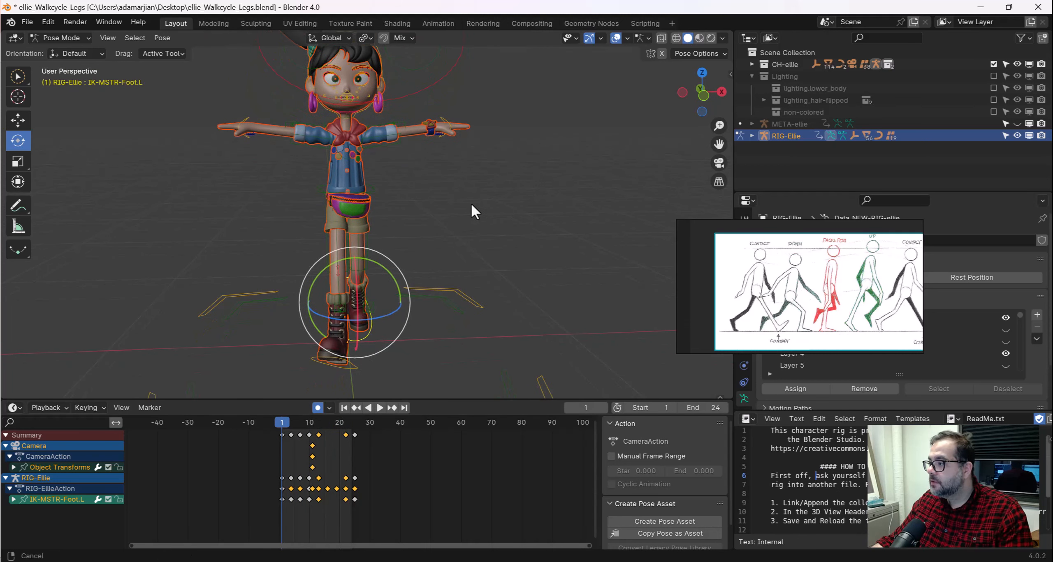
Display the CloudRig settings with the FK/IK switches and move the walk-cycle reference image over the timeline area
key("n")
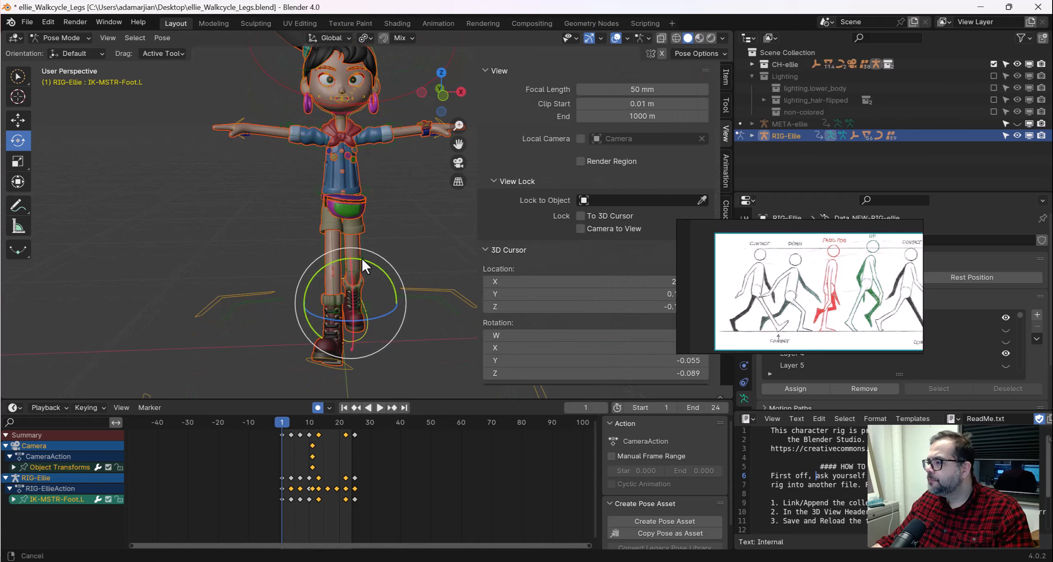
middle_click_drag(361, 258, 328, 248, "shift")
right_click_drag(732, 265, 838, 317)
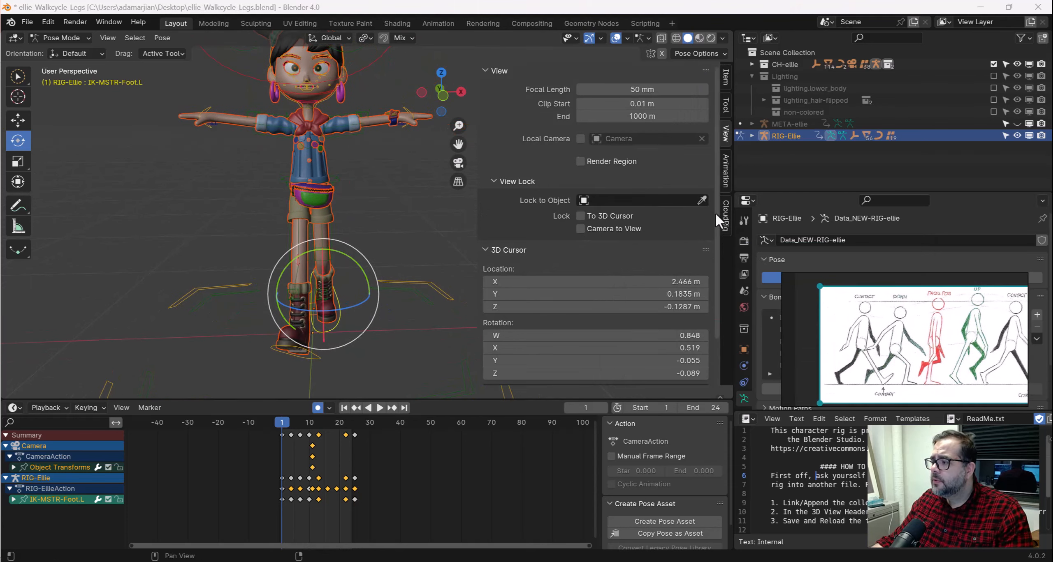
left_click(726, 218)
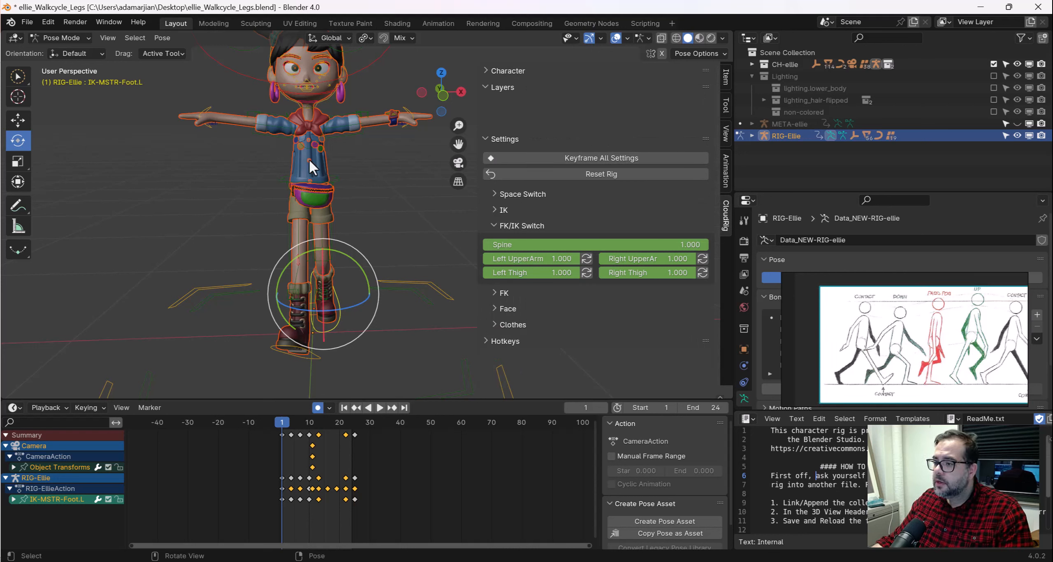
right_click_drag(875, 333, 702, 479)
right_click_drag(757, 449, 556, 441)
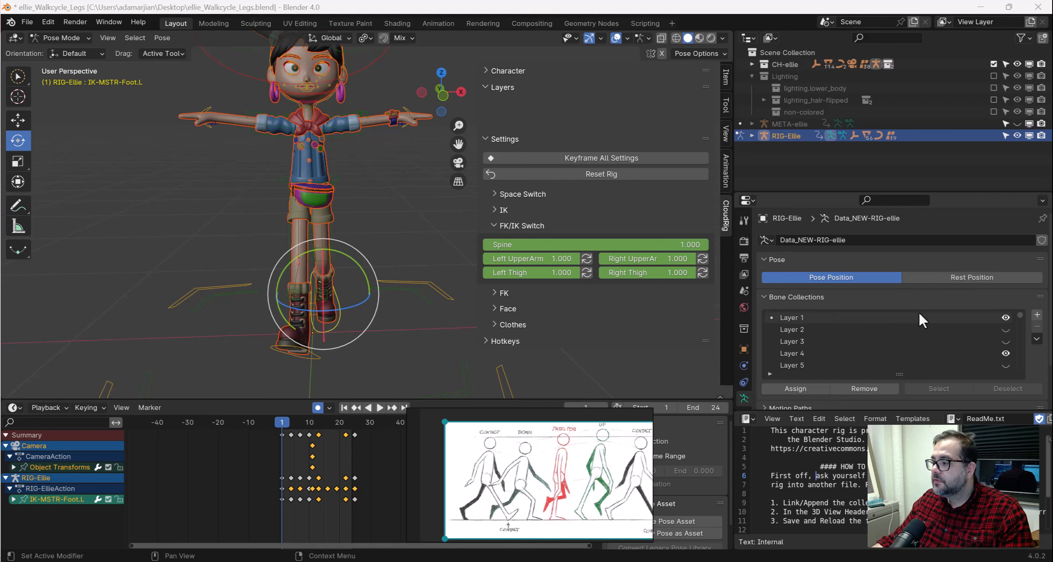
Show bone collection Layer 2 in place of Layer 1 to examine its controls, and restore Layer 1
left_click(1005, 318)
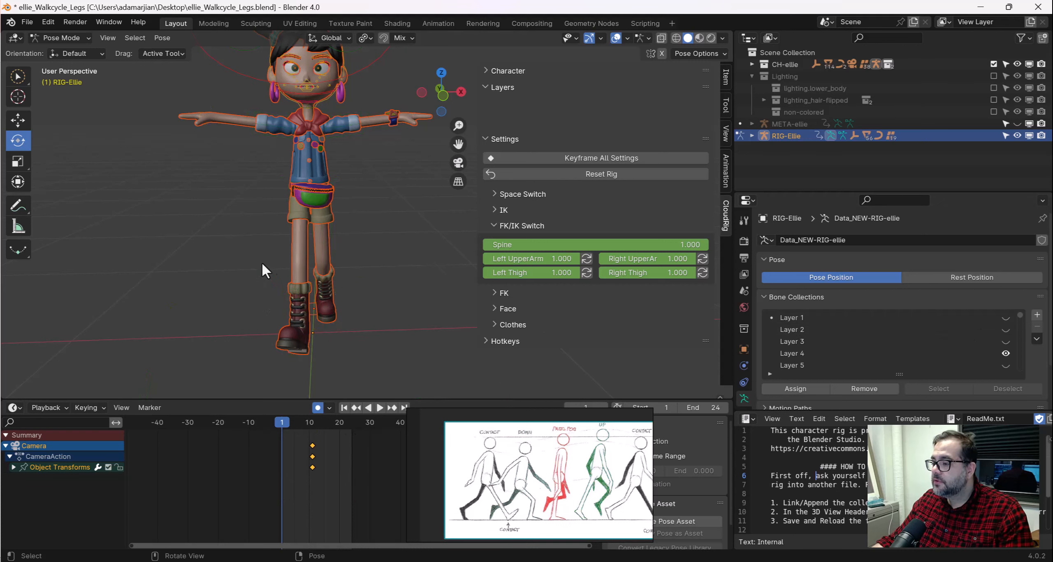
middle_click_drag(262, 261, 267, 111)
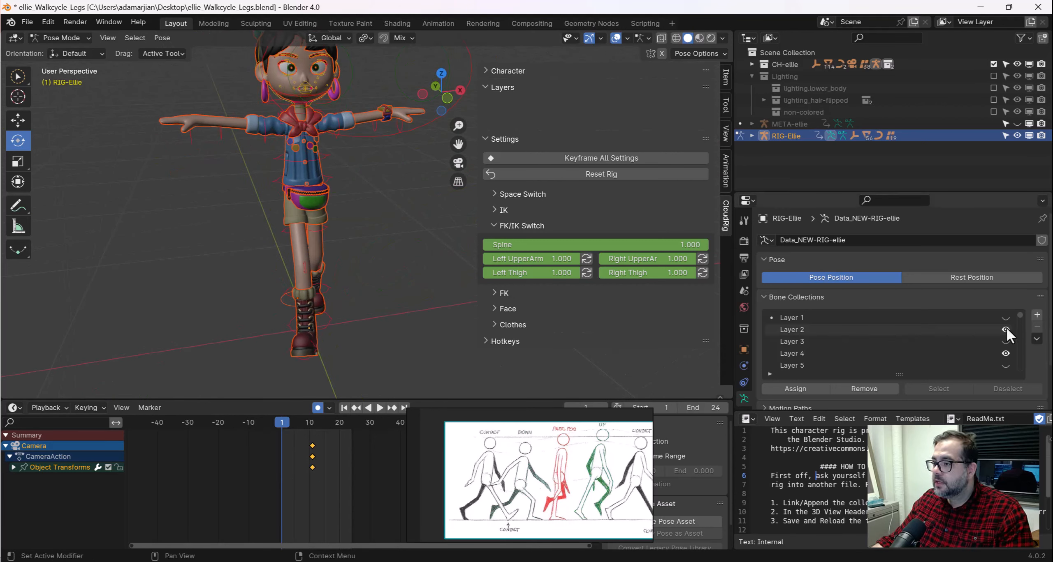
scroll(313, 185, "up", 2)
middle_click_drag(313, 185, 306, 219, "shift")
scroll(269, 205, "up", 2)
scroll(270, 187, "down", 4)
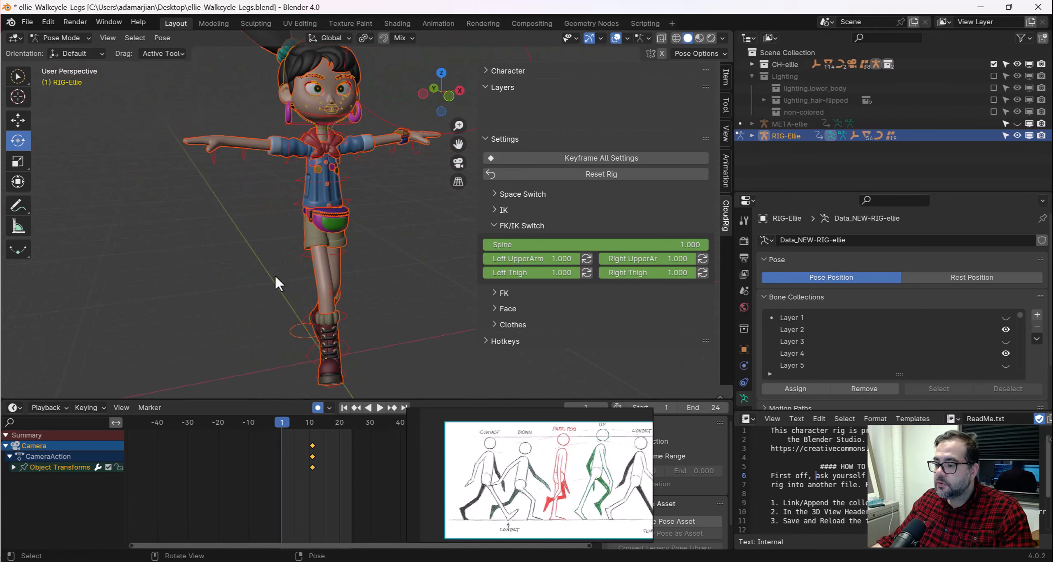
middle_click_drag(275, 277, 363, 245)
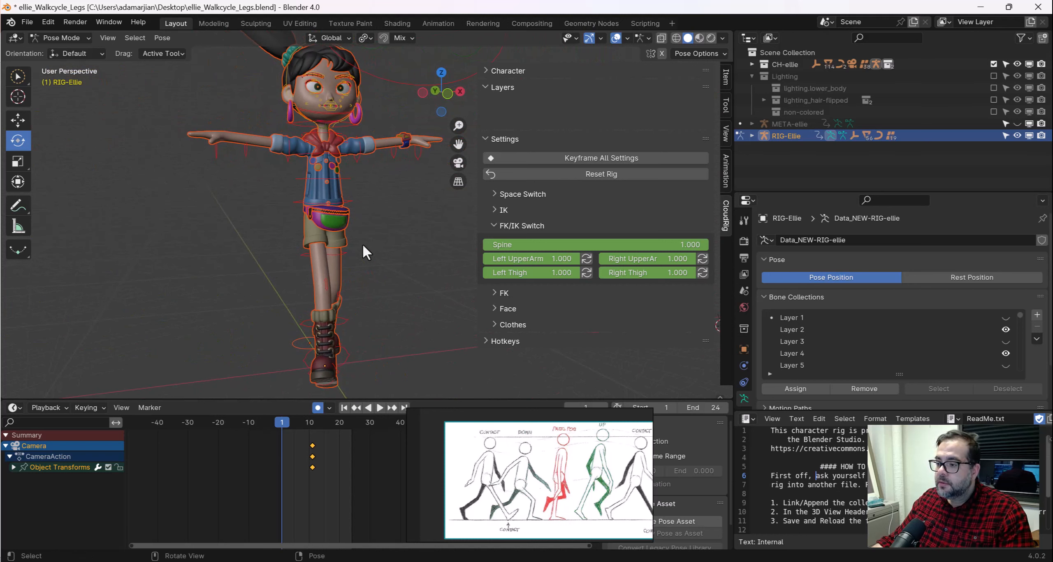
middle_click_drag(305, 278, 334, 265)
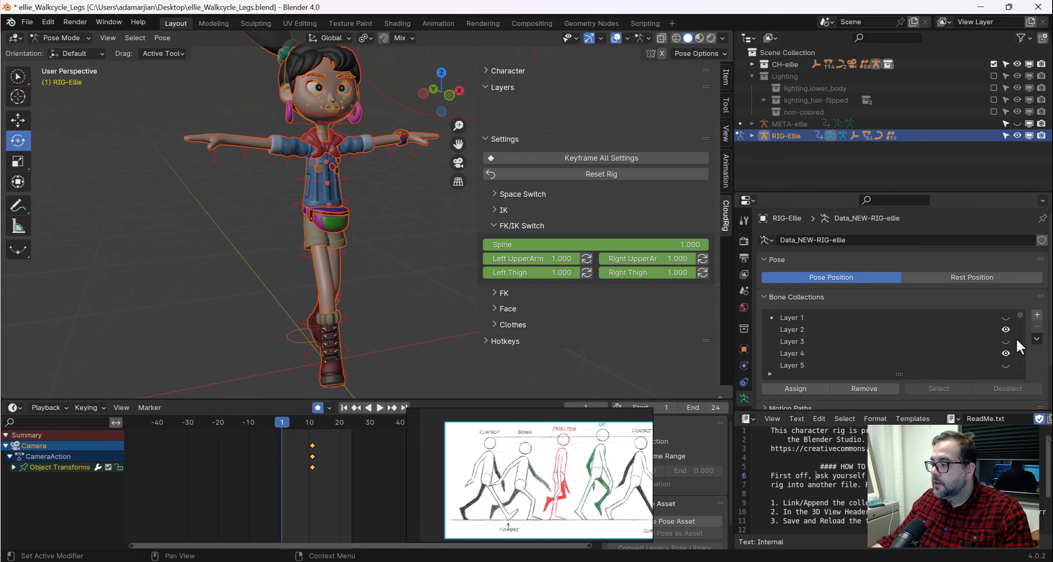
left_click(1005, 330)
left_click(1005, 318)
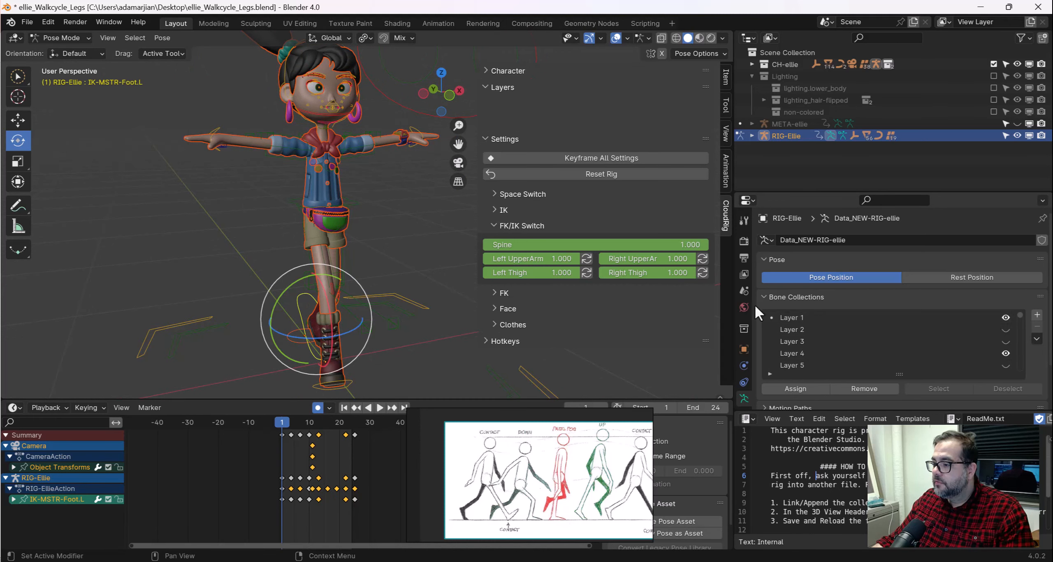
Try moving the right wrist IK control and the torso master control, and undo the moves
left_click(217, 130)
key("g")
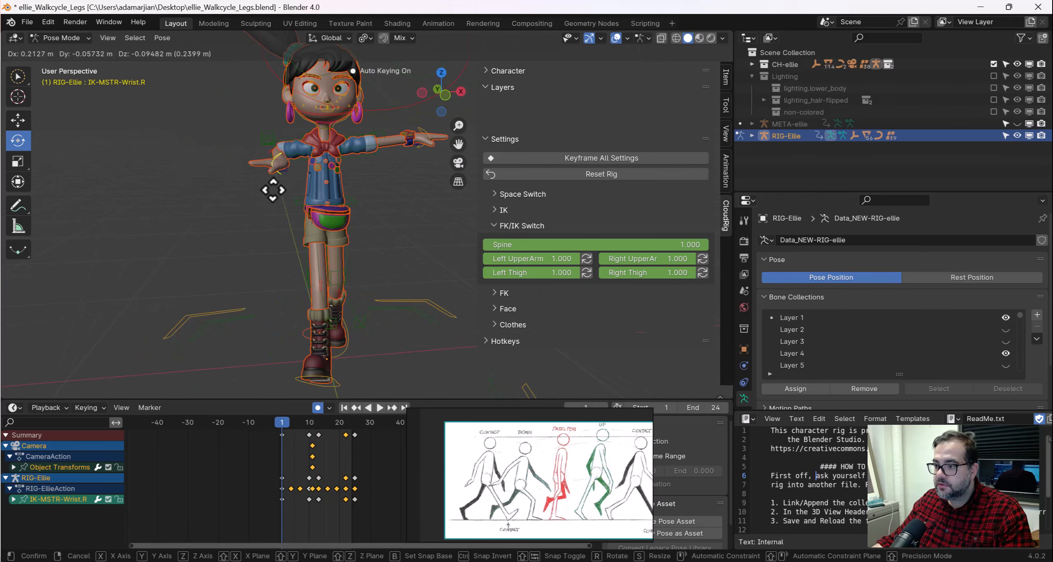
left_click(227, 167)
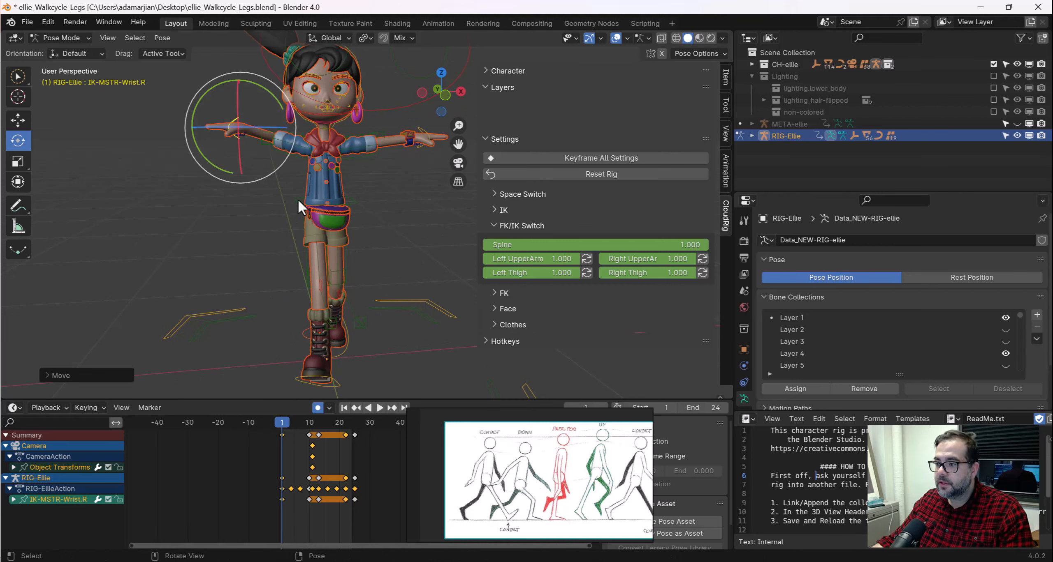
left_click(355, 201)
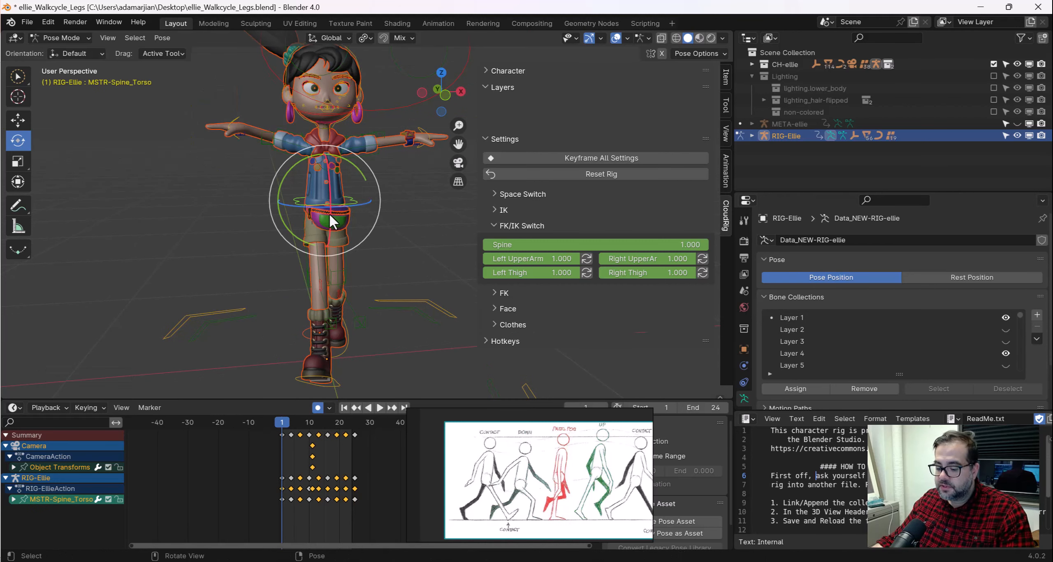
key("g")
left_click(341, 212)
key("ctrl+z")
key("ctrl+z")
key("ctrl+z")
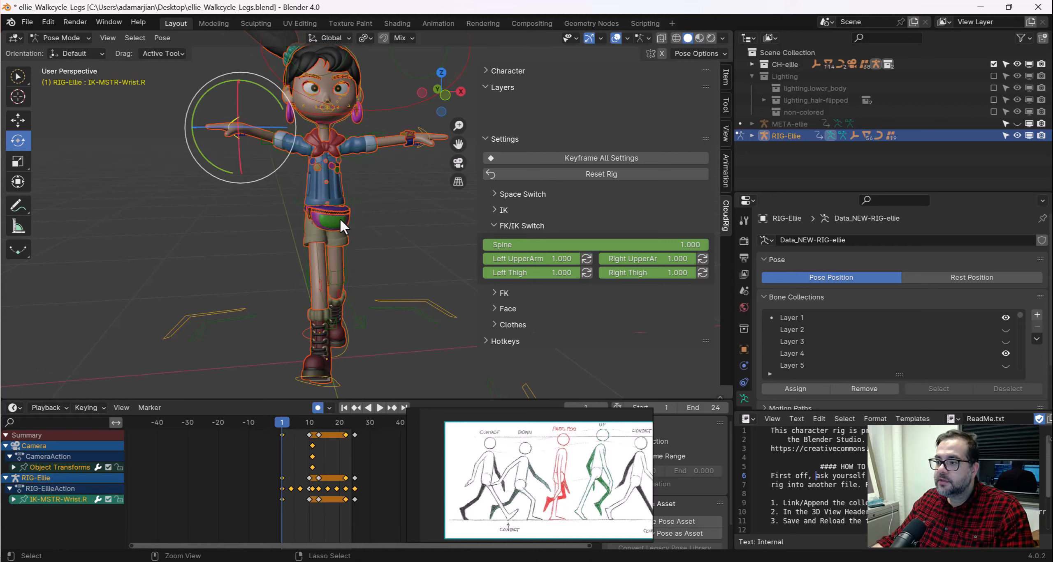
Switch both arms to FK by setting the Left UpperArm and Right UpperArm FK/IK values to 0
middle_click_drag(297, 227, 306, 220)
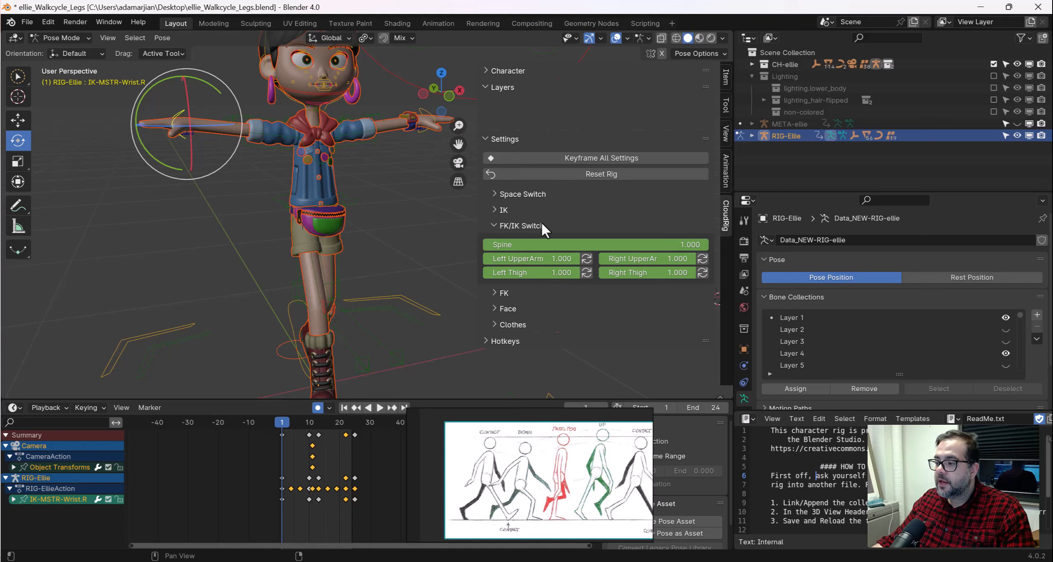
left_click_drag(567, 260, 483, 259)
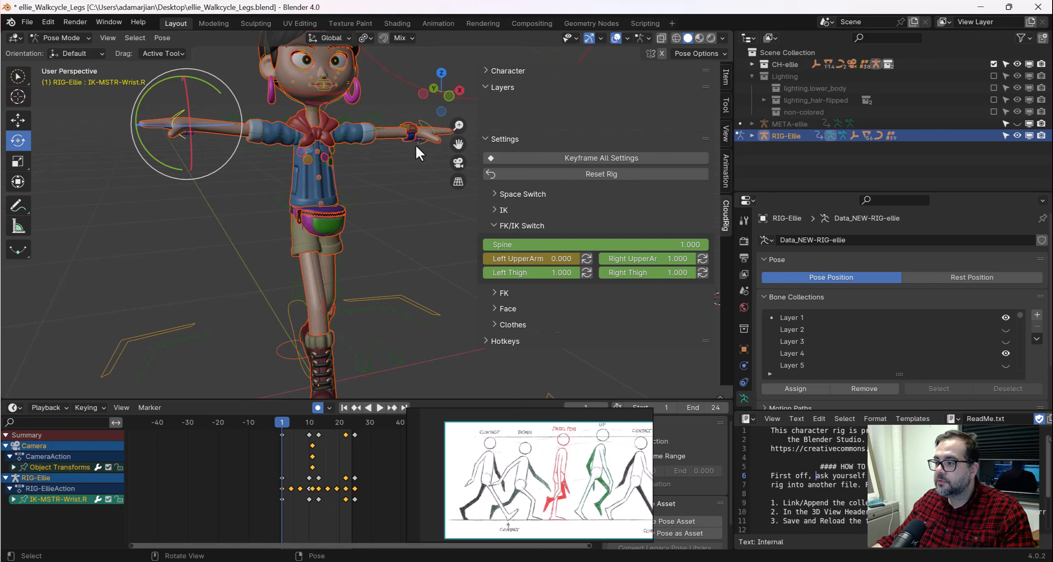
left_click_drag(681, 259, 600, 259)
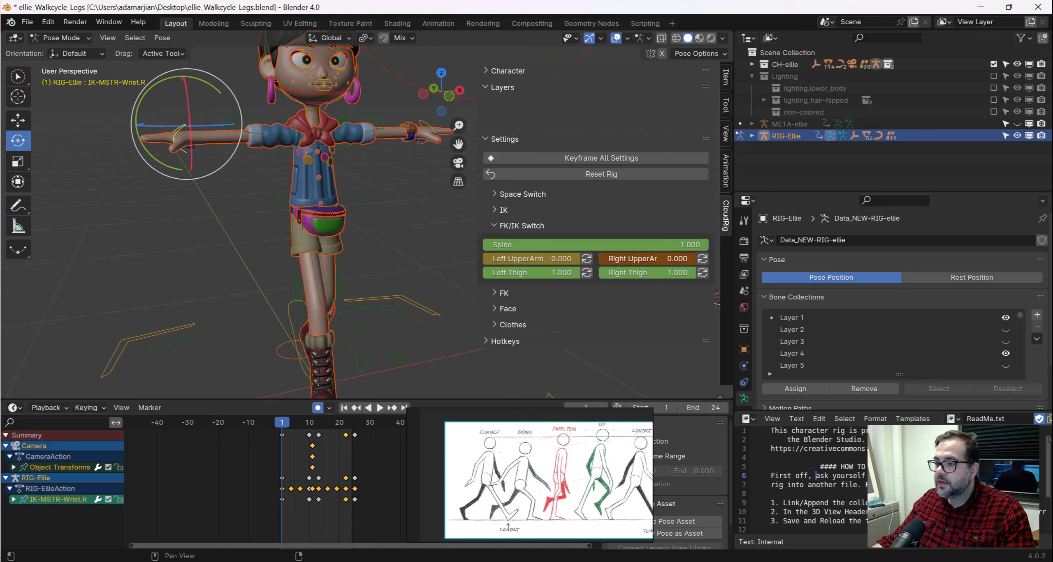
Hide bone collection Layer 1 and show Layer 2 to work with the FK arm controls
left_click(1005, 318)
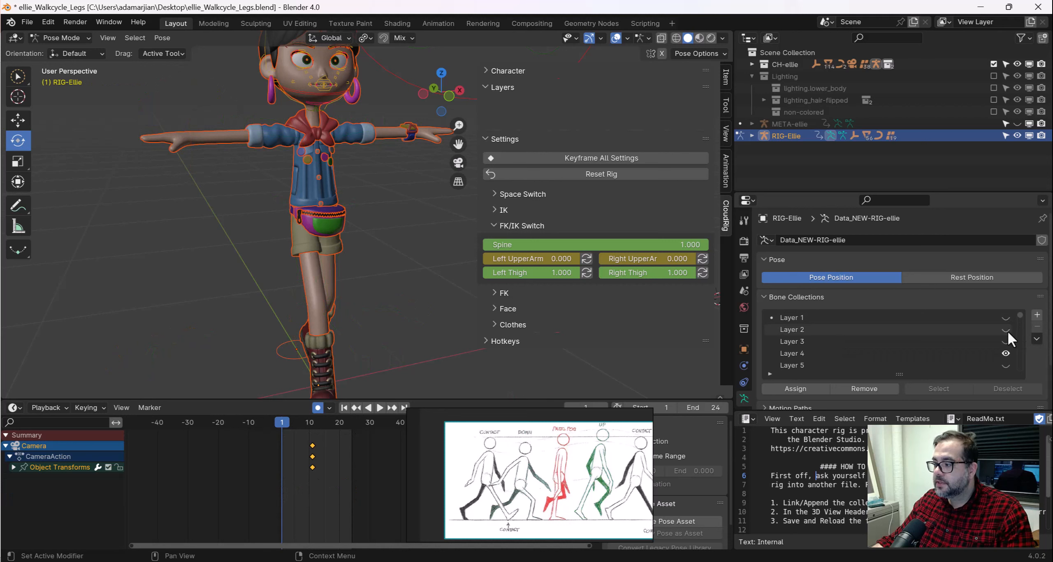
scroll(308, 177, "up", 5)
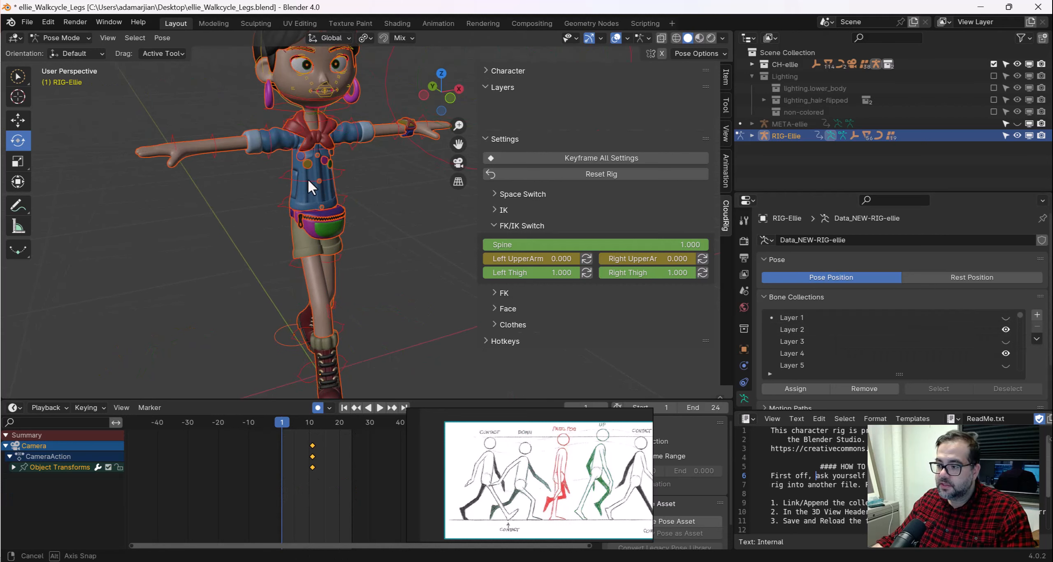
middle_click_drag(313, 150, 321, 216, "shift")
Rotate the right upper arm FK control so the arm points diagonally down beside the body
left_click(246, 195)
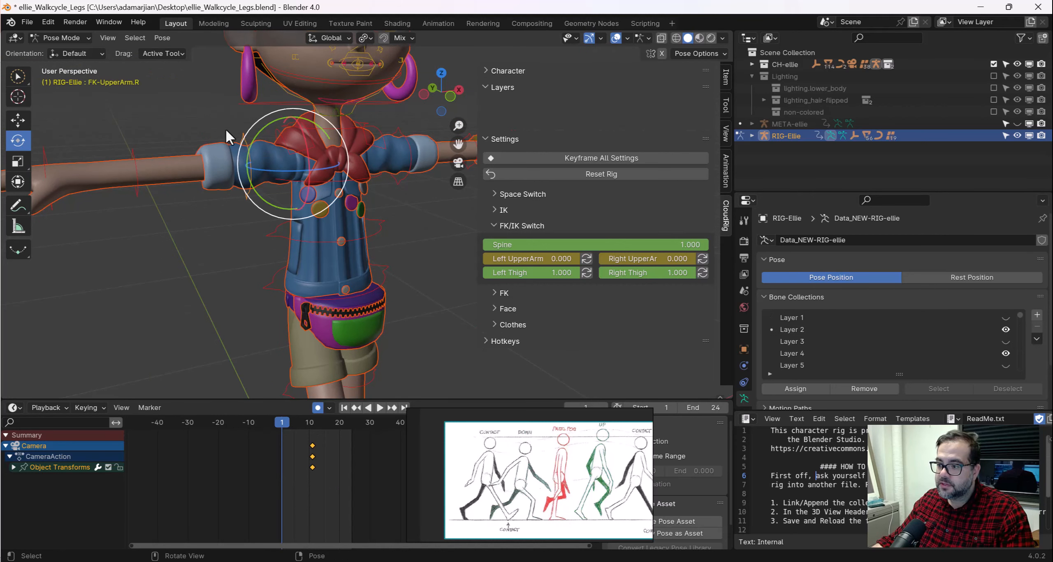
left_click(239, 131)
left_click(242, 138)
left_click_drag(265, 126, 307, 189)
scroll(370, 247, "down", 4)
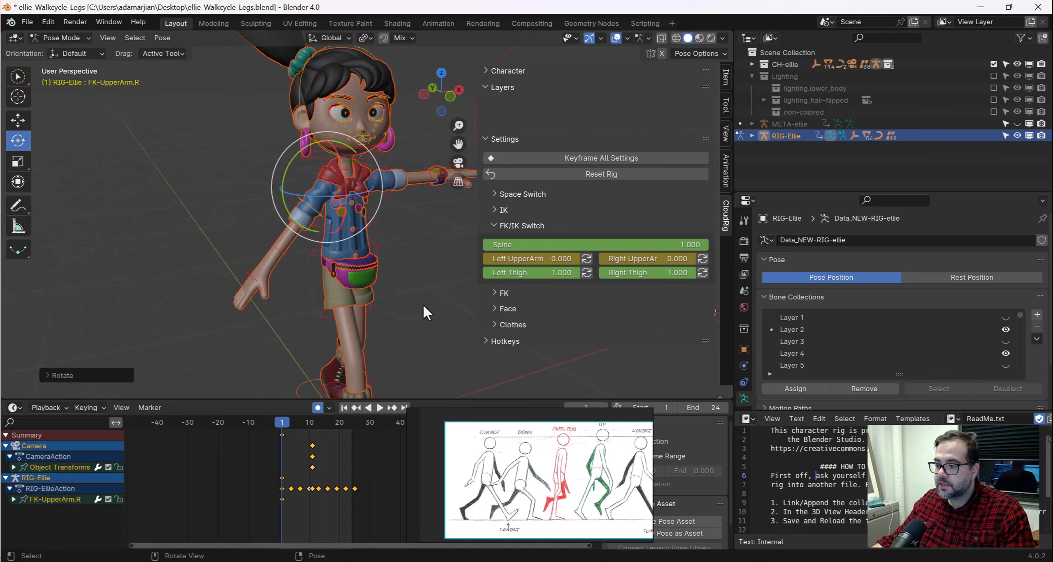
Try to move the torso with the FK spine control at the waist
left_click(389, 260)
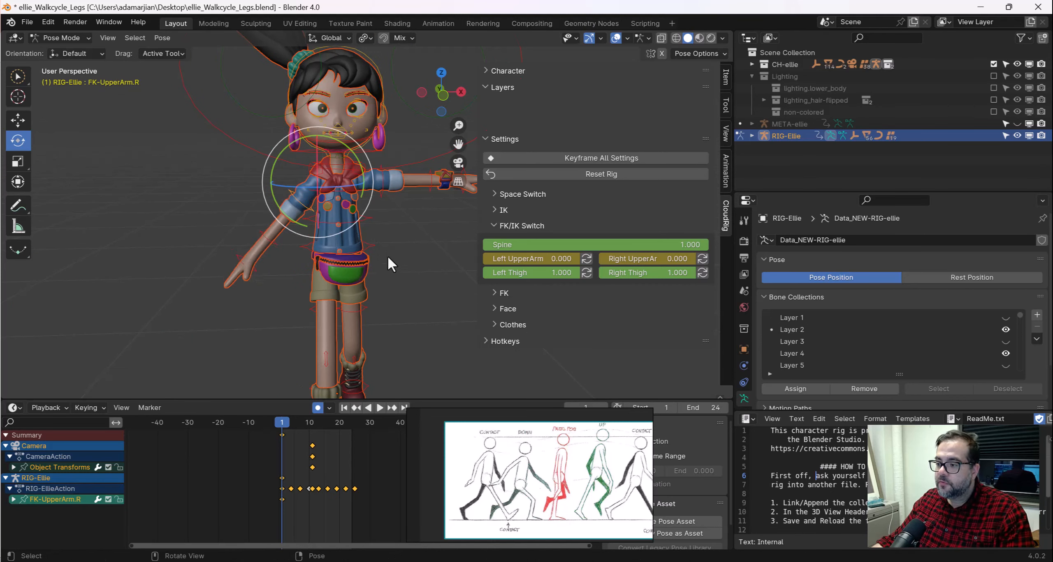
left_click(372, 247)
key("g")
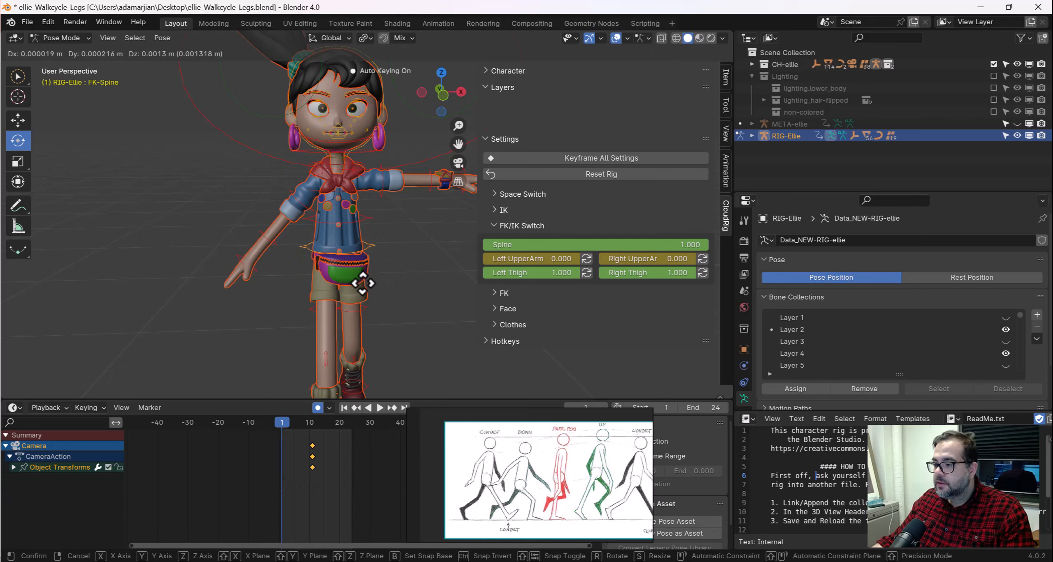
left_click(394, 252)
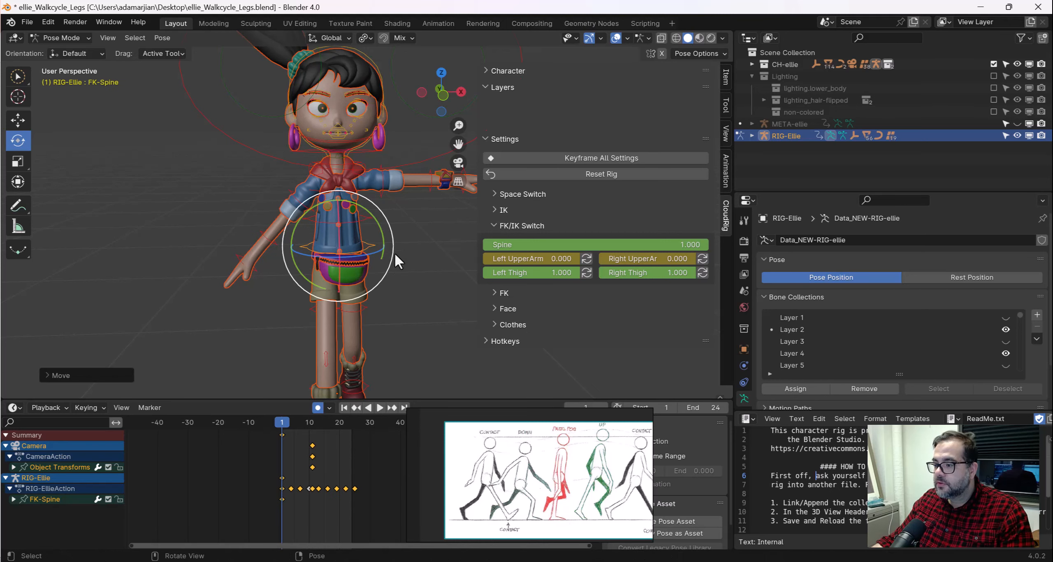
left_click(398, 261)
left_click(364, 245)
key("g")
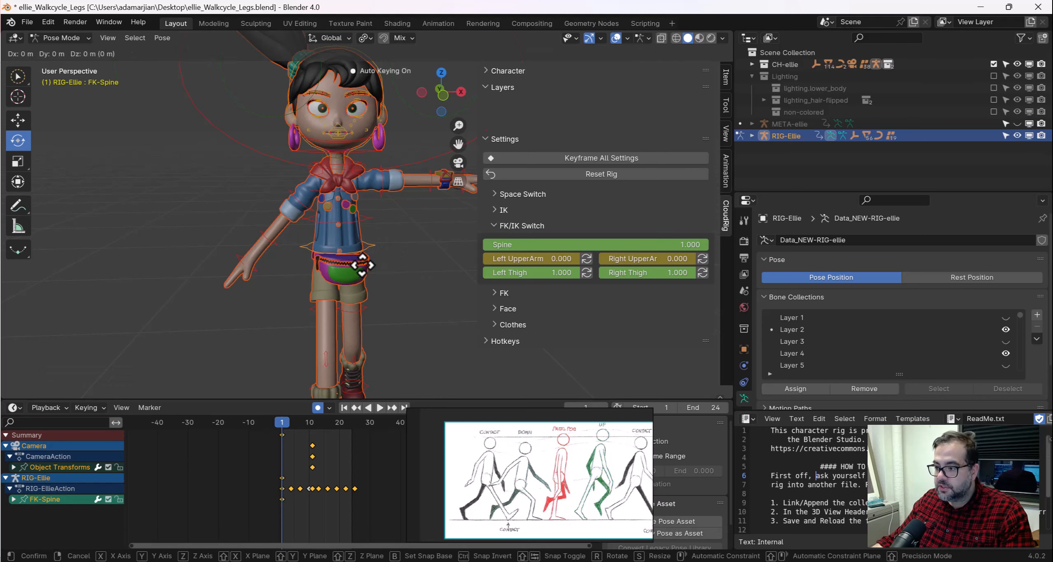
left_click(337, 269)
middle_click_drag(402, 287, 457, 290)
left_click(391, 238)
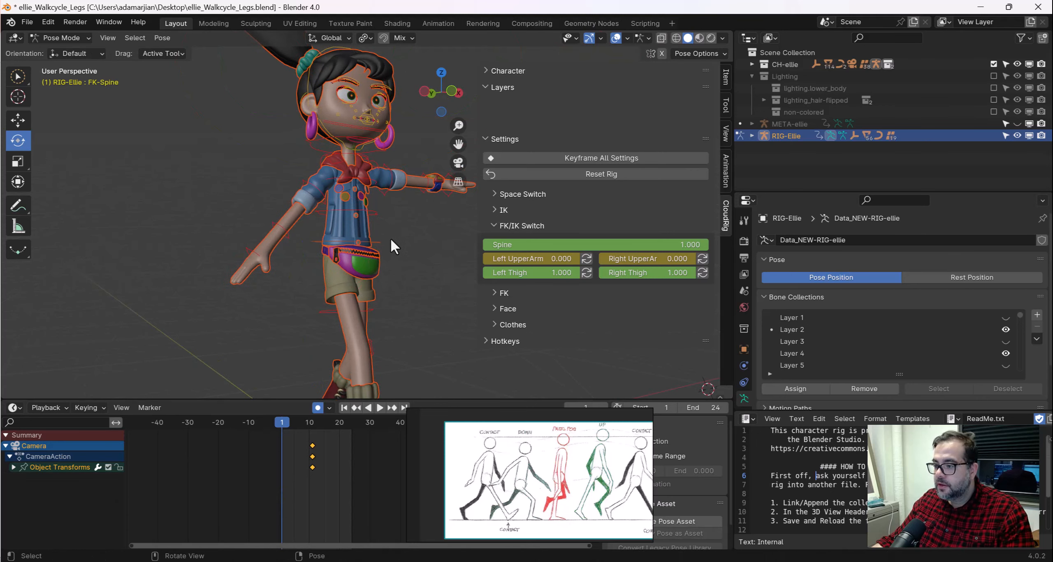
middle_click_drag(390, 238, 442, 253)
left_click(387, 246)
mouse_move(360, 278)
middle_mouse_down()
mouse_move(356, 297)
mouse_move(427, 270)
mouse_move(403, 281)
mouse_move(342, 260)
mouse_move(357, 259)
middle_mouse_up()
left_click(428, 280)
Show Layer 1 to try moving the torso master control, undo the move and hide Layer 1 again
scroll(428, 282, "up", 5)
scroll(428, 282, "down", 1)
left_click(1004, 318)
scroll(372, 257, "down", 5)
scroll(357, 259, "up", 3)
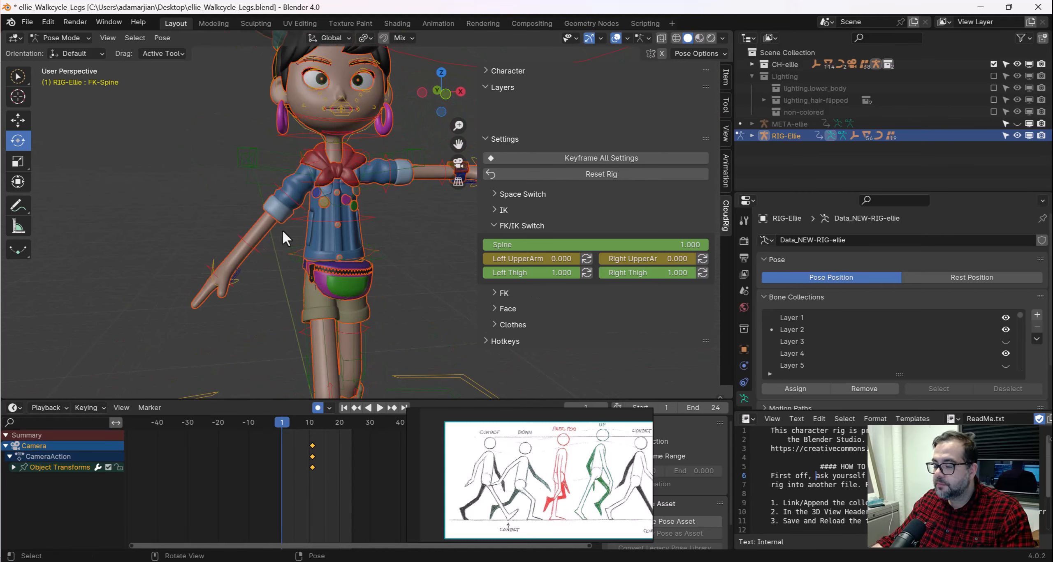
left_click(377, 256)
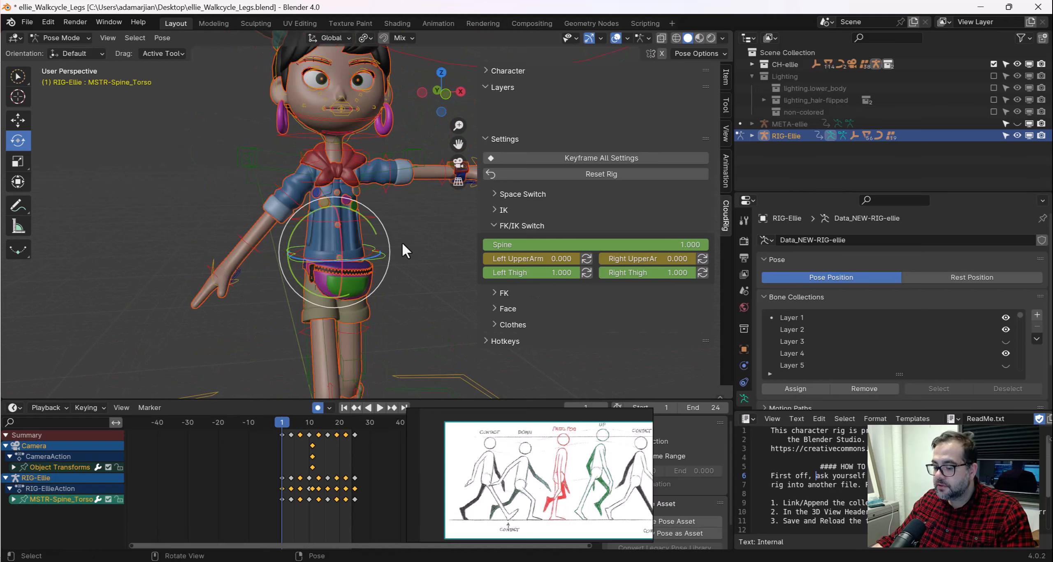
key("g")
left_click(466, 267)
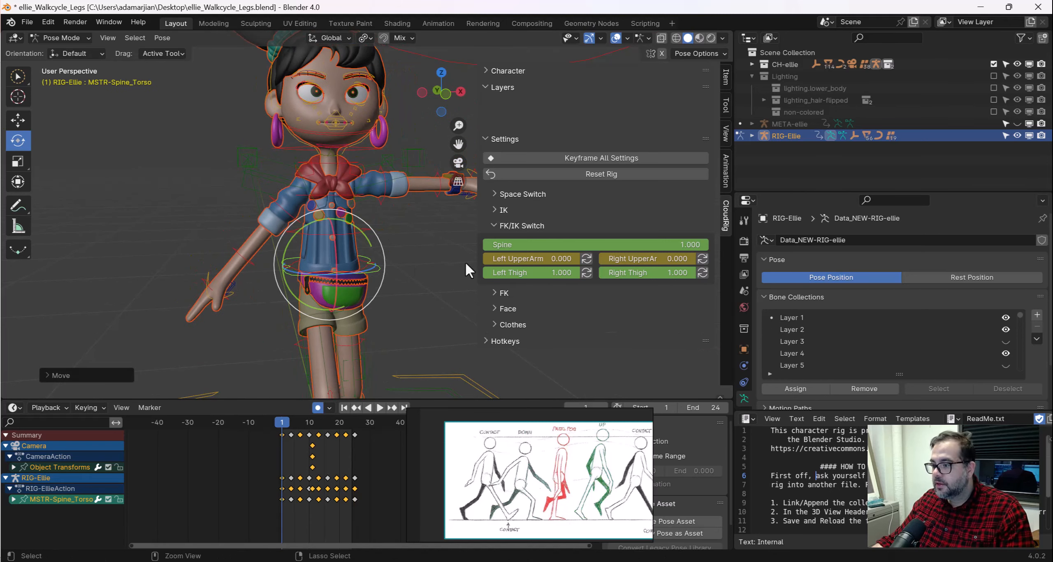
key("ctrl+z")
scroll(384, 273, "down", 3)
middle_click_drag(353, 272, 392, 265)
scroll(392, 266, "up", 2)
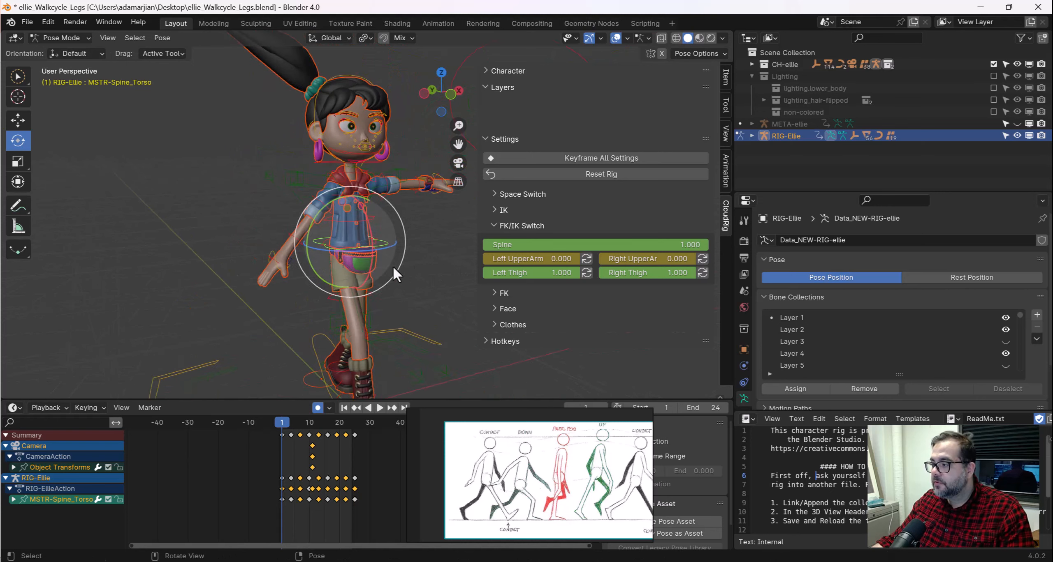
left_click(1005, 317)
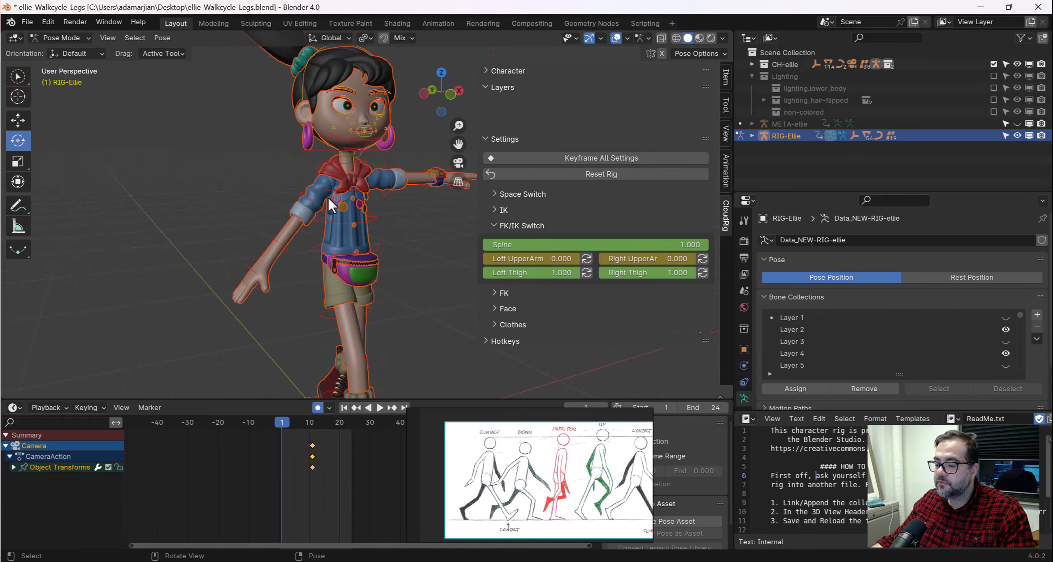
Compare the arms of the contact pose in the walk-cycle reference with the character seen from the side
mouse_move(327, 196)
middle_mouse_down()
mouse_move(328, 211)
mouse_move(397, 209)
middle_mouse_up()
scroll(411, 224, "up", 2)
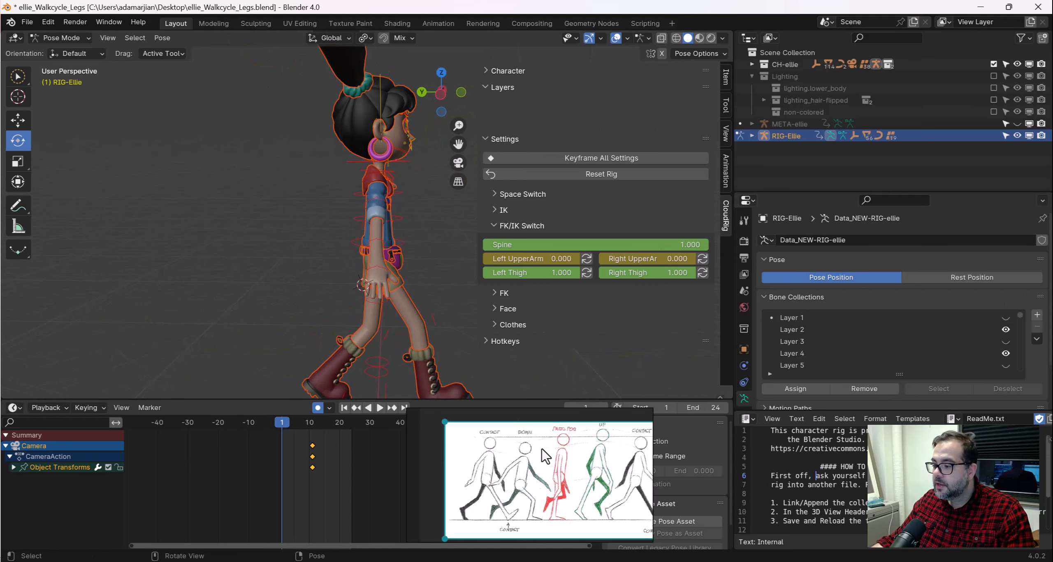
right_click_drag(668, 228, 669, 213)
scroll(592, 243, "up", 5)
middle_click_drag(595, 213, 595, 246)
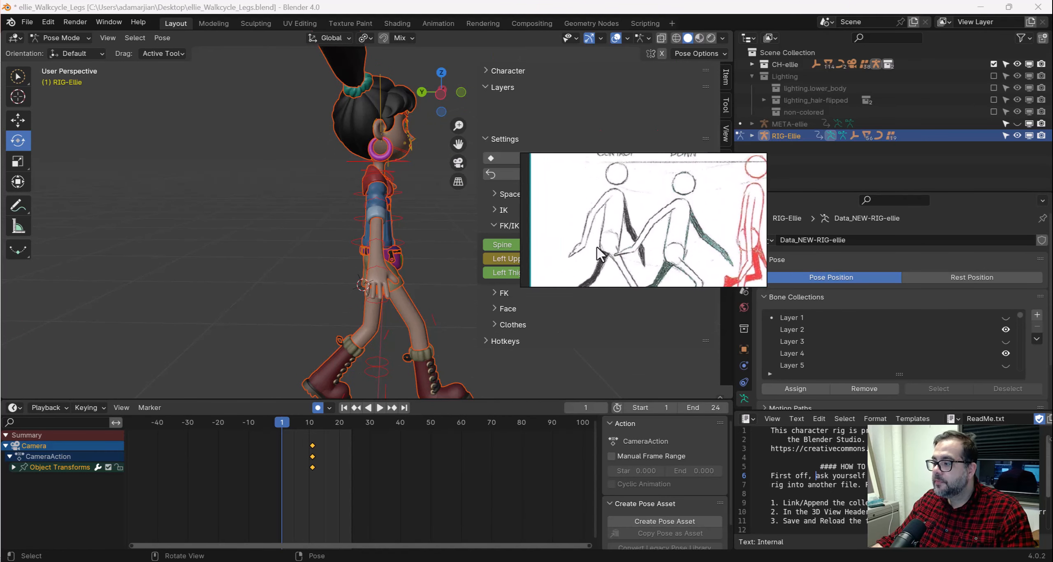
middle_click_drag(411, 261, 376, 230, "shift")
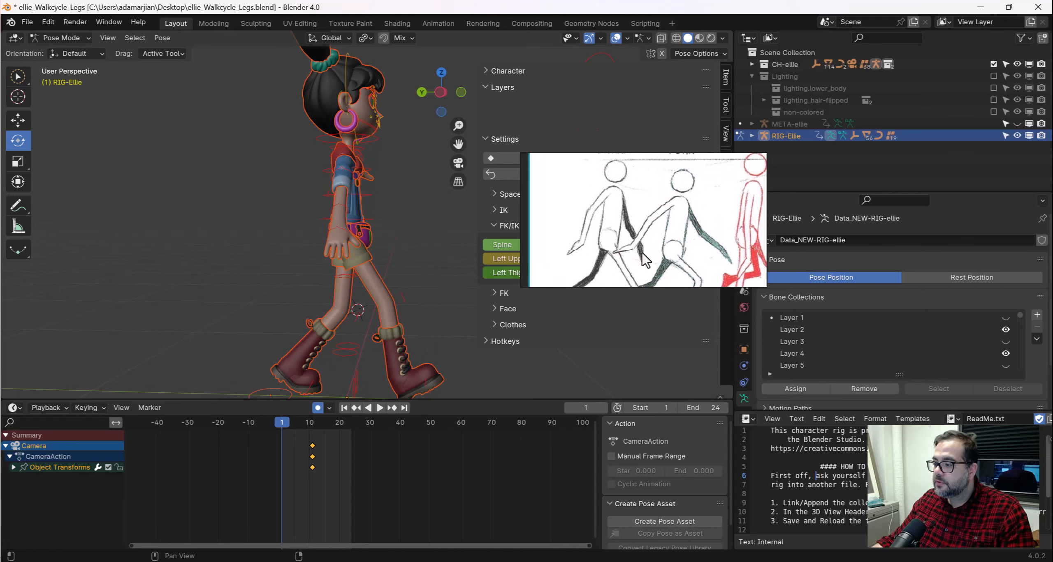
scroll(622, 202, "down", 2)
mouse_move(642, 252)
middle_mouse_down()
mouse_move(621, 201)
mouse_move(627, 231)
middle_mouse_up()
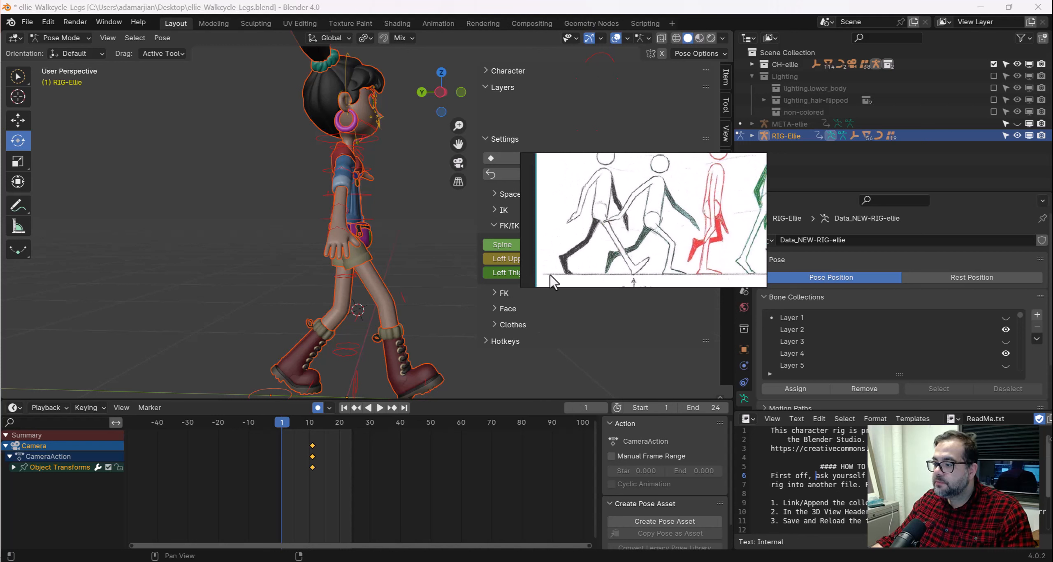
mouse_move(602, 169)
middle_mouse_down()
mouse_move(595, 224)
mouse_move(634, 191)
middle_mouse_up()
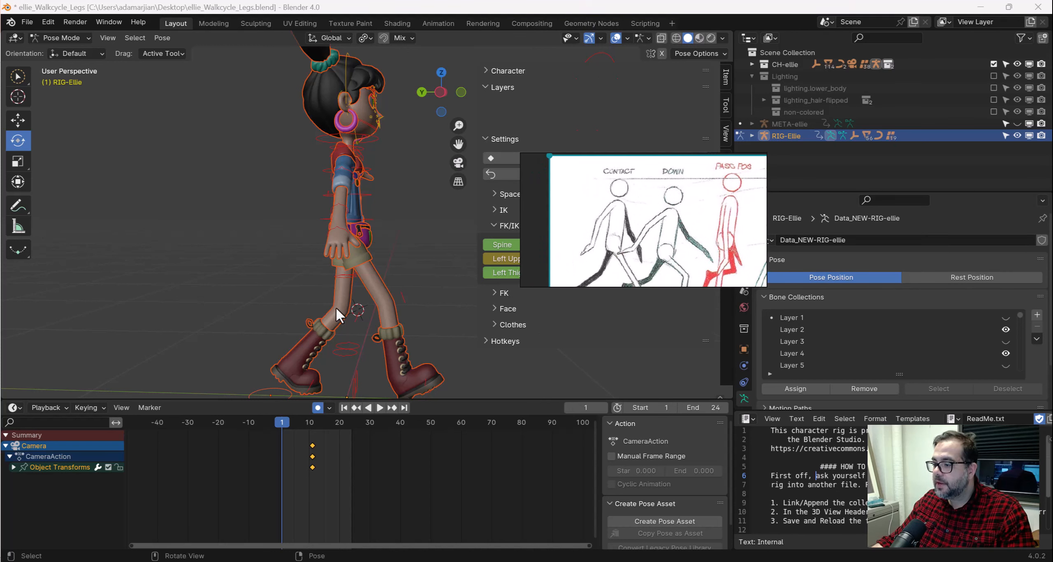
Rotate the left upper arm FK control down beside the body and swing the arm forward
middle_click_drag(288, 361, 255, 178)
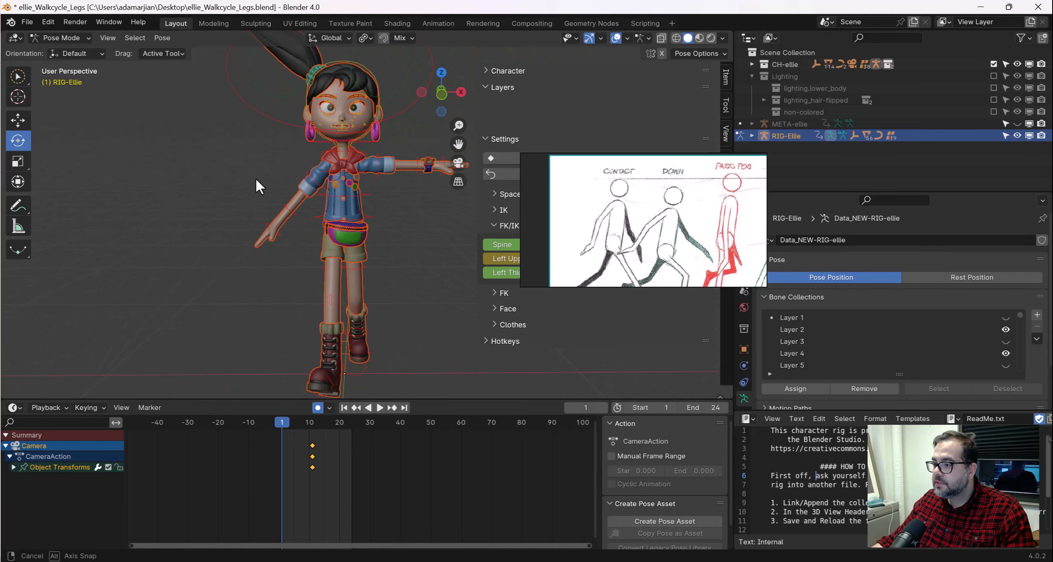
left_click(383, 165)
scroll(352, 196, "up", 2)
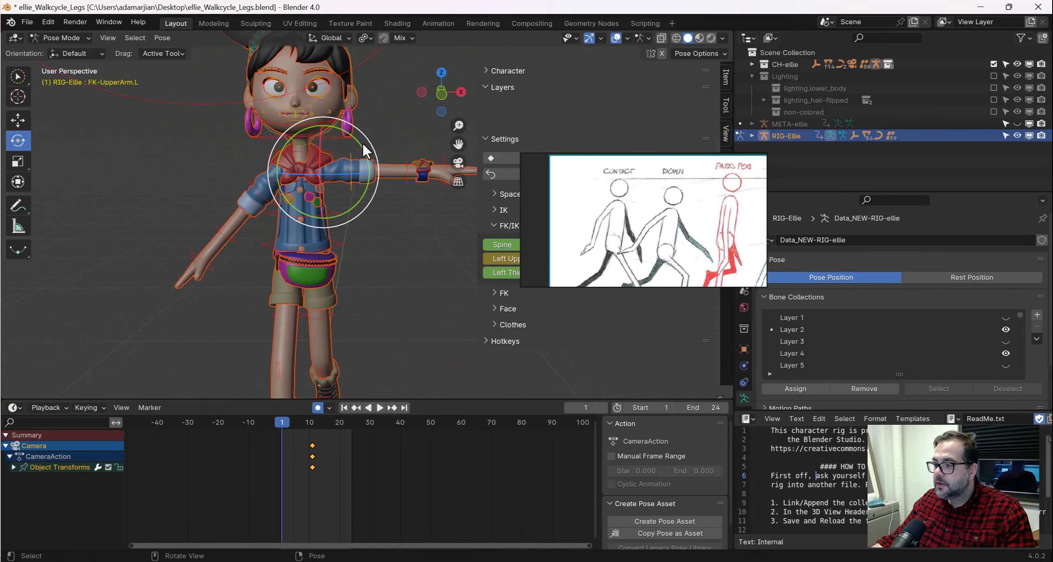
left_click_drag(362, 141, 389, 204)
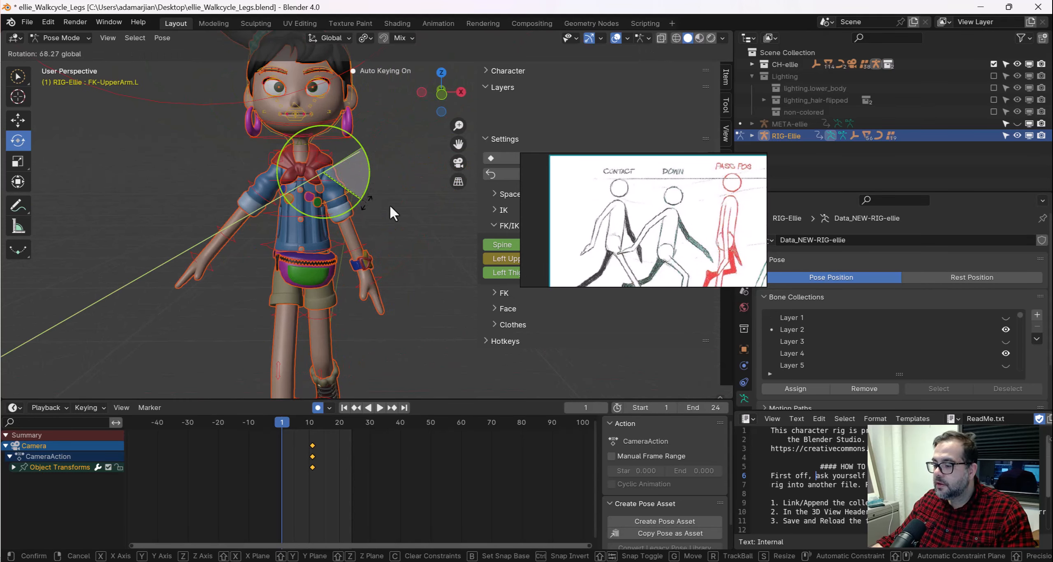
middle_click_drag(389, 204, 308, 212)
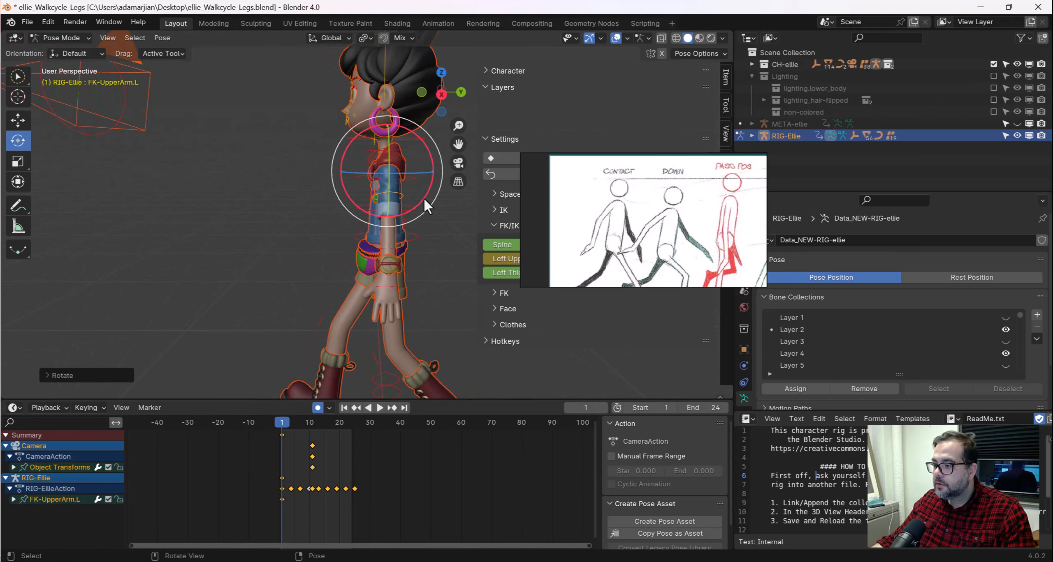
left_click_drag(423, 198, 401, 222)
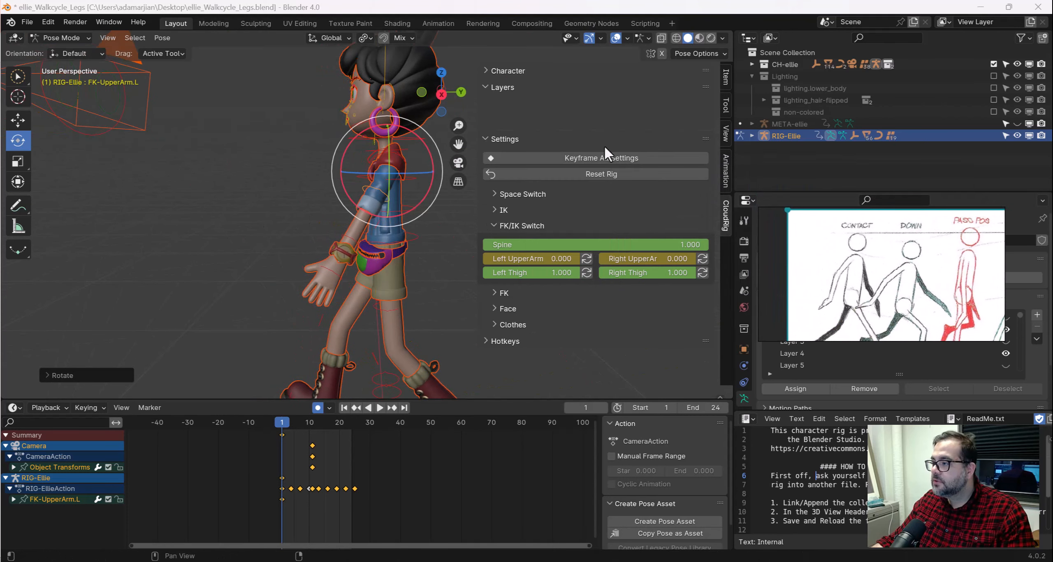
Display the bone's transform values and refine the left upper arm's rotation to about -22° X, -8° Y and 84° Z
left_click(726, 78)
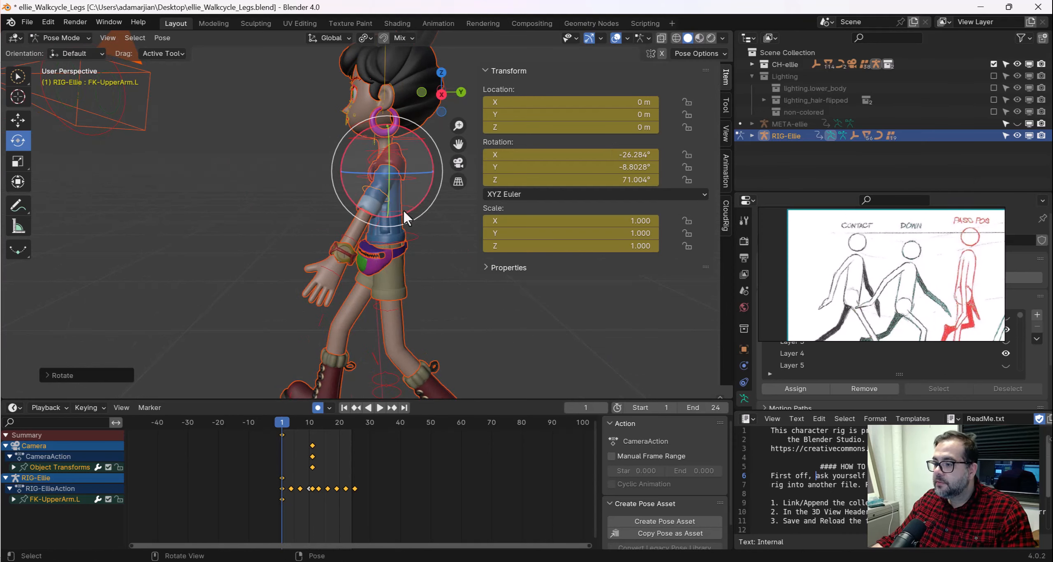
middle_click_drag(403, 209, 389, 179)
left_click_drag(387, 189, 372, 197)
middle_click_drag(372, 197, 398, 212)
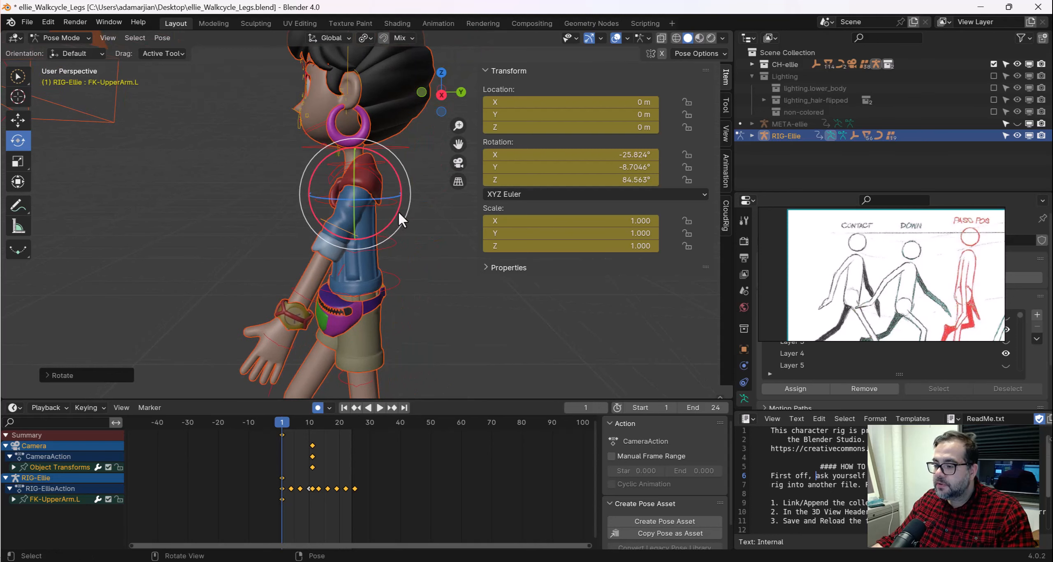
left_click_drag(398, 212, 400, 207)
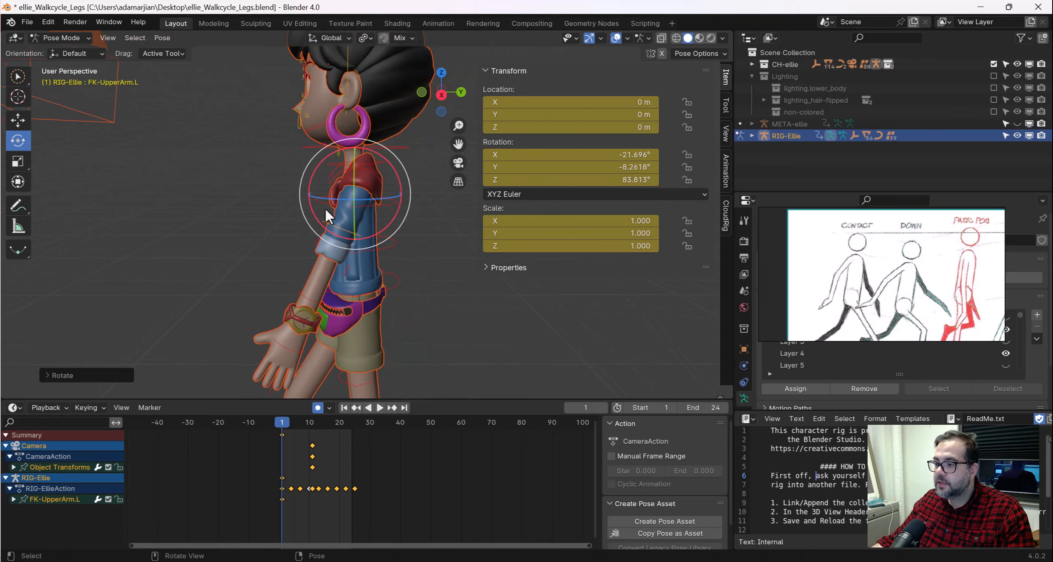
middle_click_drag(324, 207, 340, 192)
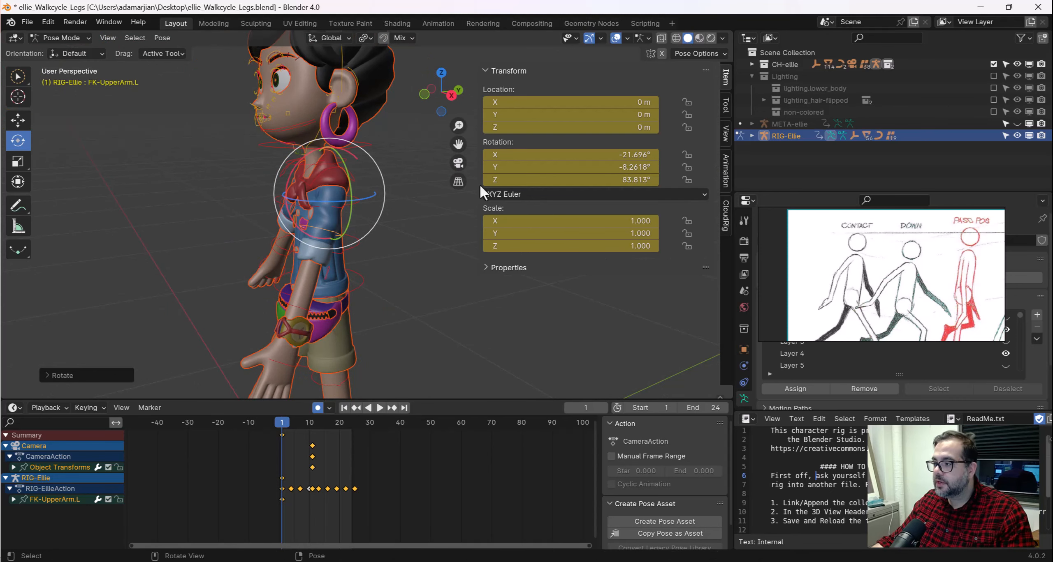
Try an X rotation of 20° on the left upper arm FK control
left_click(617, 155)
type("20")
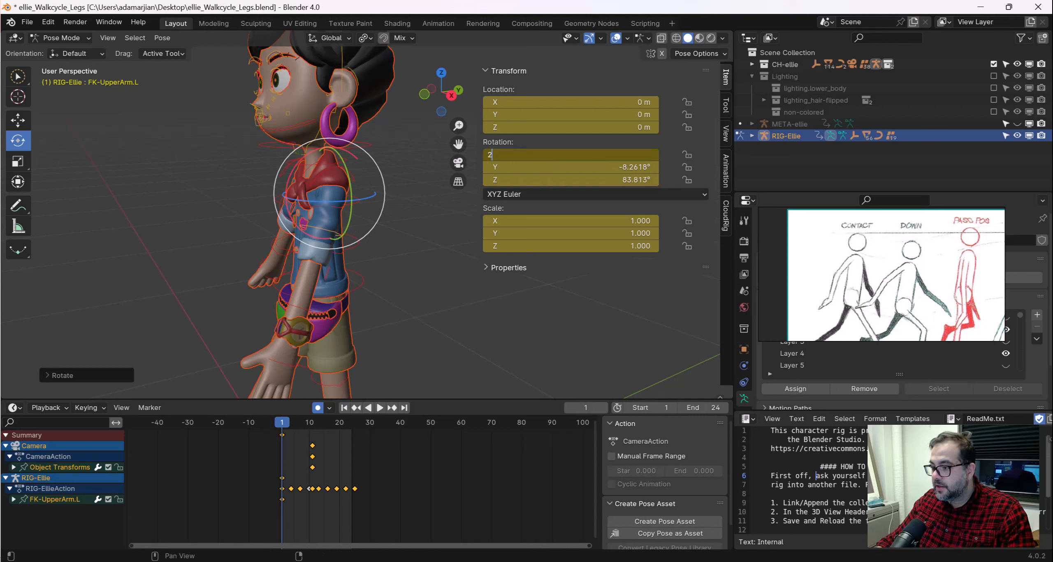
key("Return")
middle_click_drag(411, 247, 323, 238)
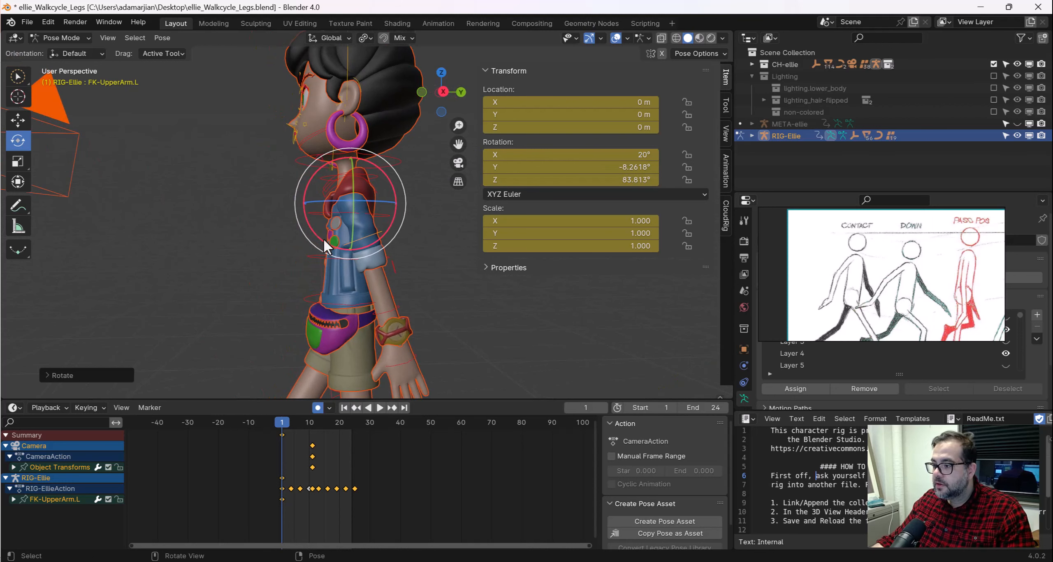
Set the left upper arm FK control's X rotation to -20°
left_click(625, 156)
type("-2")
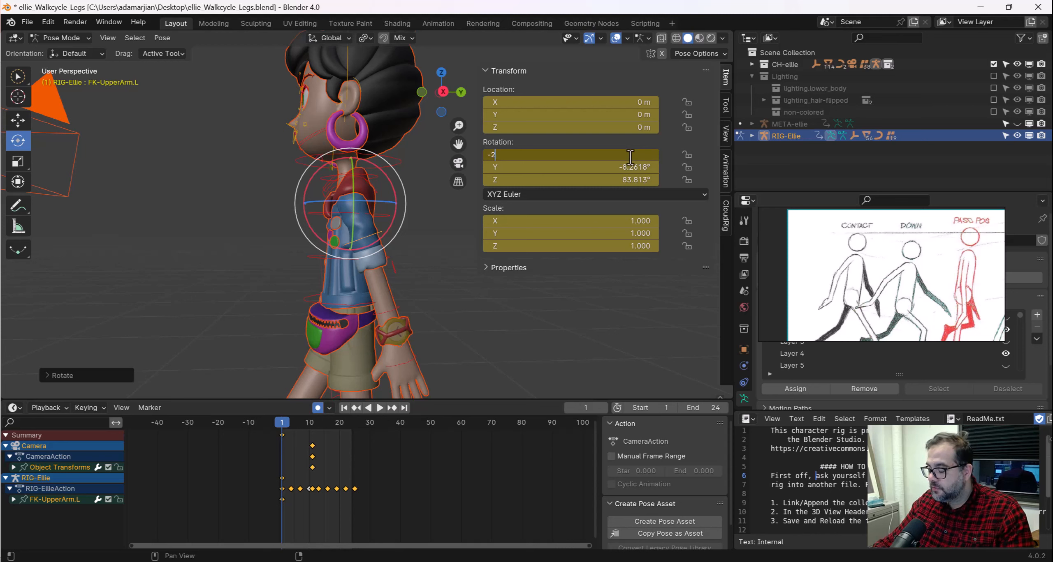
type("0")
key("Return")
middle_click_drag(462, 257, 459, 279)
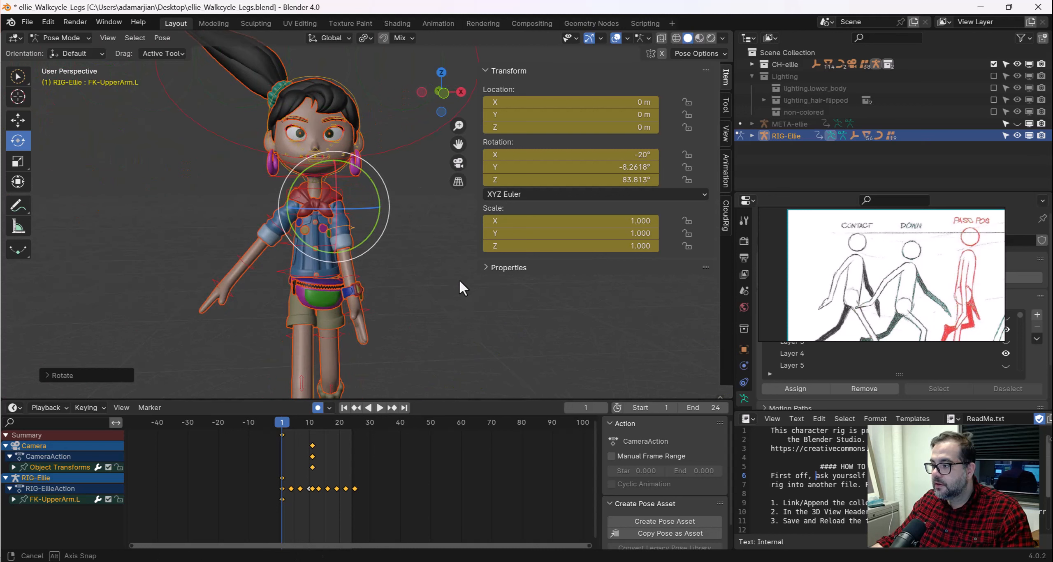
Set the left upper arm FK control's Y rotation to -8° and its Z rotation to 80°
double_click(629, 167)
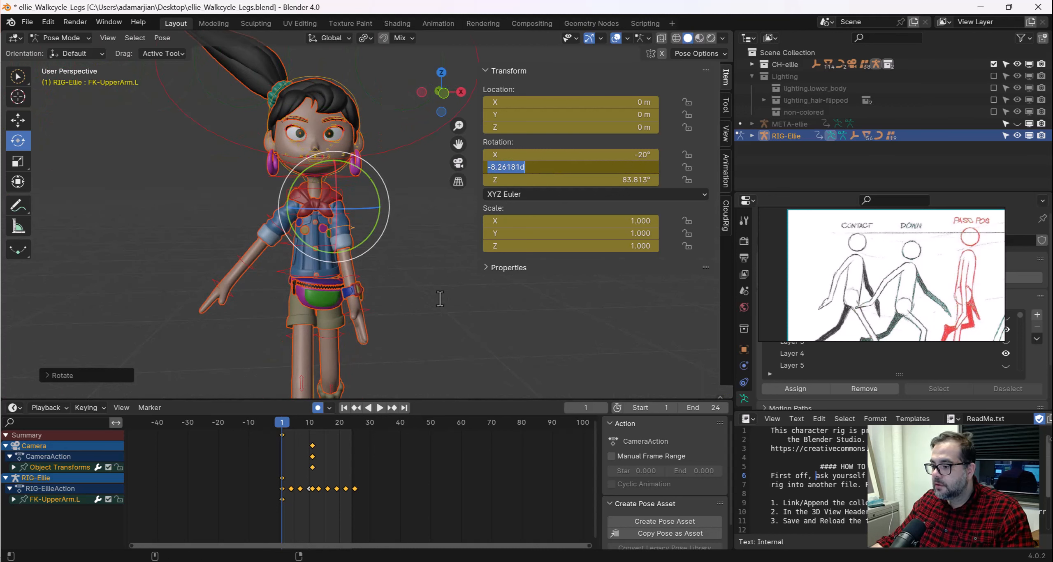
middle_click_drag(437, 279, 469, 232)
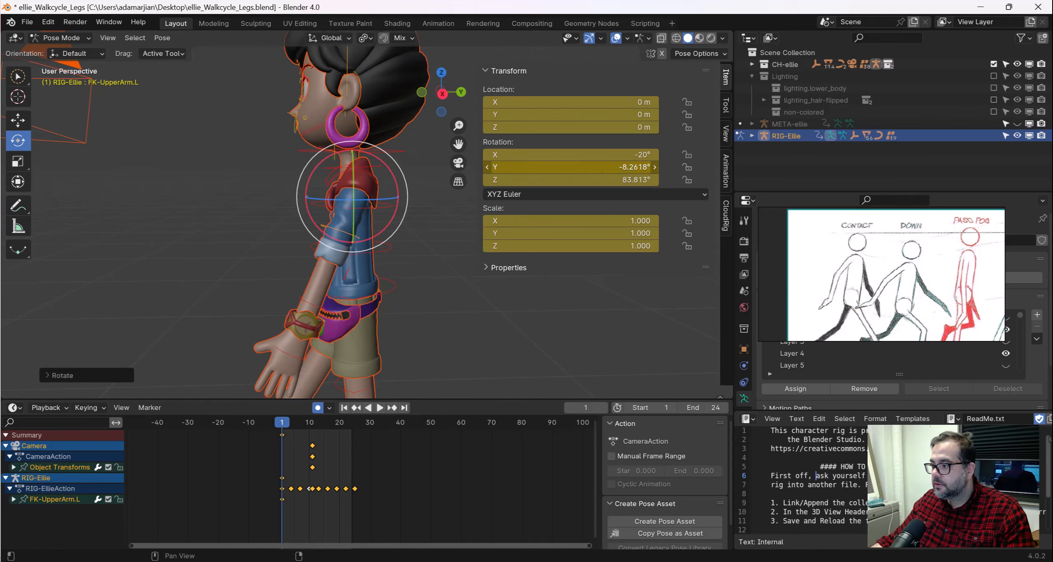
double_click(567, 167)
type("-8")
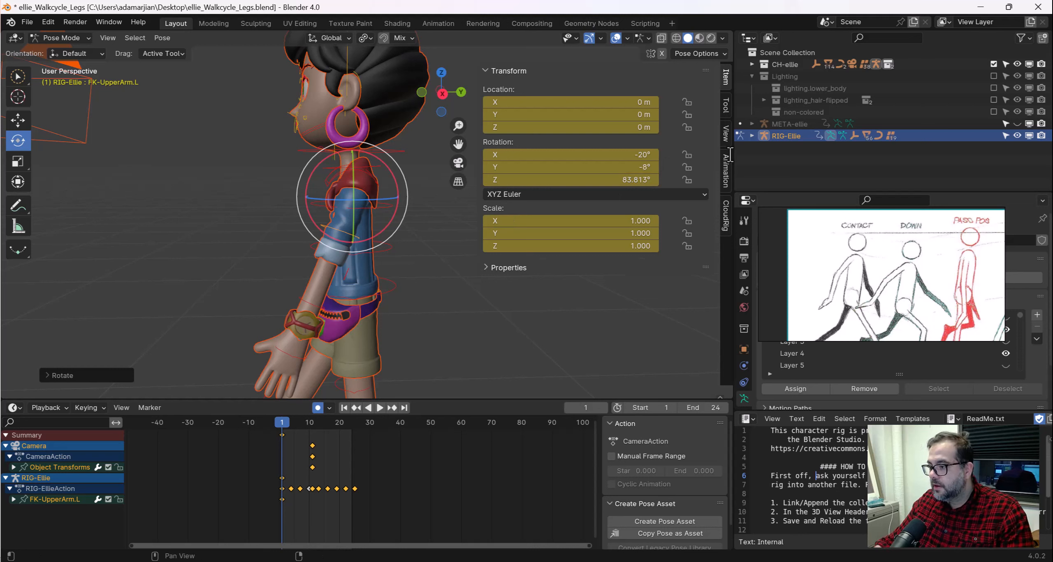
key("Tab")
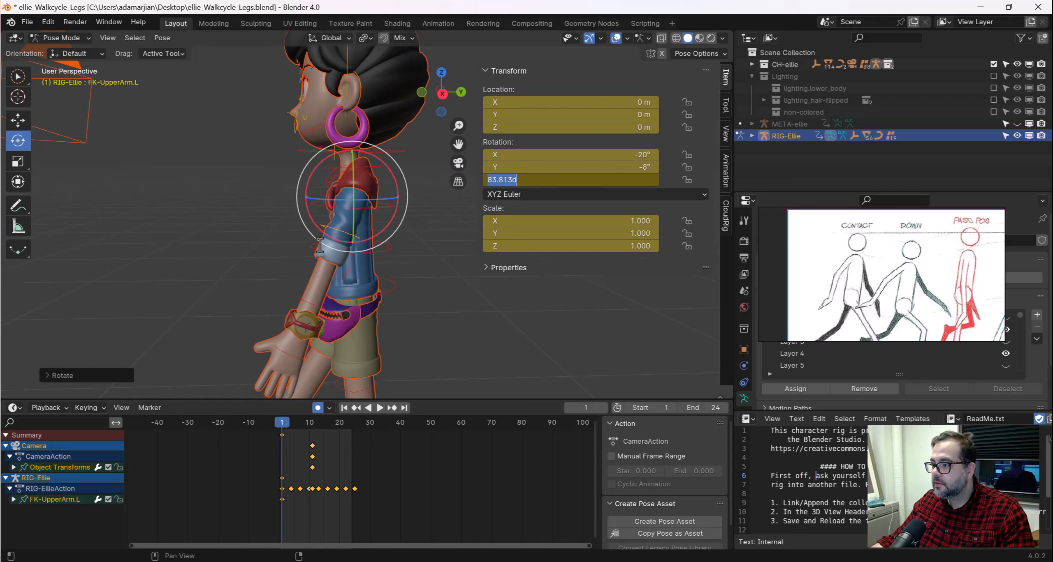
middle_click_drag(360, 289, 477, 287)
double_click(650, 180)
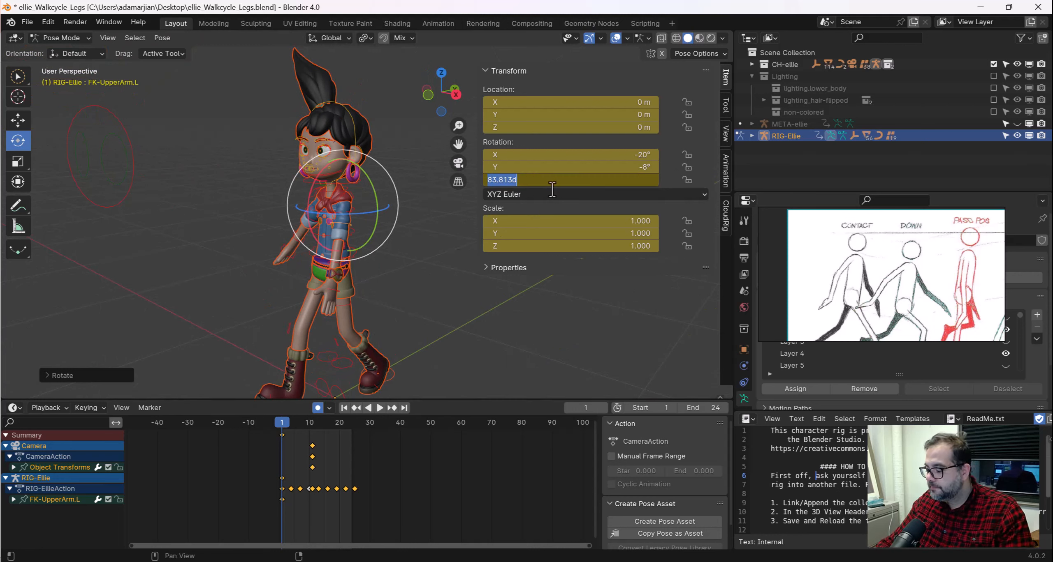
type("80")
key("Return")
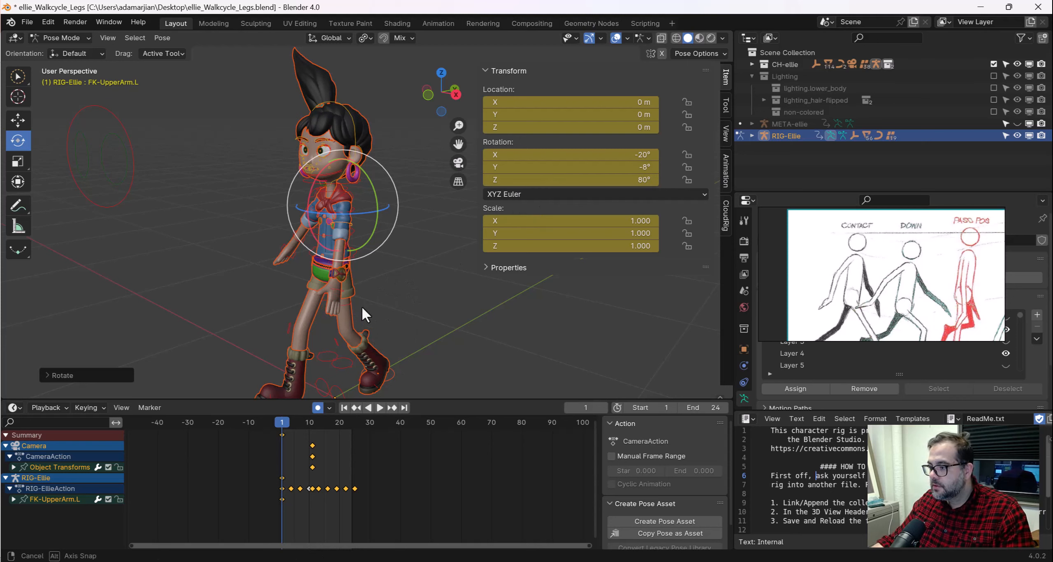
Select the right upper arm FK control and check its rotation values from the front
middle_click_drag(361, 306, 468, 259)
scroll(442, 215, "up", 3)
scroll(234, 205, "up", 2)
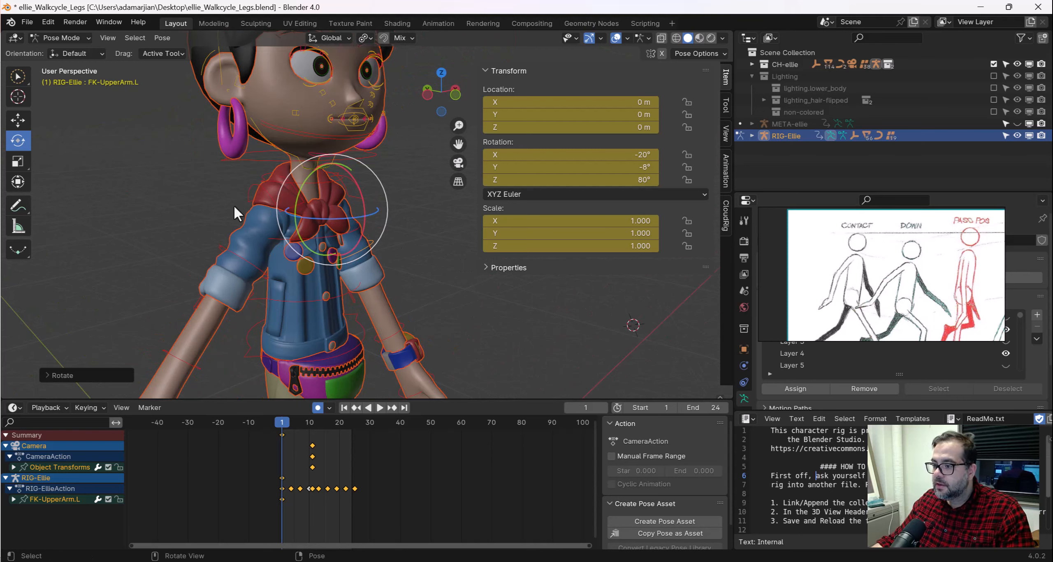
left_click(227, 247)
middle_click_drag(258, 244, 214, 234)
middle_click_drag(136, 247, 138, 231)
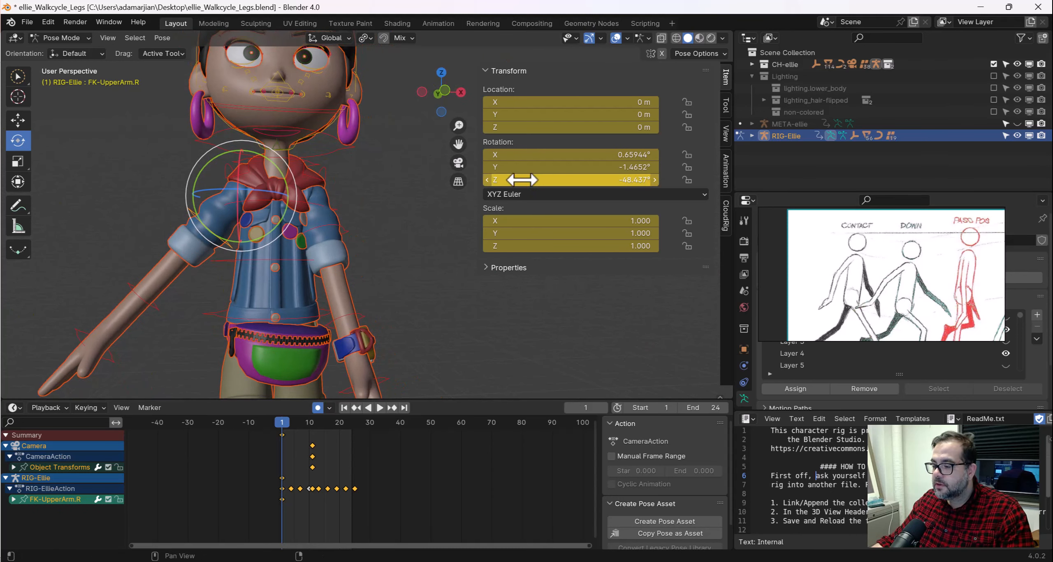
Rotate the FK belly control about -7° on X to lean the torso slightly back
middle_click_drag(326, 204, 264, 224)
left_click(329, 210)
middle_click_drag(221, 219, 337, 334)
scroll(403, 238, "up", 4)
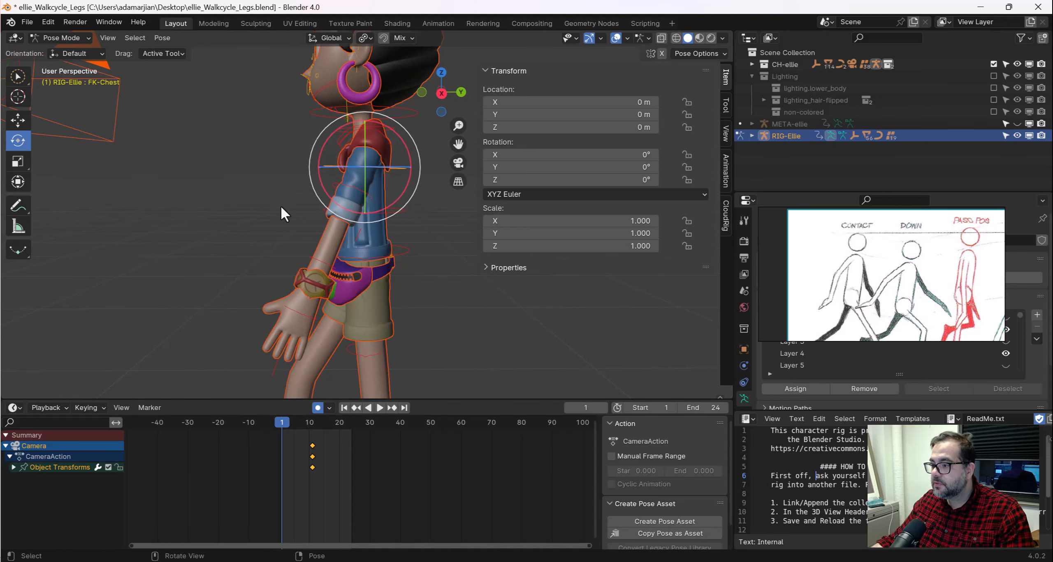
left_click(325, 207)
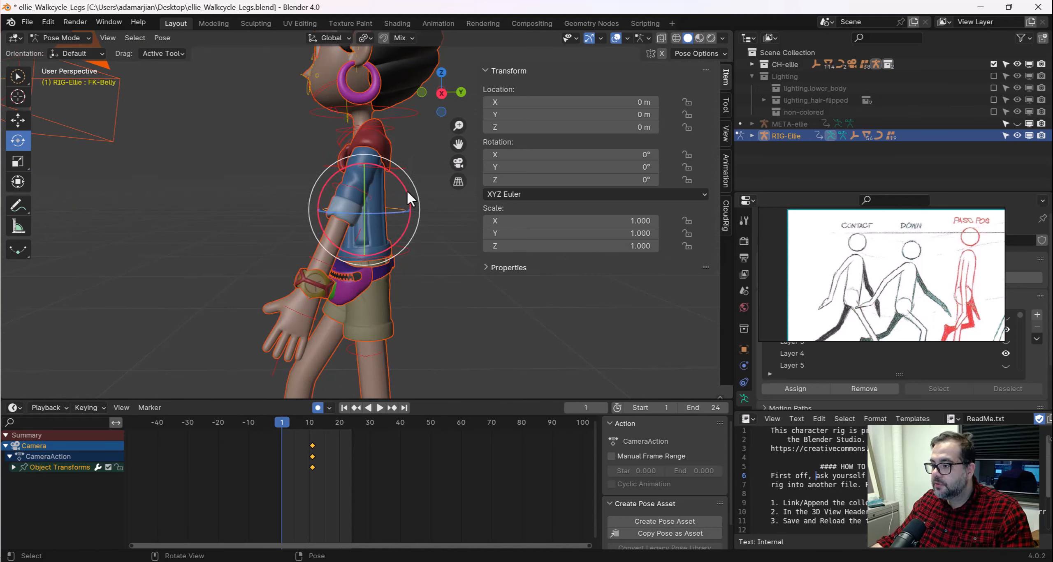
left_click_drag(406, 190, 413, 204)
middle_click_drag(459, 215, 457, 215)
scroll(457, 215, "down", 1)
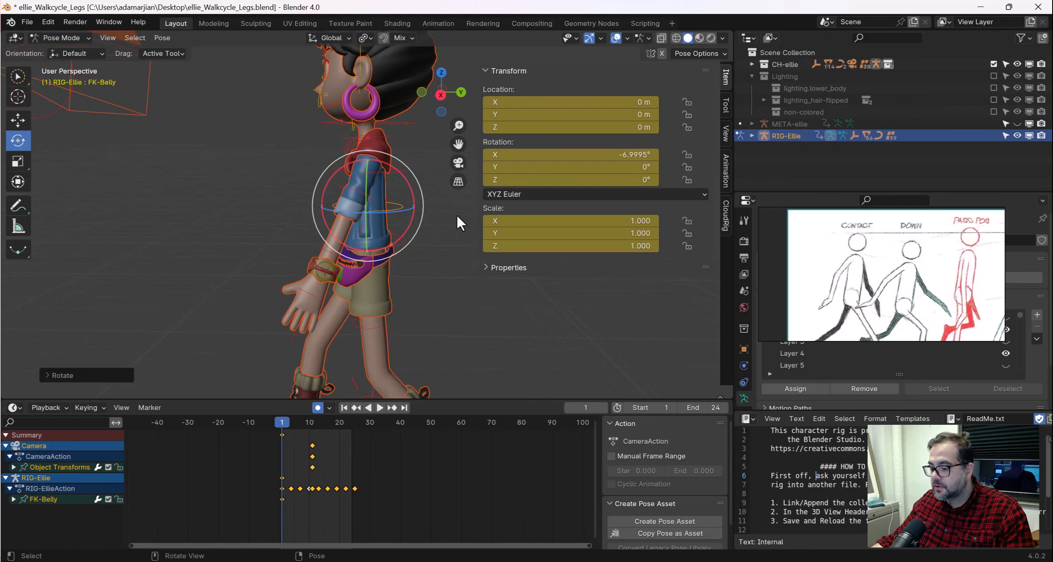
left_click(463, 196)
Freely rotate the left upper arm FK control to about -16° X, -9° Y and 80° Z
scroll(366, 227, "up", 2)
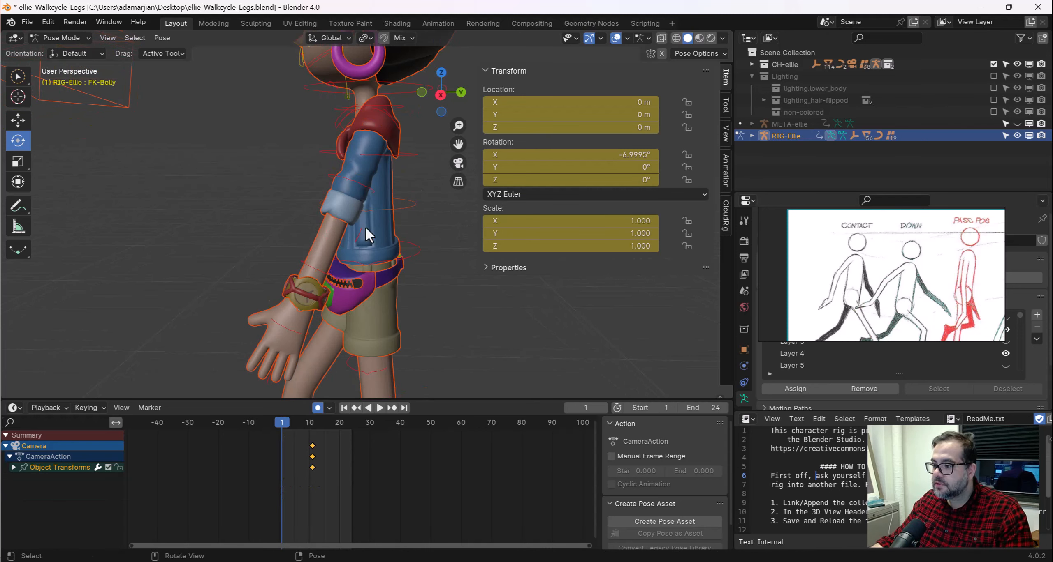
middle_click_drag(291, 235, 411, 228)
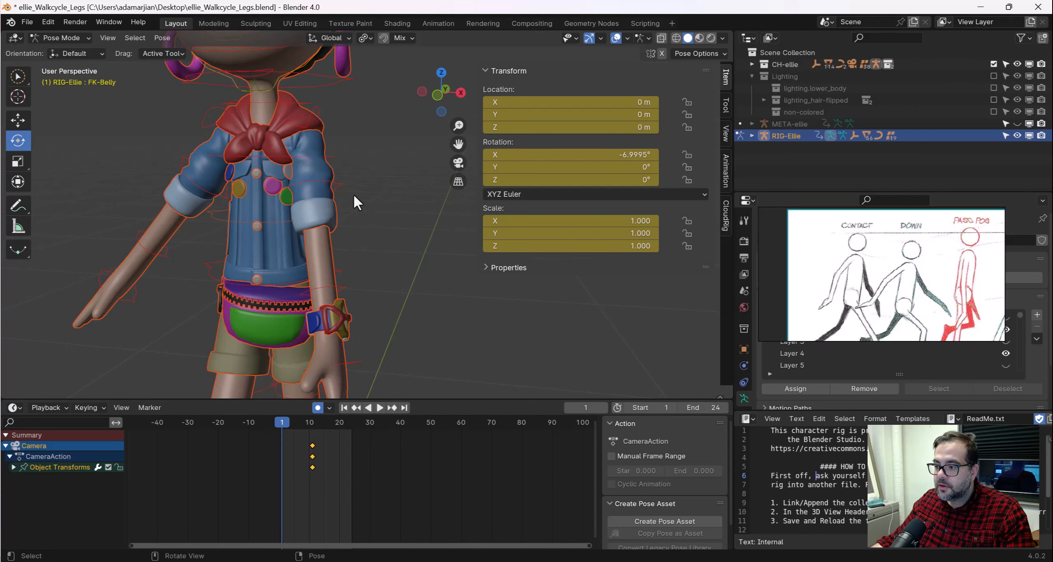
left_click(342, 179)
left_click_drag(286, 172, 295, 178)
middle_click_drag(403, 236, 344, 280)
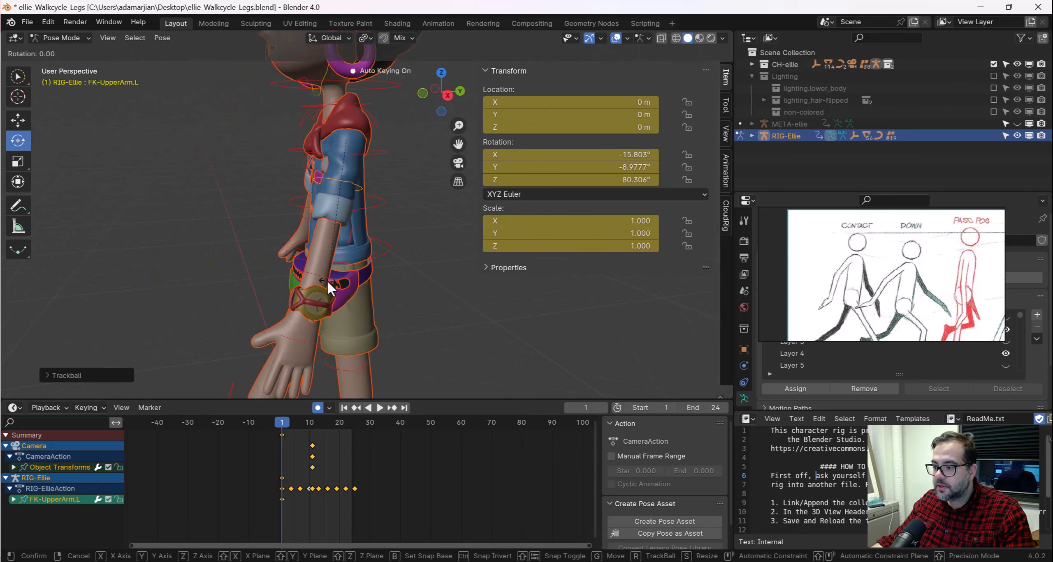
Bend the left forearm FK control forward to about -34° X, -6° Y and 6° Z
left_click(332, 274)
left_click_drag(298, 204, 304, 245)
middle_click_drag(304, 245, 389, 211)
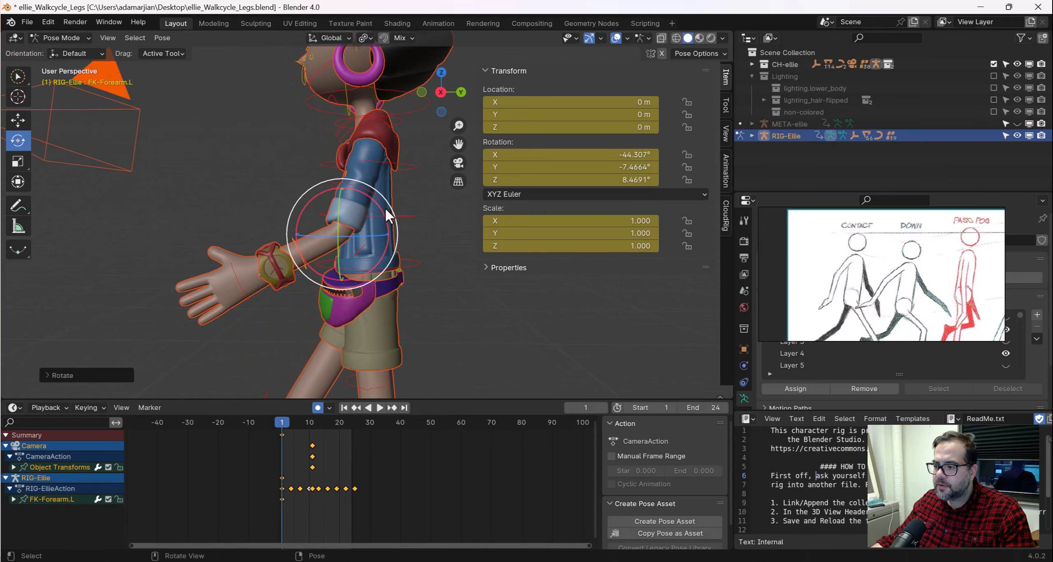
left_click_drag(383, 211, 377, 203)
Set the left forearm FK control's rotation to X -30°, Y -5° and Z 5°
left_click(602, 155)
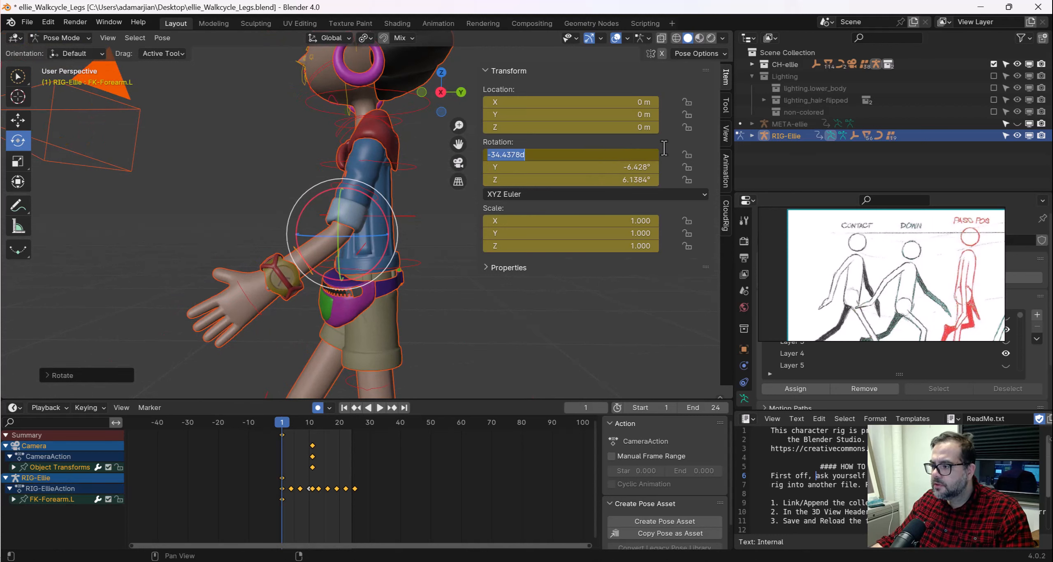
type("-")
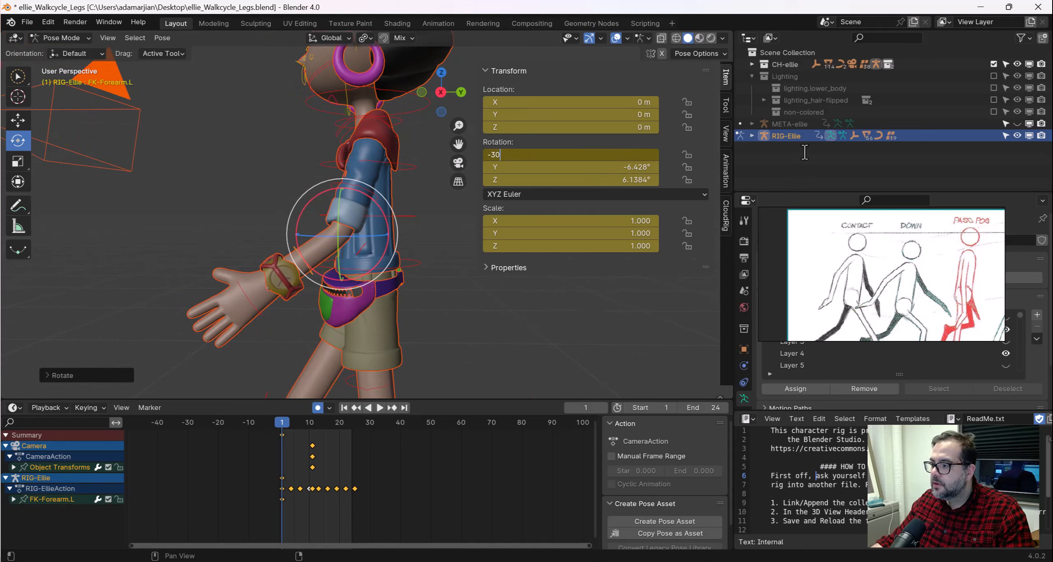
type("30")
key("Tab")
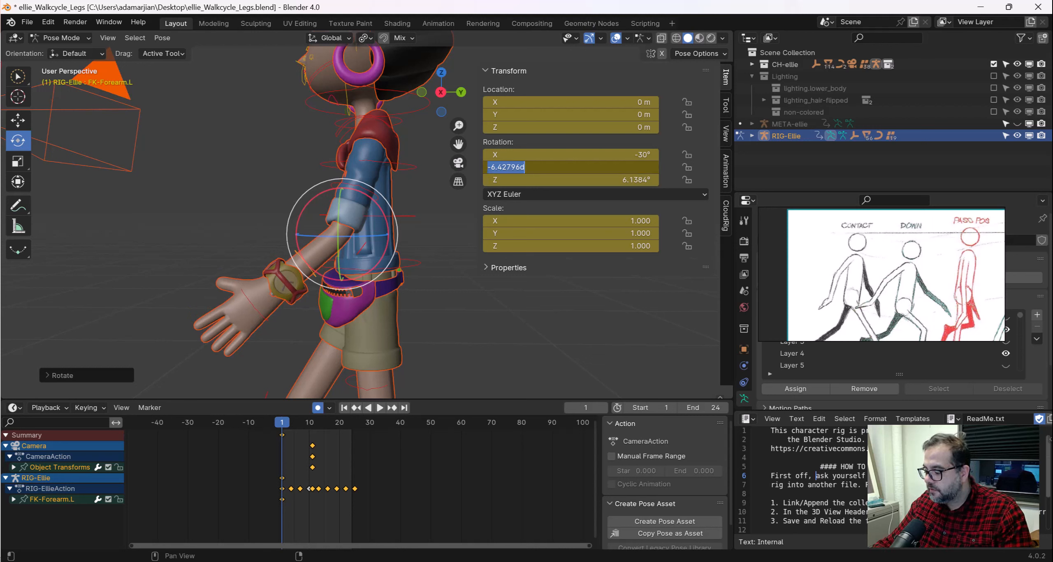
type("-5")
key("Return")
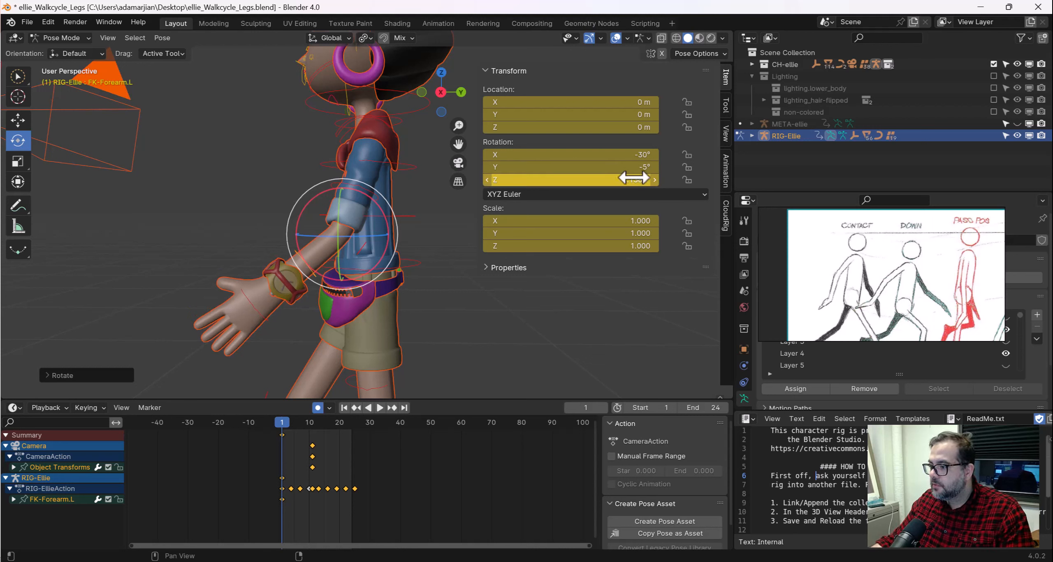
left_click(642, 177)
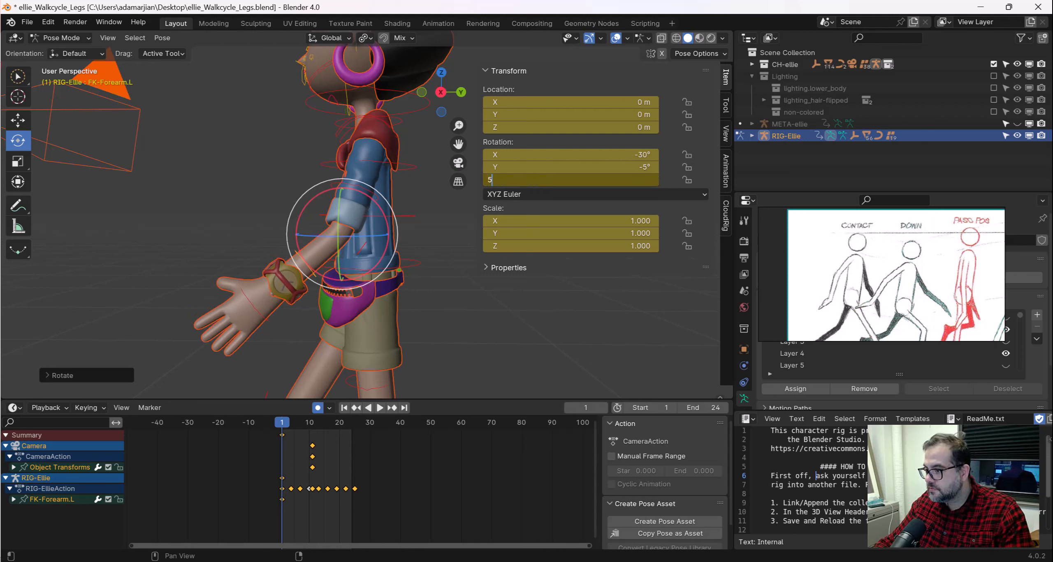
type("5")
key("Return")
Select the left upper arm FK control and view the arm from the character's side
middle_click_drag(288, 255, 368, 226)
left_click(360, 163)
scroll(327, 184, "up", 4)
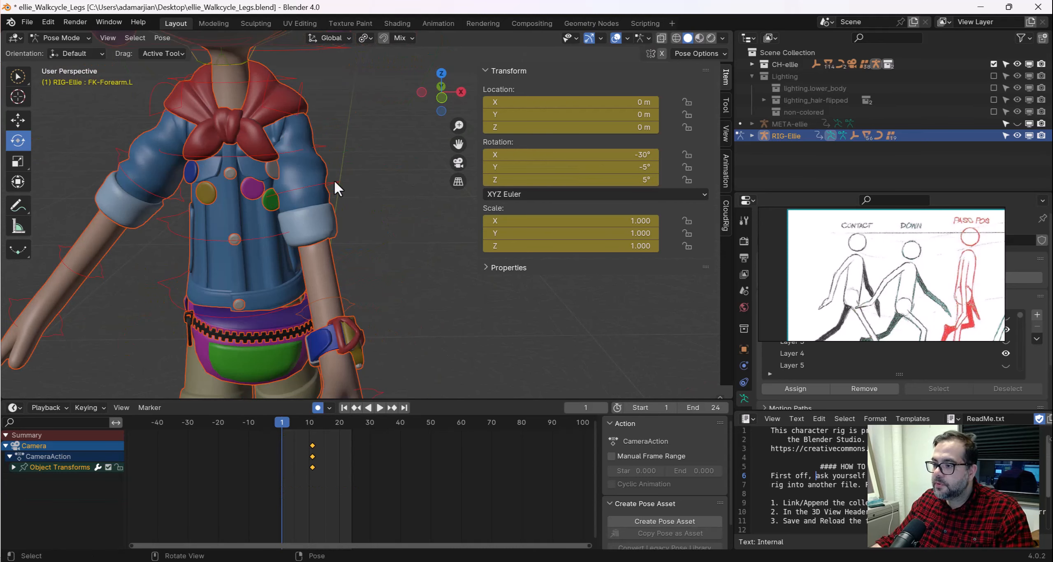
left_click(334, 183)
middle_click_drag(332, 179, 234, 175)
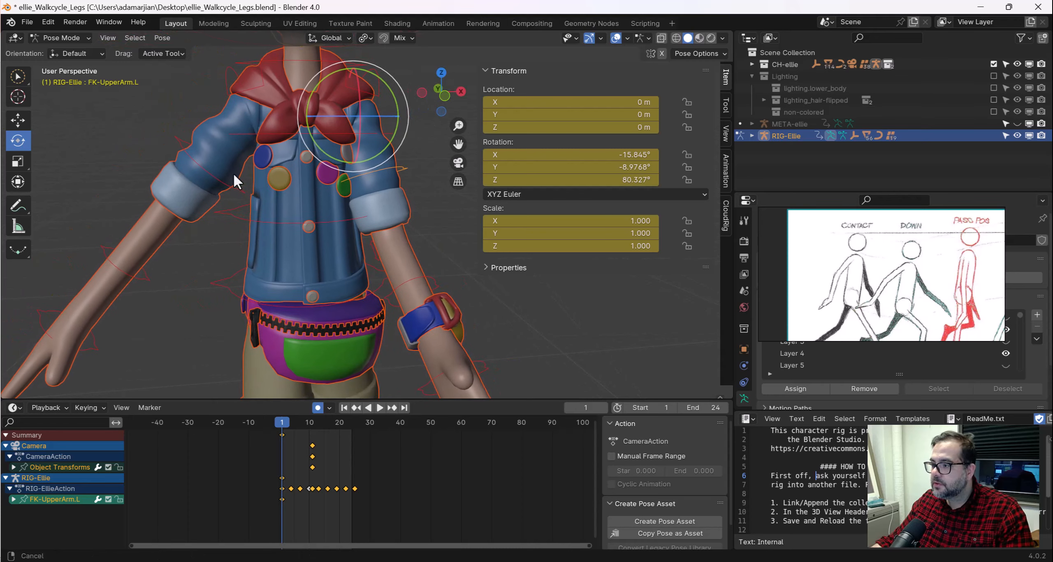
scroll(375, 194, "down", 2)
middle_click_drag(375, 194, 235, 192)
left_click_drag(389, 176, 313, 167)
key("r")
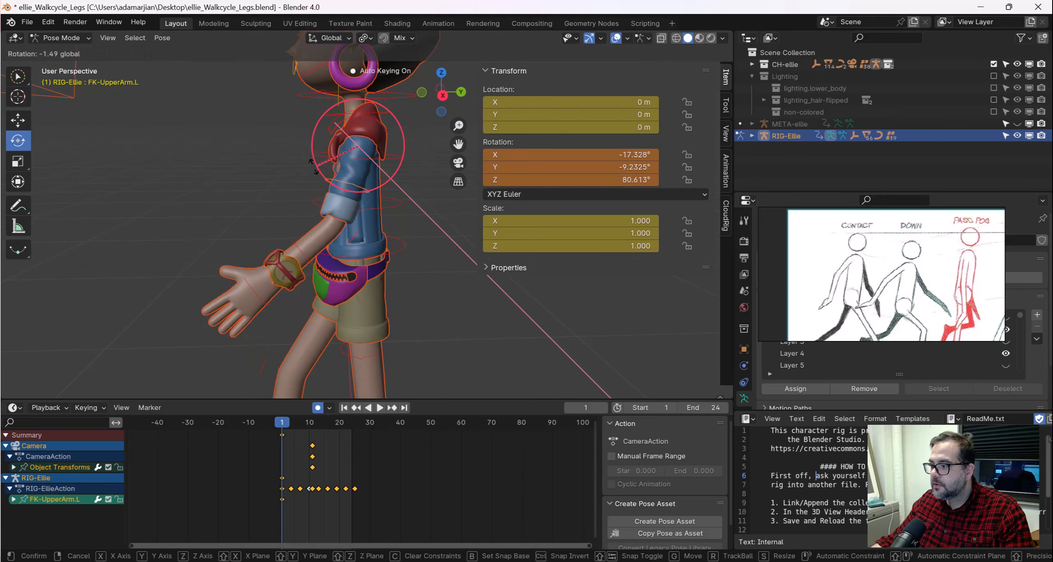
right_click(313, 166)
Set the left upper arm FK control's rotation to X -15°, Y -8° and Z 80°
left_click(616, 155)
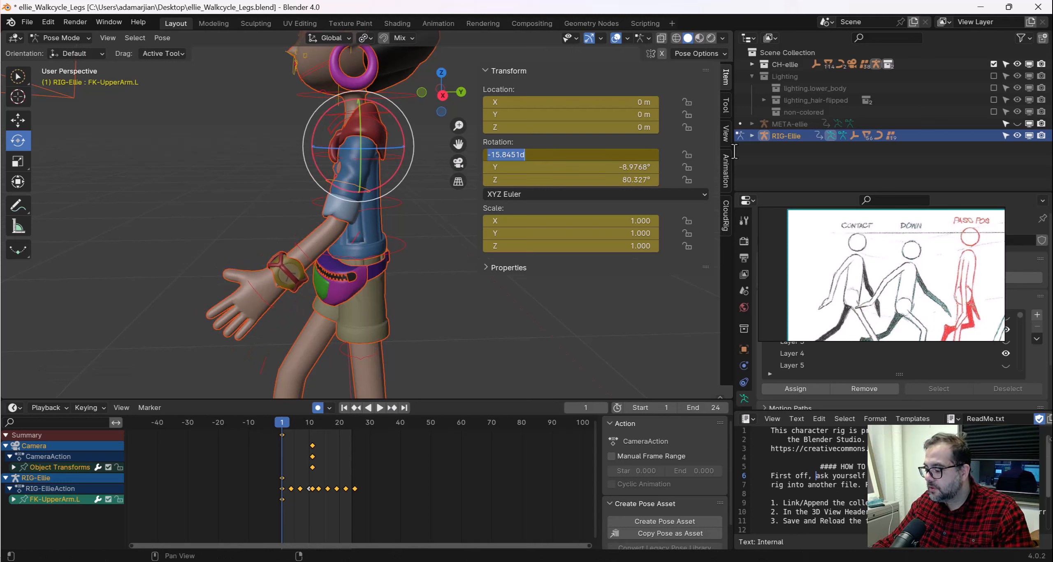
type("-15")
key("Return")
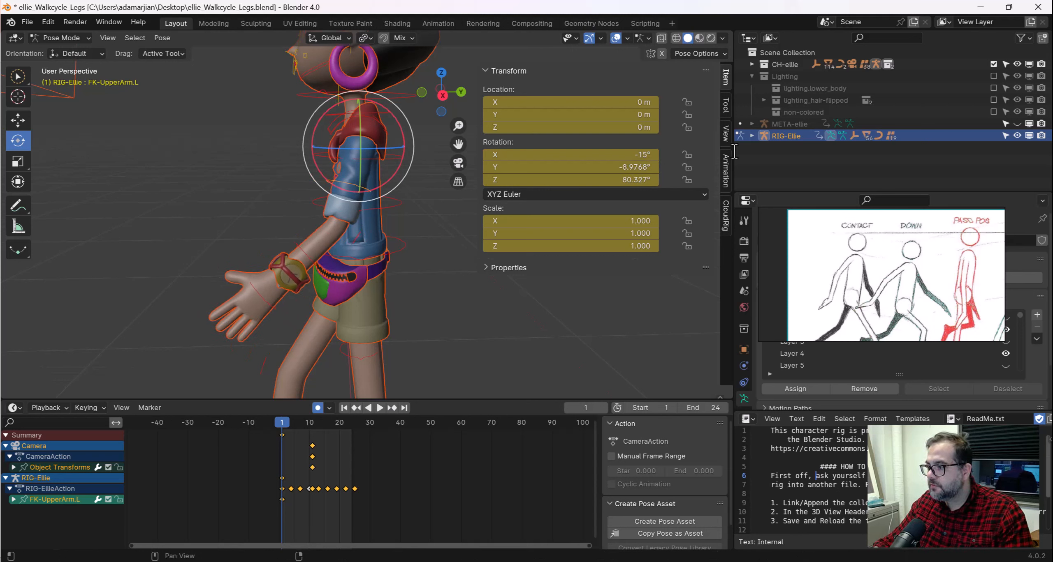
left_click(634, 167)
type("-8")
key("Return")
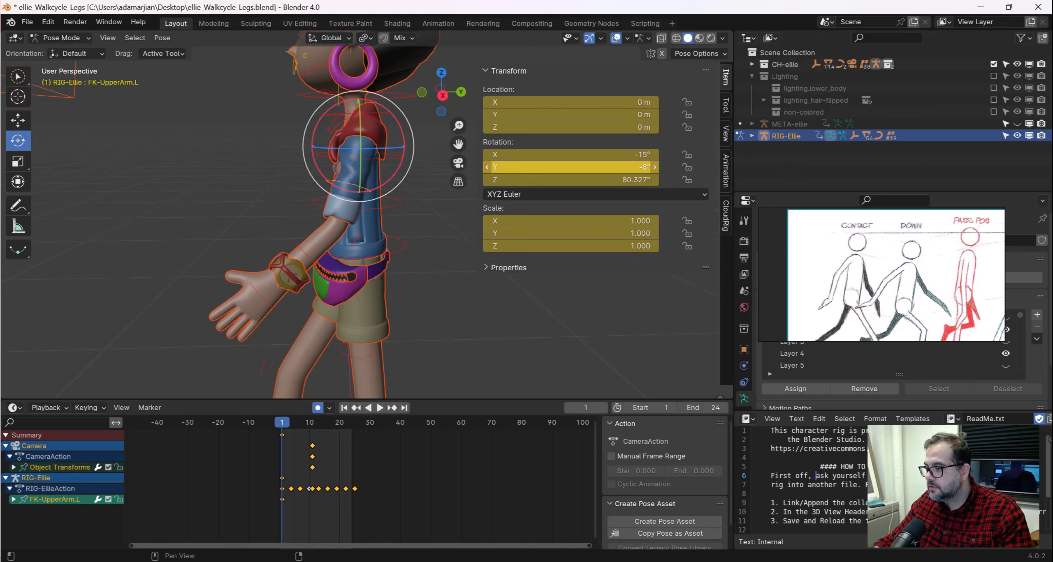
left_click(638, 179)
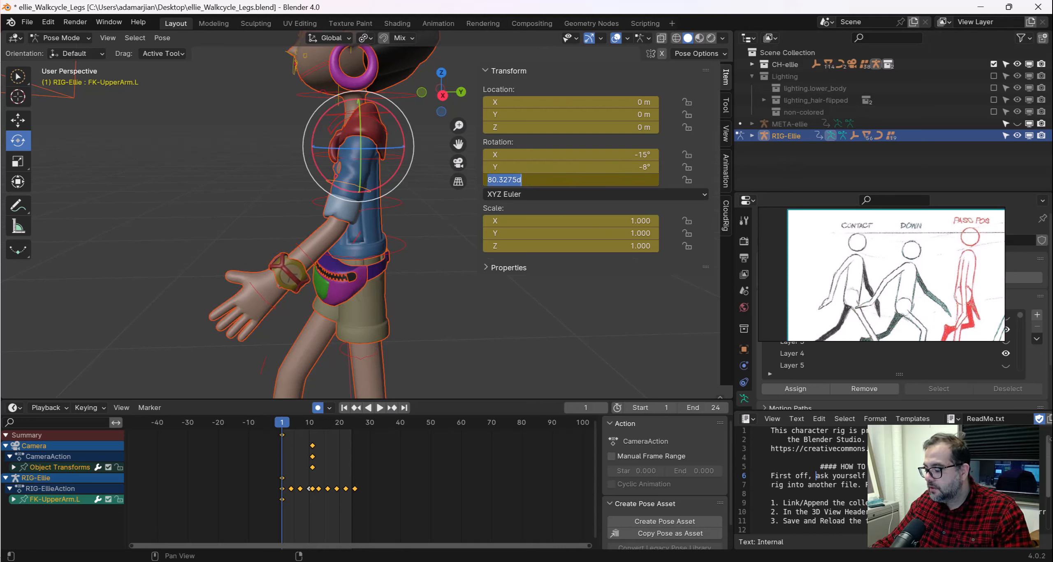
type("80")
key("Return")
Mirror the arm pose on the right upper arm FK control by setting its rotation to X 15°, Y 8° and Z -80°
middle_click_drag(271, 181, 313, 163)
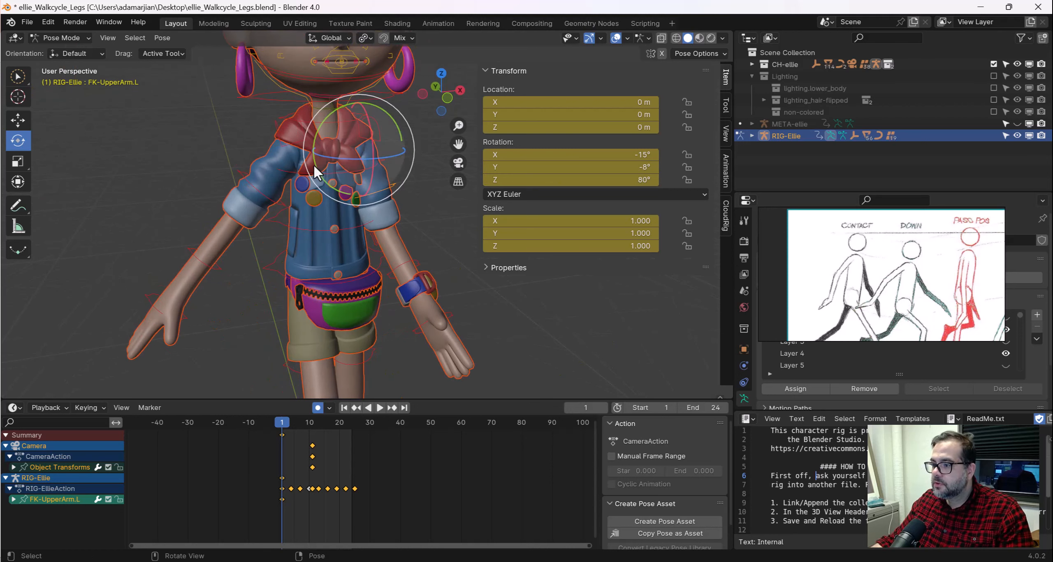
left_click(241, 175)
left_click(611, 156)
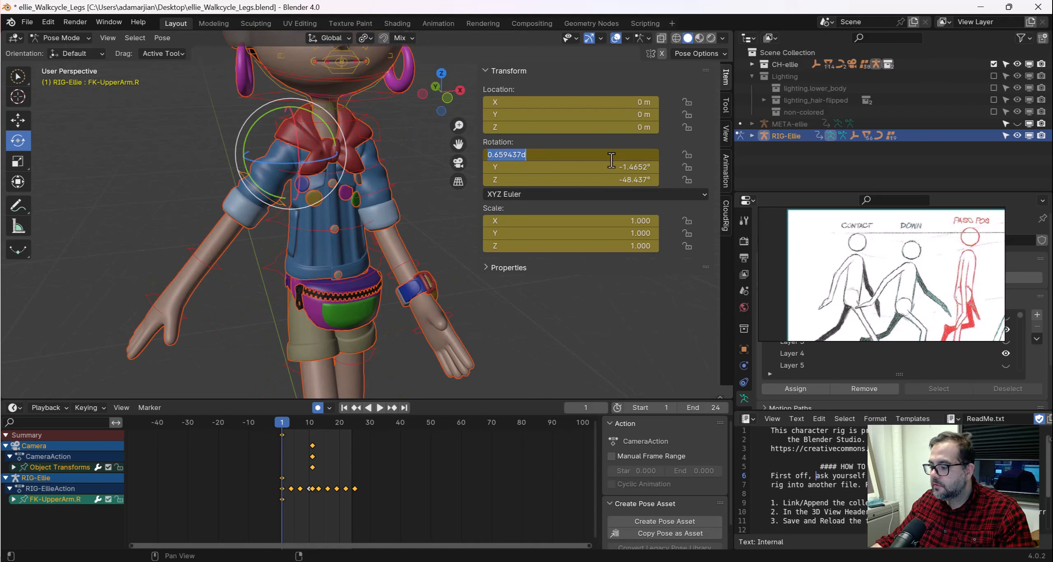
type("15")
key("Return")
mouse_move(301, 254)
middle_mouse_down()
mouse_move(332, 240)
mouse_move(308, 245)
middle_mouse_up()
left_click(632, 166)
type("8")
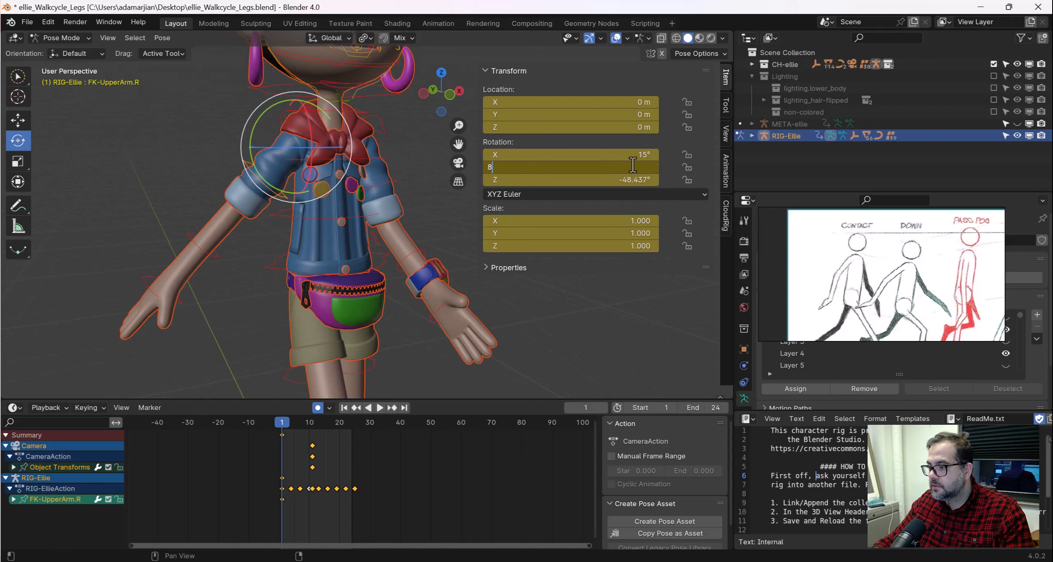
key("Return")
left_click(622, 180)
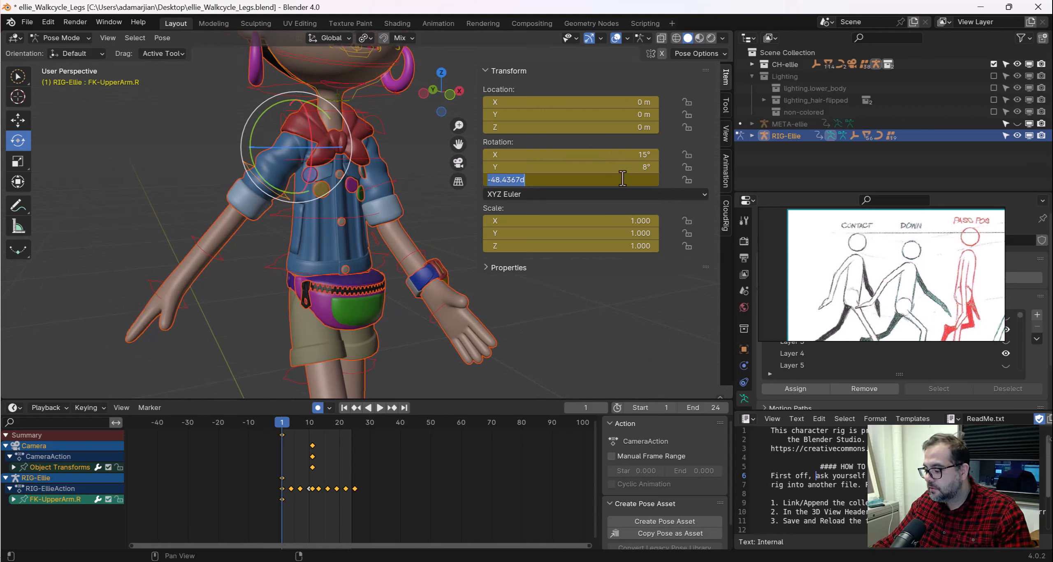
type("-80")
key("Return")
Examine the arms from the character's right side and check the left forearm FK control's rotation values
middle_click_drag(288, 237, 397, 231)
scroll(396, 231, "up", 5)
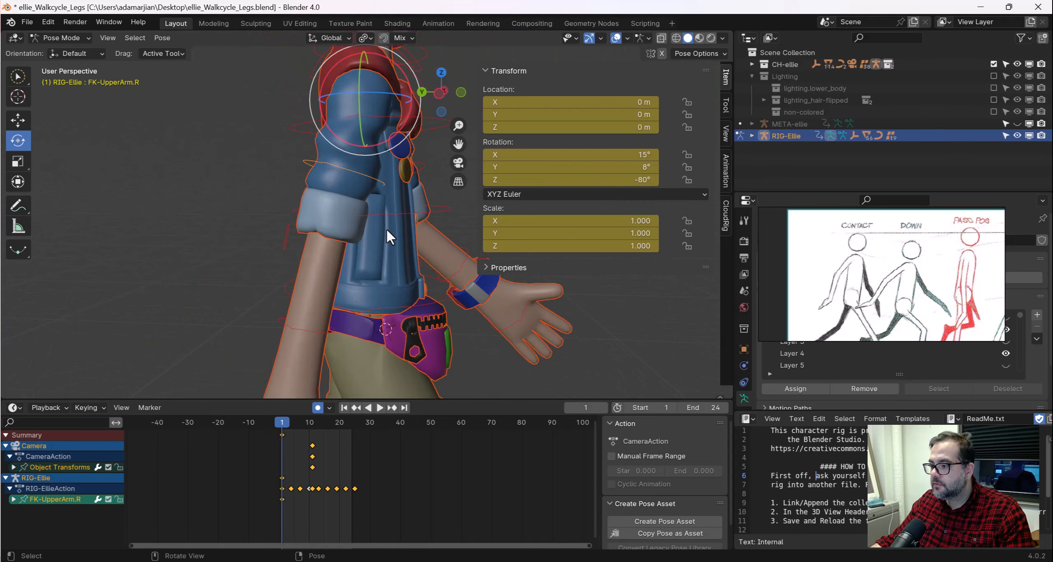
key("r")
left_click(446, 225)
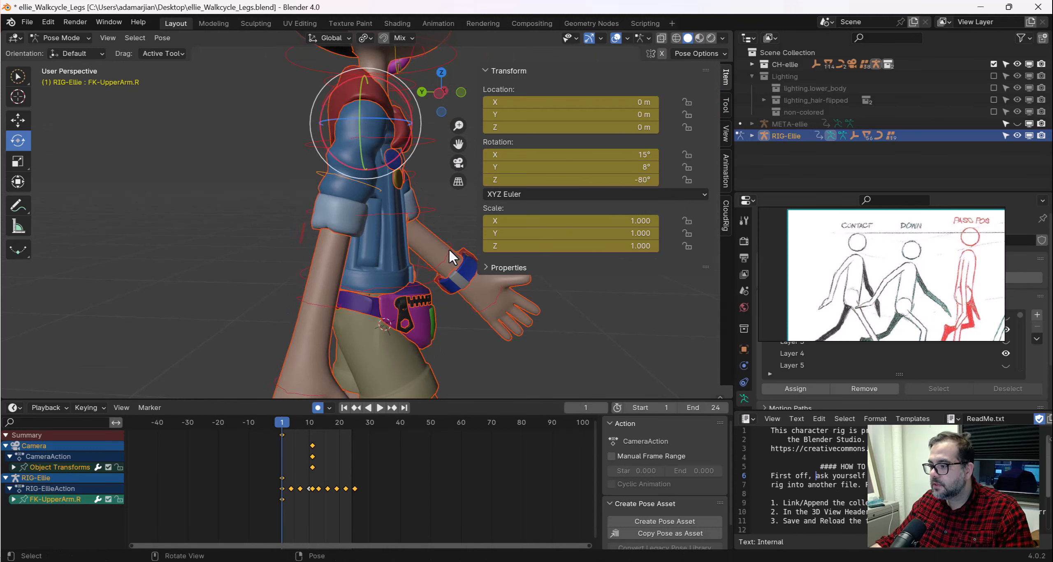
left_click(448, 248)
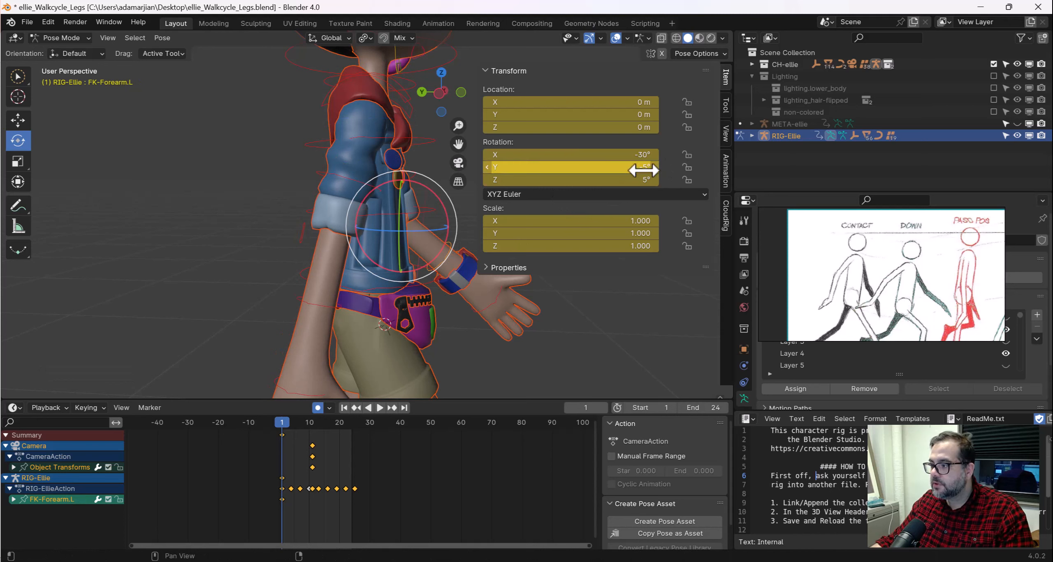
Swing the right upper arm FK control backward to about 25° X, 6° Y and -78° Z
left_click(305, 208)
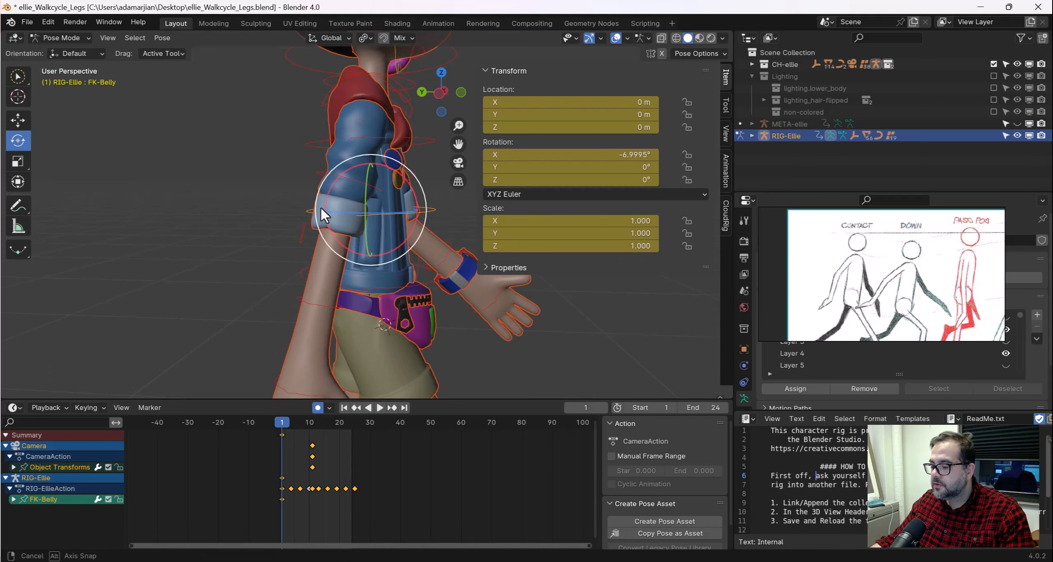
mouse_move(322, 208)
middle_mouse_down()
mouse_move(376, 209)
mouse_move(312, 214)
middle_mouse_up()
left_click(293, 208)
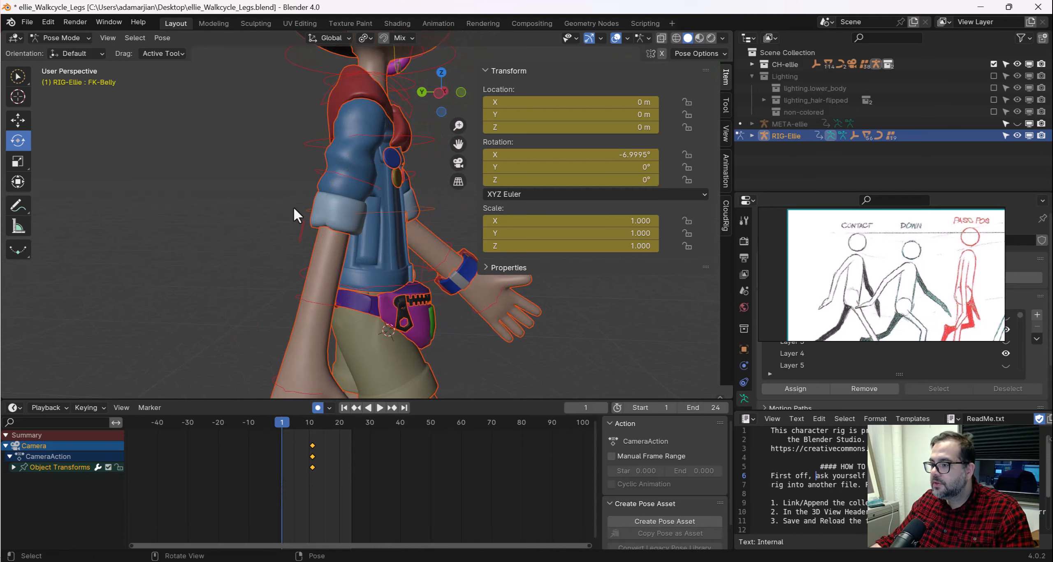
left_click(368, 182)
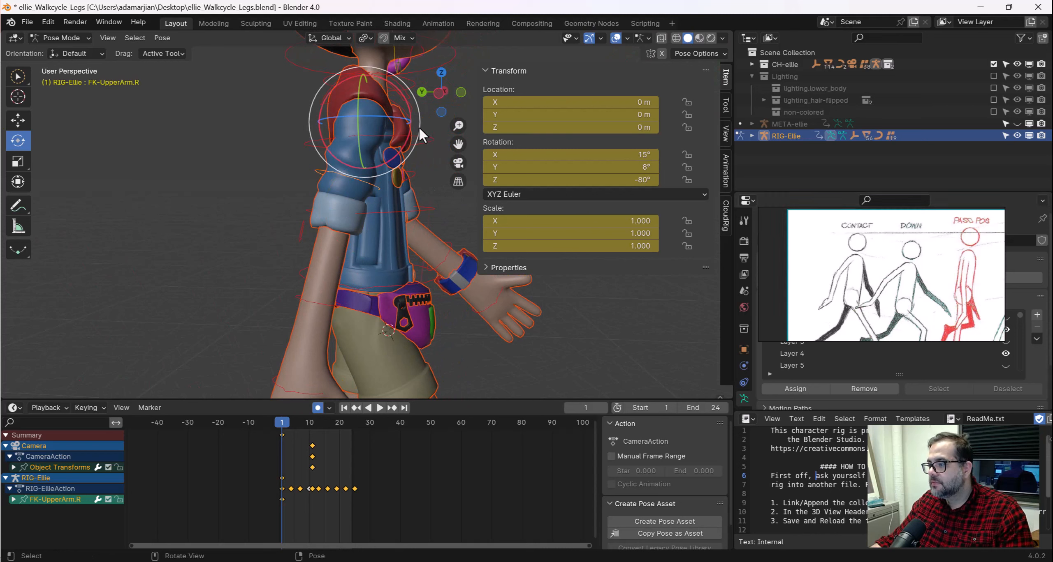
left_click_drag(408, 126, 328, 226)
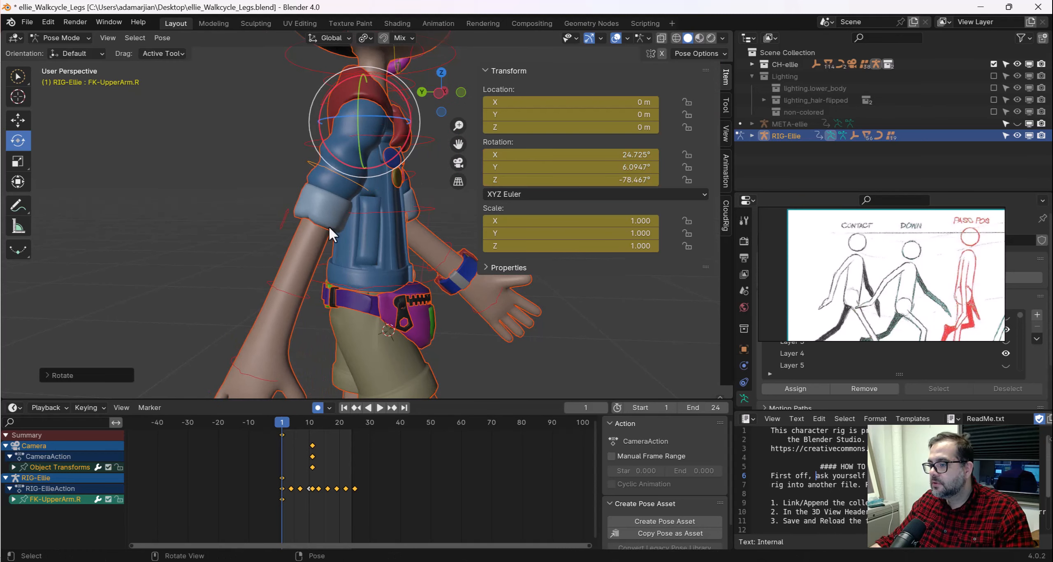
Bend the right forearm FK control and set its rotation to X -30°, Y 0° and Z 0°
left_click(308, 298)
left_click_drag(339, 264, 360, 246)
left_click_drag(594, 155, 572, 155)
double_click(599, 166)
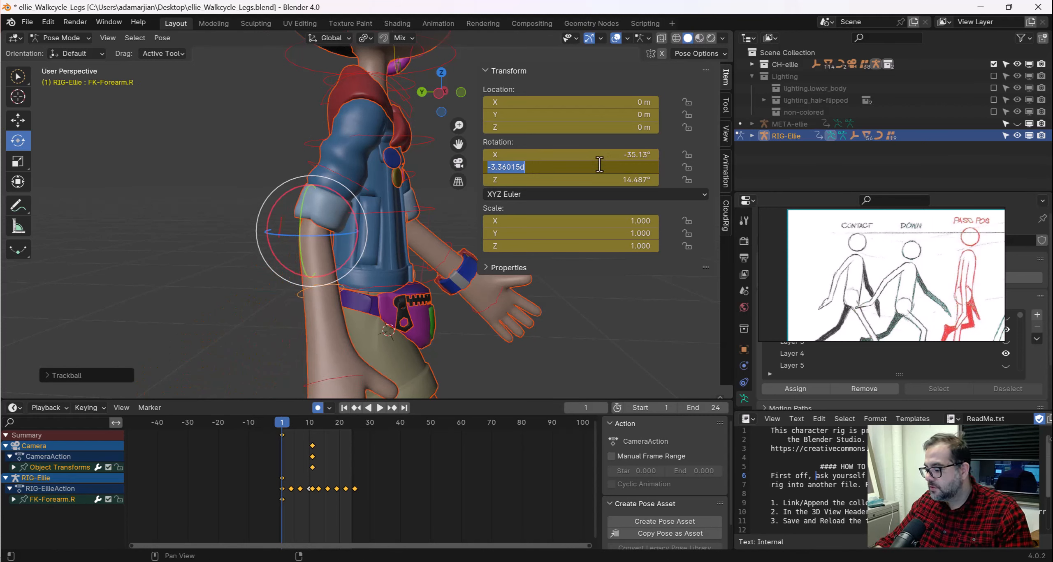
type("0")
key("Tab")
type("0")
key("Return")
double_click(628, 155)
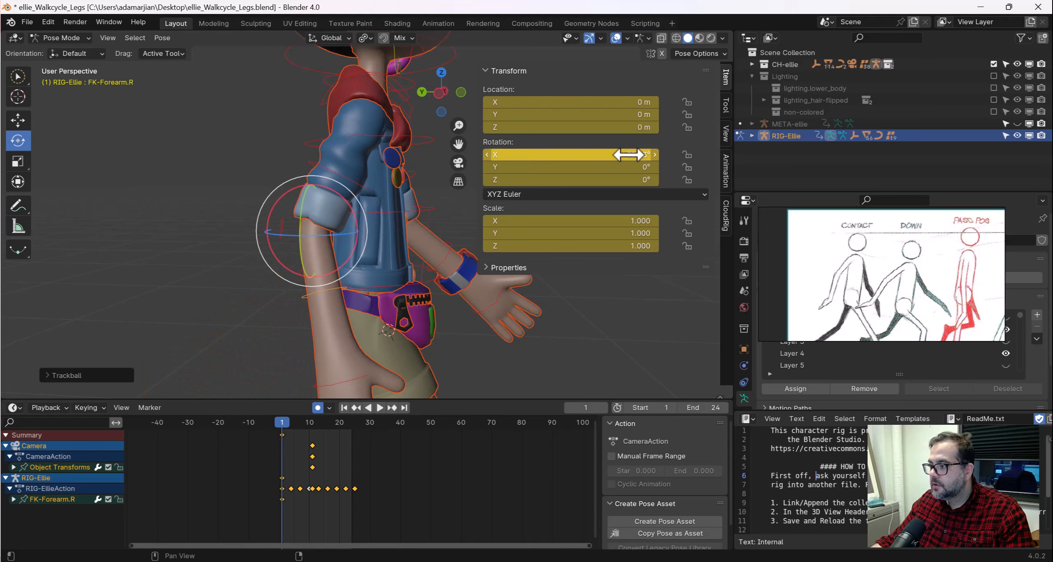
type("-30")
key("Return")
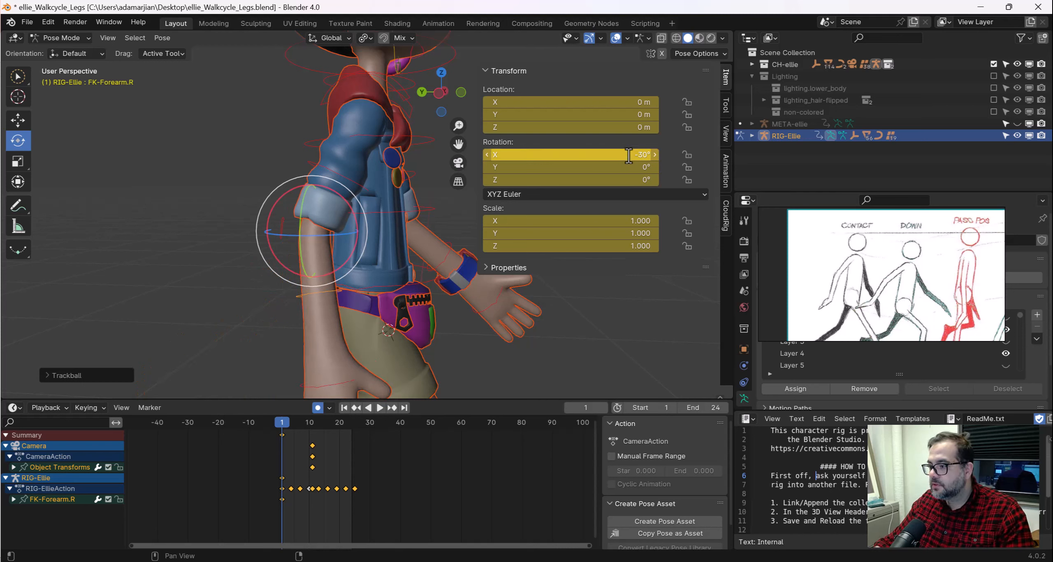
Select all of the rig's controls and insert Location & Rotation keyframes at frame 1
middle_click_drag(295, 140, 256, 179)
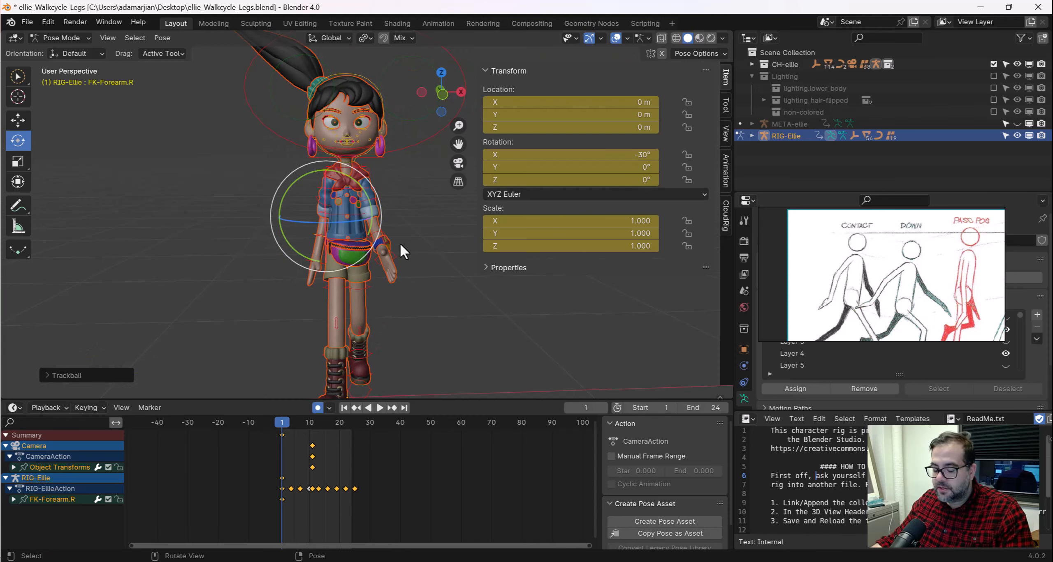
key("a")
middle_click_drag(400, 243, 375, 228)
key("i")
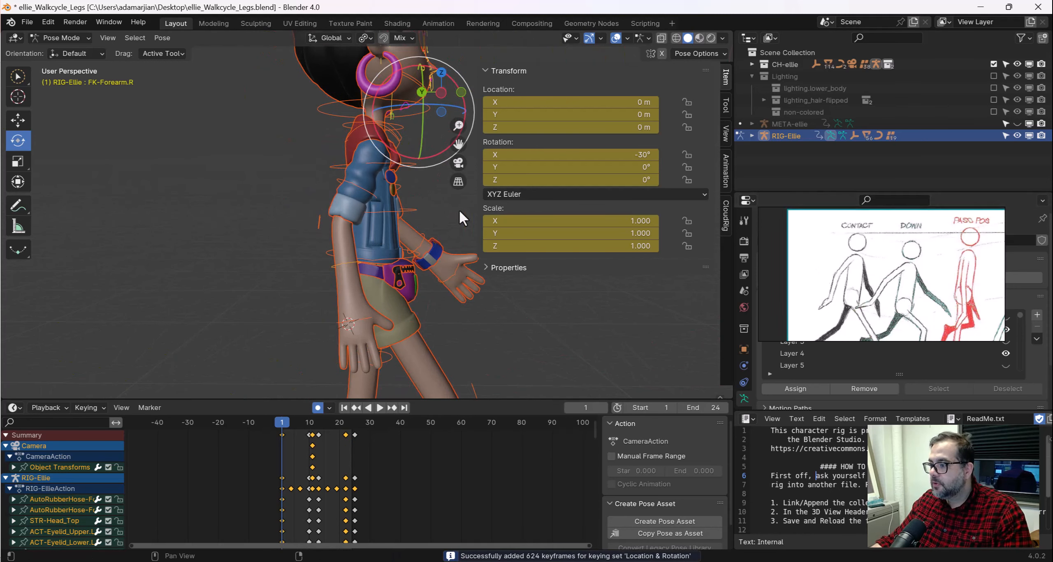
Swing the right upper arm FK control further back by setting its X rotation to 40°
left_click(364, 185)
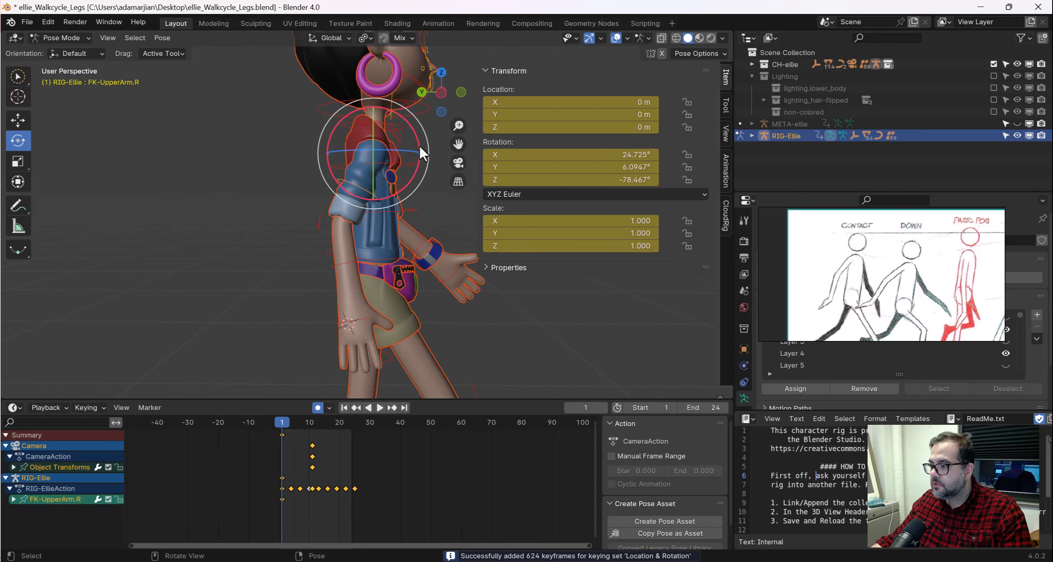
left_click_drag(417, 140, 420, 154)
mouse_move(644, 156)
left_mouse_down()
mouse_move(608, 156)
mouse_move(643, 155)
left_mouse_up()
left_click(643, 155)
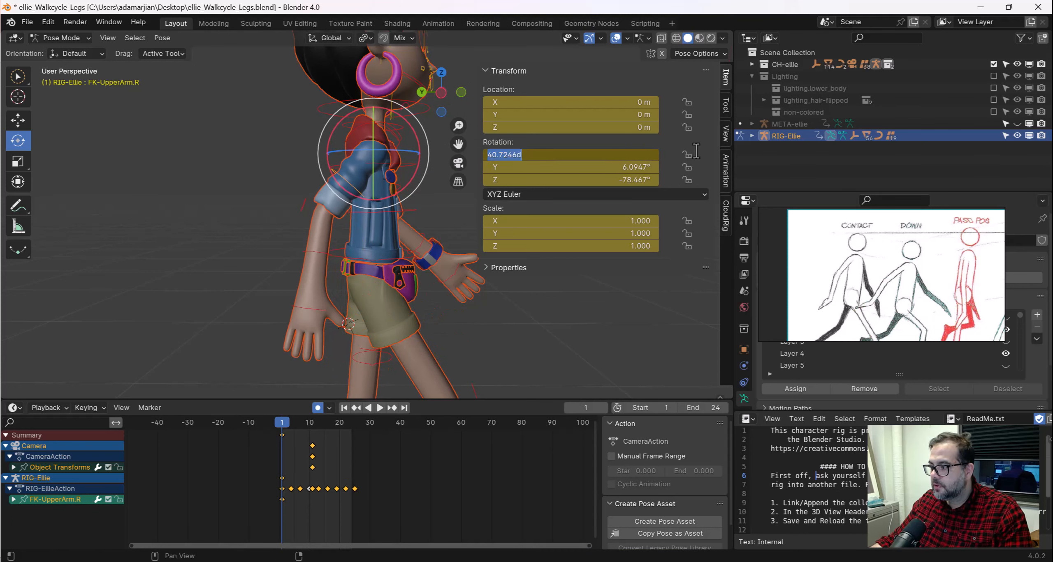
type("40")
key("Return")
Try an X rotation of -40° on the left upper arm FK control
middle_click_drag(553, 222, 412, 199)
left_click(379, 186)
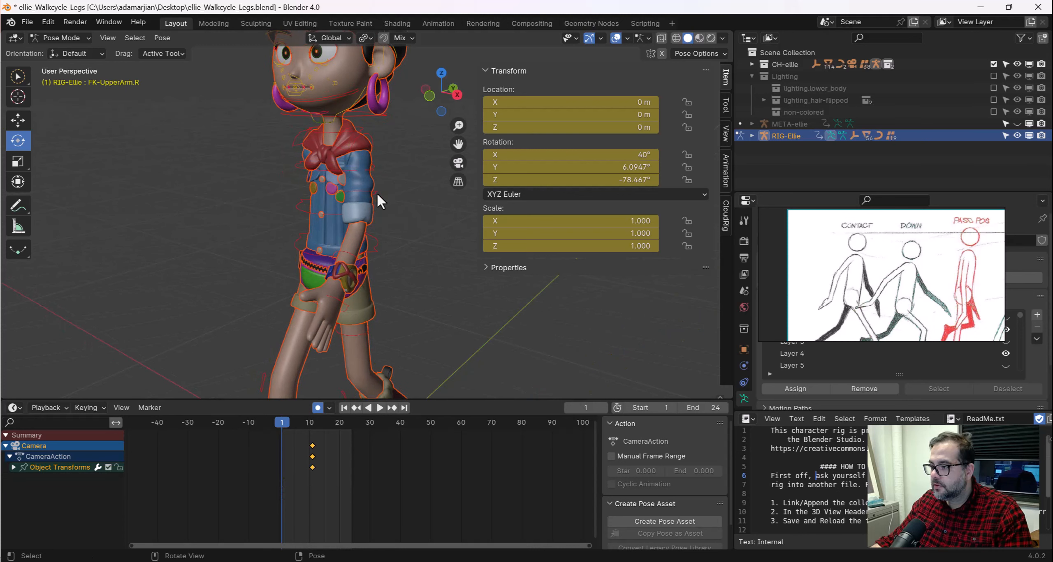
left_click(376, 192)
left_click(638, 156)
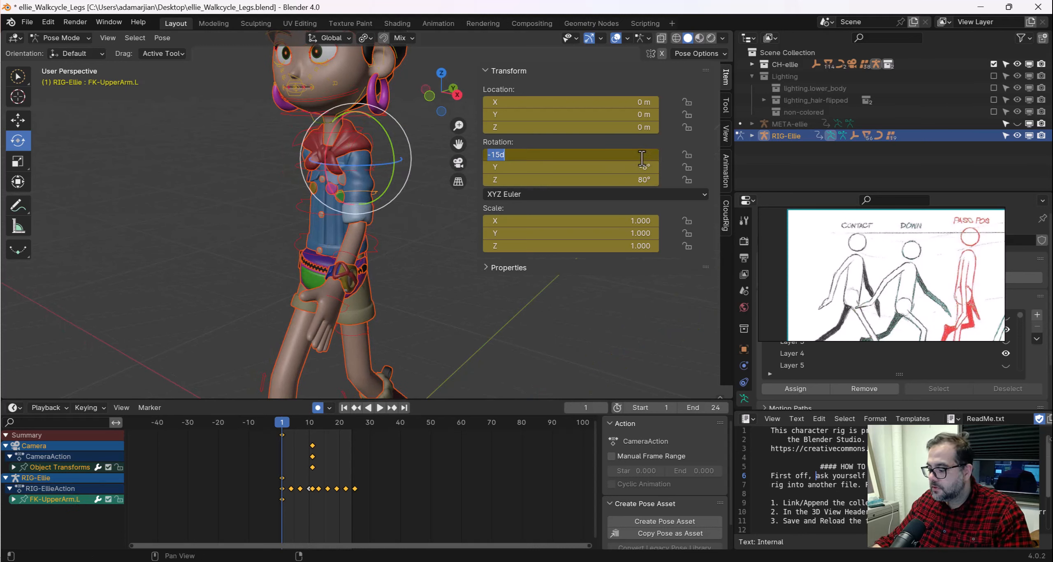
type("-40")
key("Return")
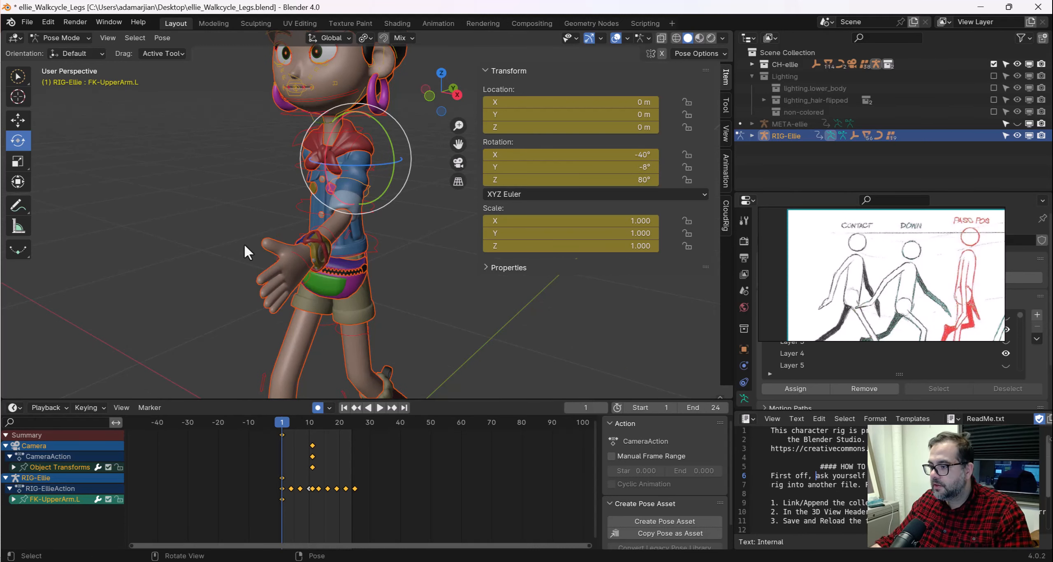
Check the pose from the character's other side and undo the left upper arm's last X rotation change
middle_click_drag(244, 243, 396, 221)
scroll(397, 222, "up", 4)
key("ctrl+z")
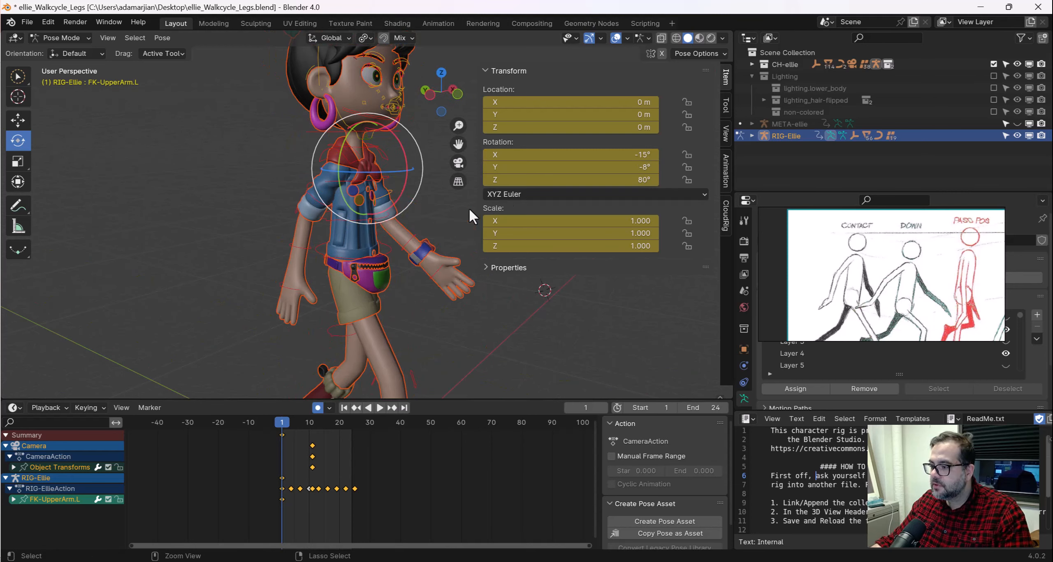
Check the arm pose from several sides, select all of the rig's controls and insert Location & Rotation keyframes at frame 1
middle_click_drag(327, 229, 372, 219)
middle_click_drag(423, 186, 355, 201)
scroll(301, 203, "up", 2)
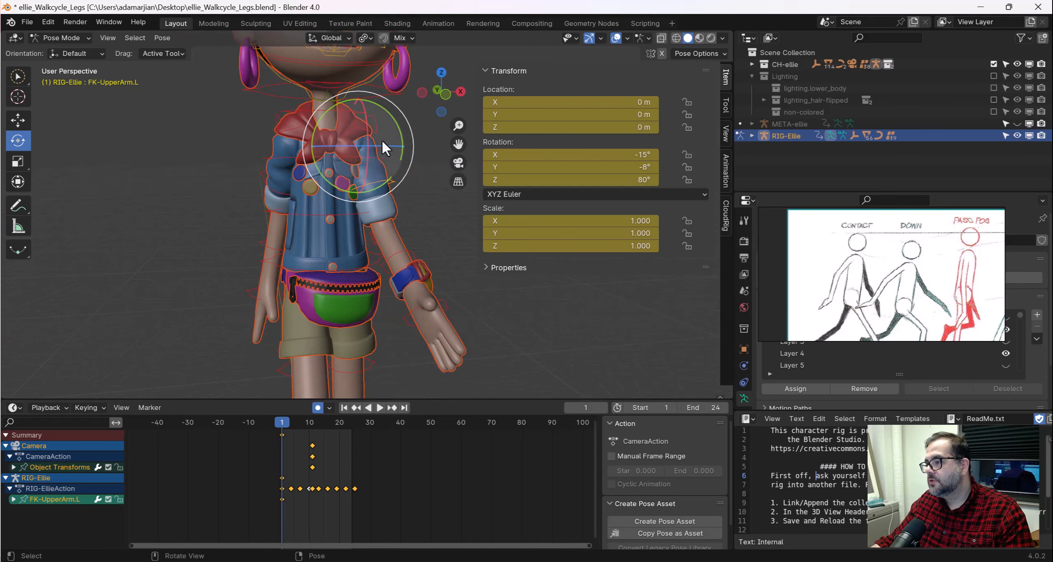
middle_click_drag(271, 206, 342, 203)
scroll(380, 267, "down", 2)
middle_click_drag(380, 268, 360, 285)
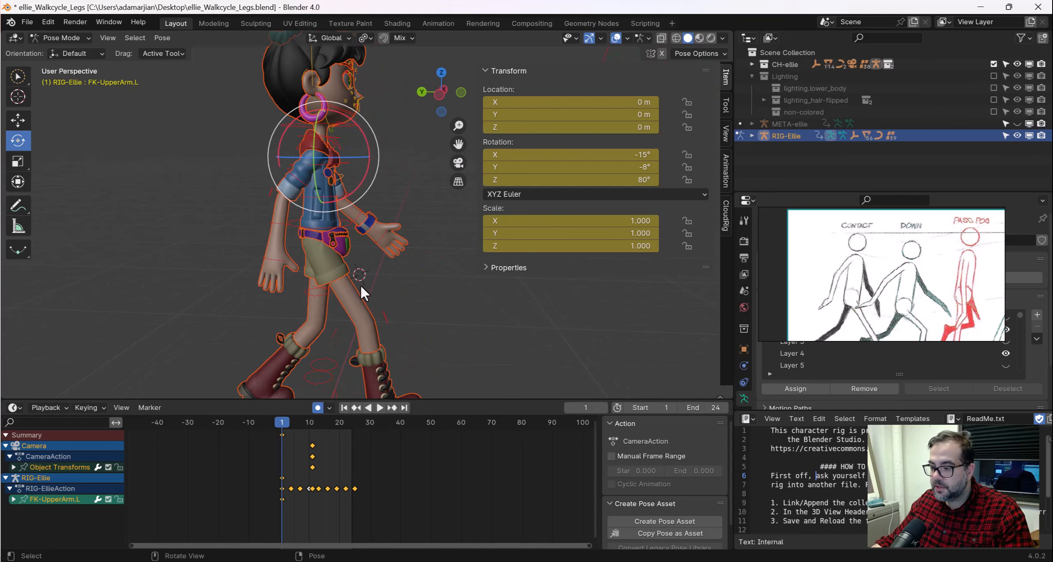
key("a")
key("i")
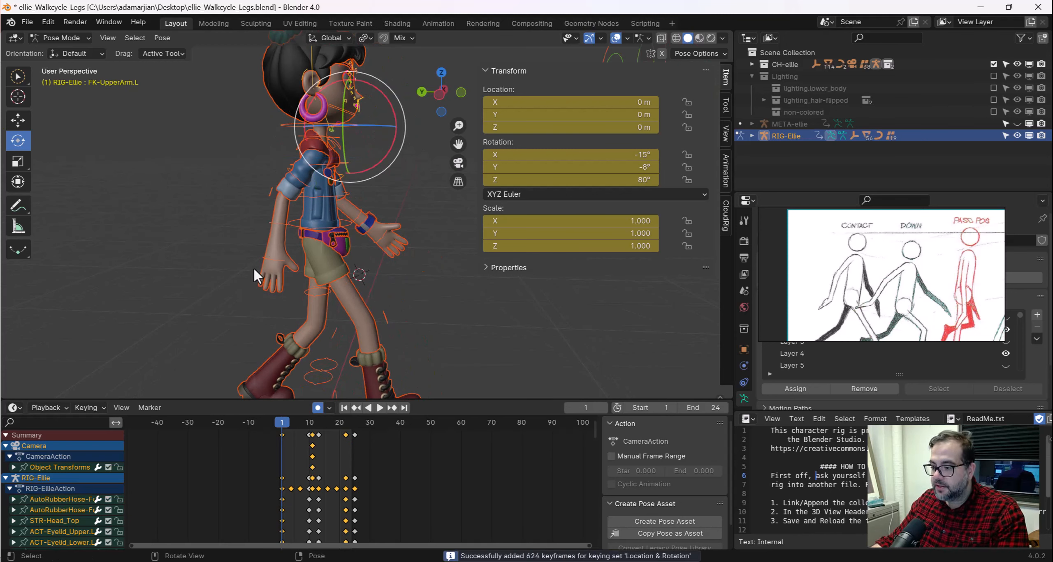
Copy the frame 1 keyframes of all the rig's controls and paste them at frame 25
key("space")
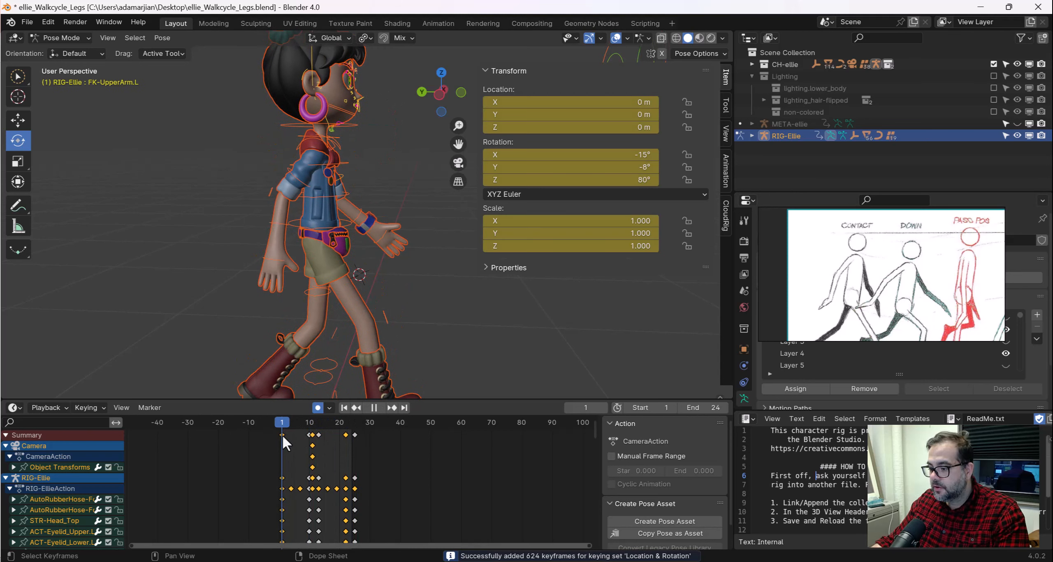
key("space")
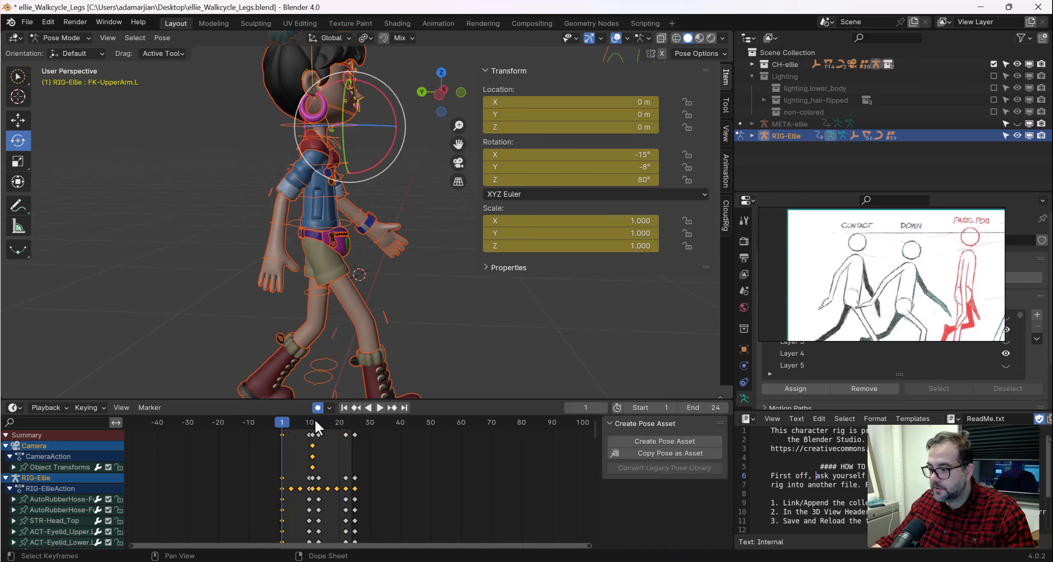
left_click_drag(283, 424, 356, 422)
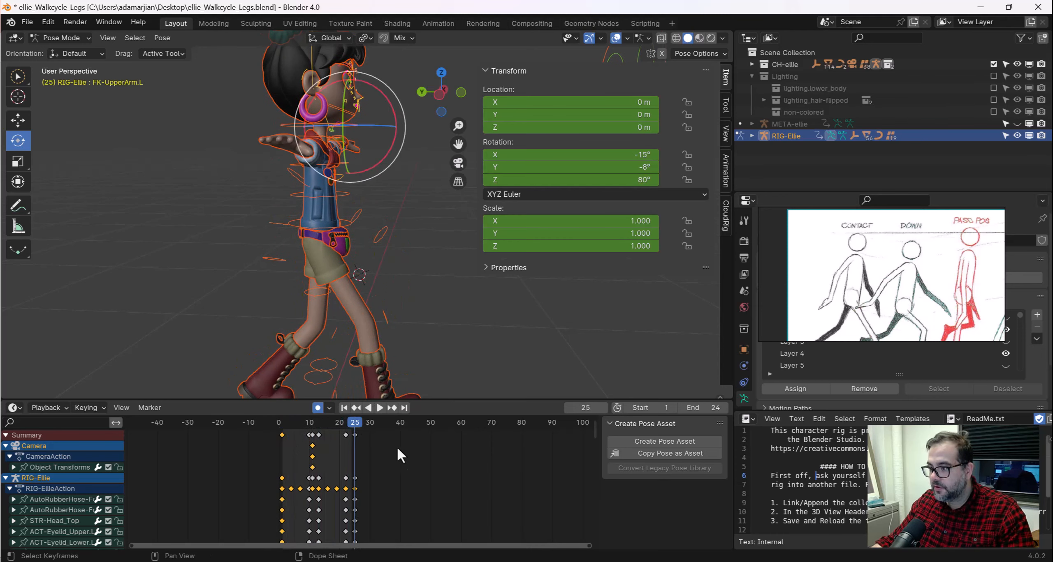
key("ctrl+v")
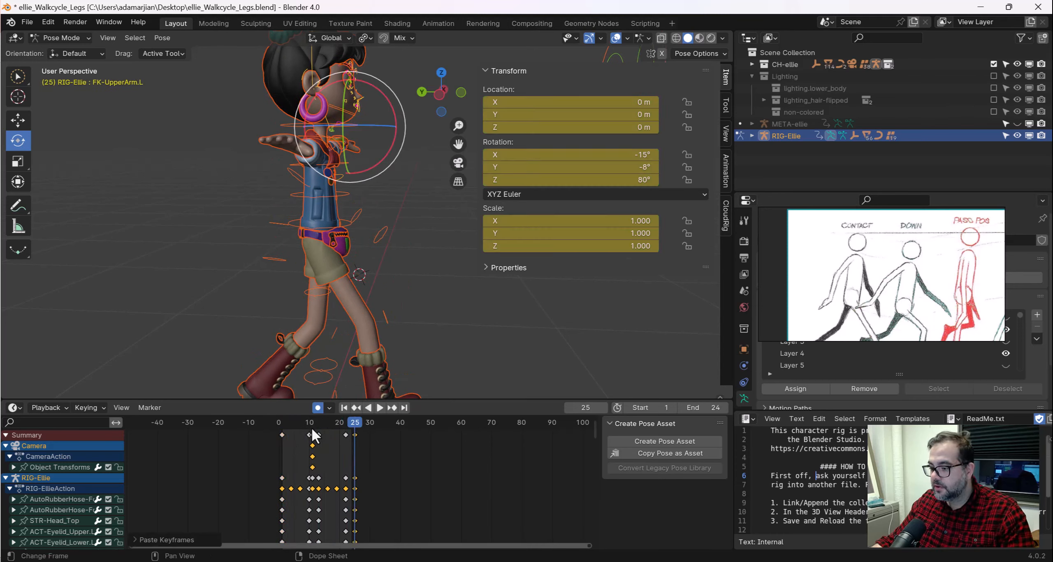
Reselect all controls at frame 1, paste their frame 1 keyframes at frame 25 again and scrub back to check the arms
left_click(282, 430)
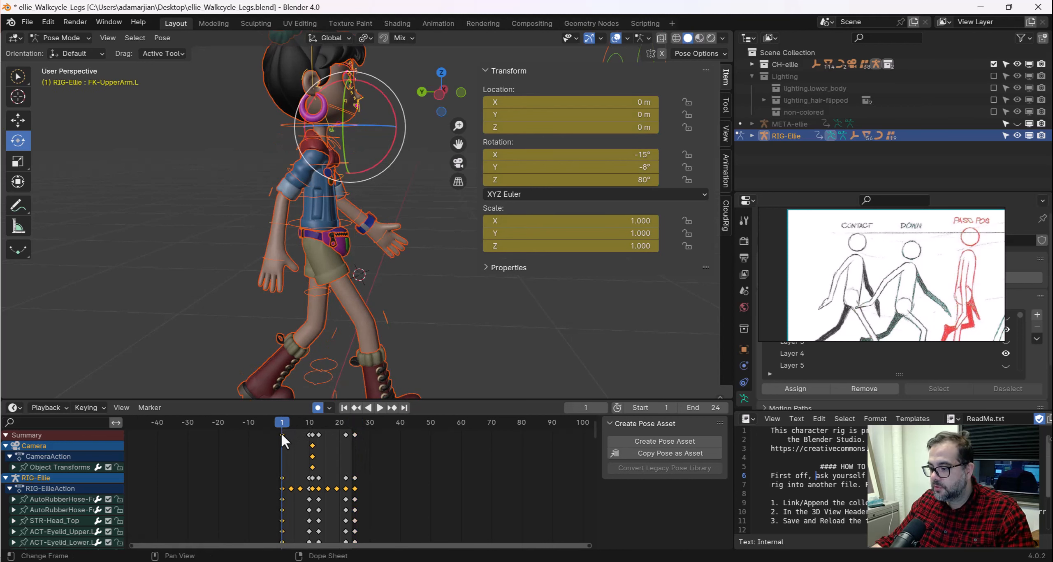
left_click(186, 249)
key("a")
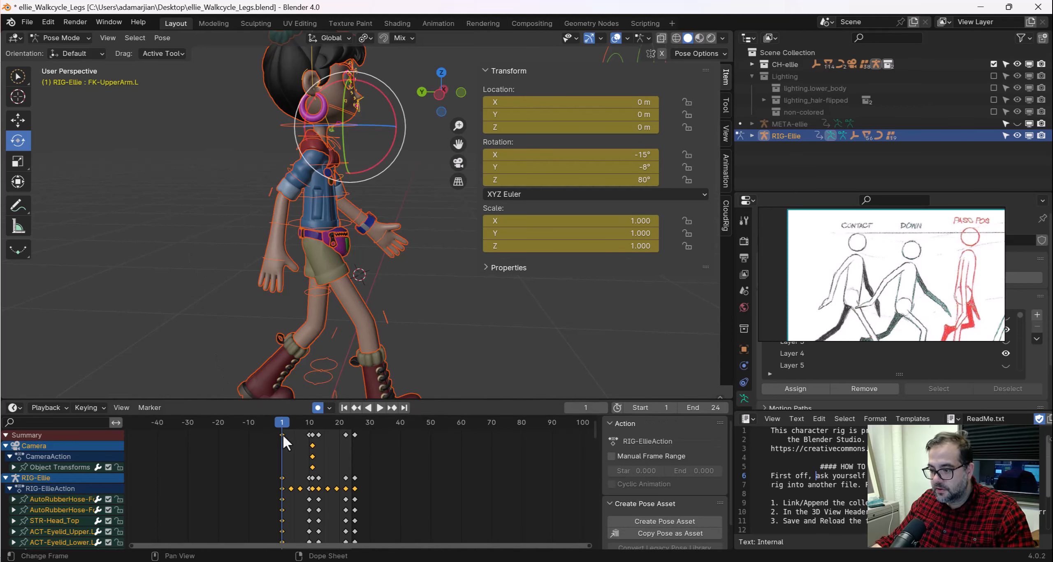
left_click_drag(283, 422, 352, 432)
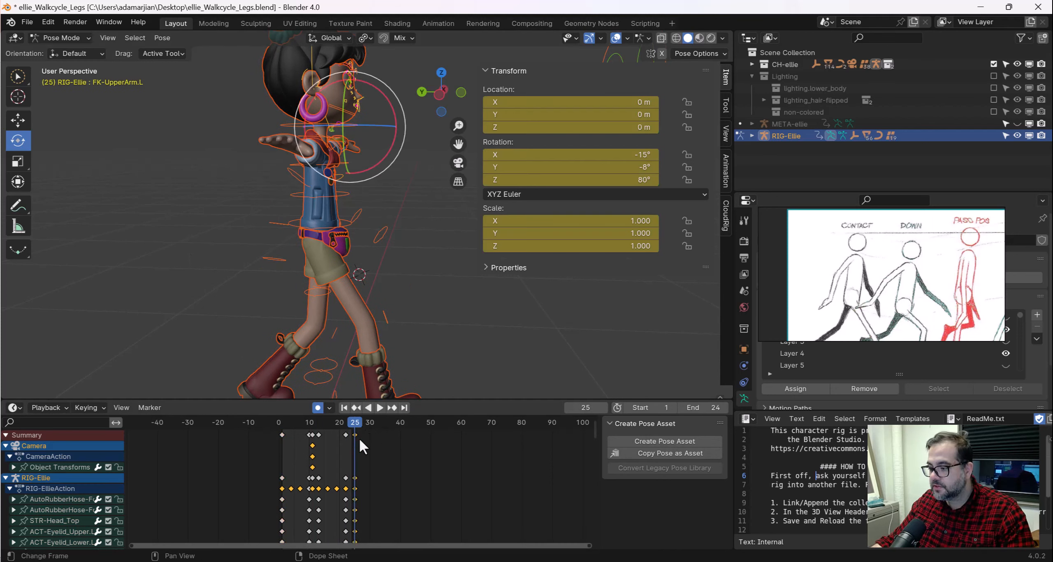
key("ctrl+v")
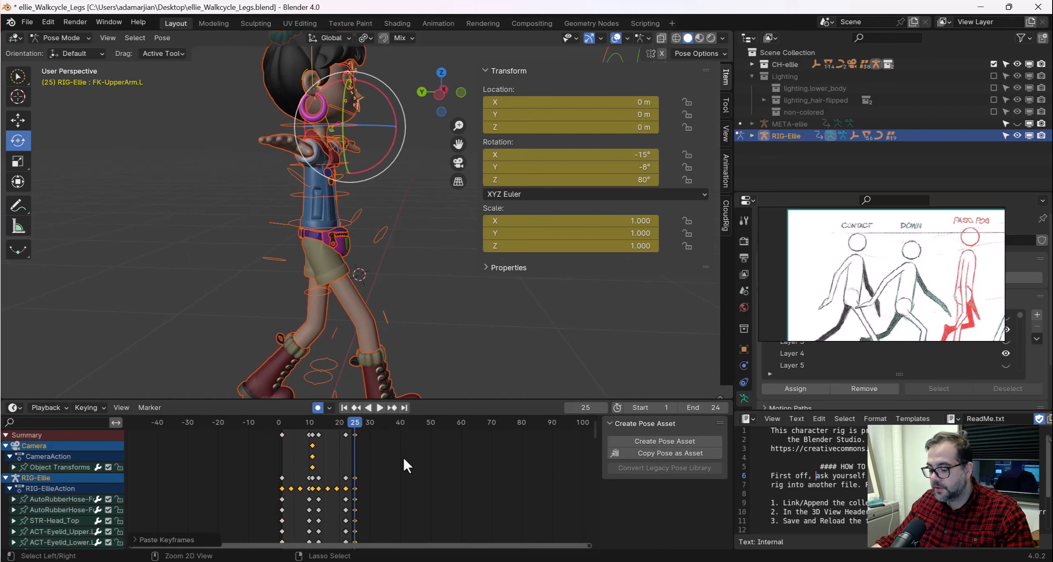
right_click(354, 434)
left_click(349, 416)
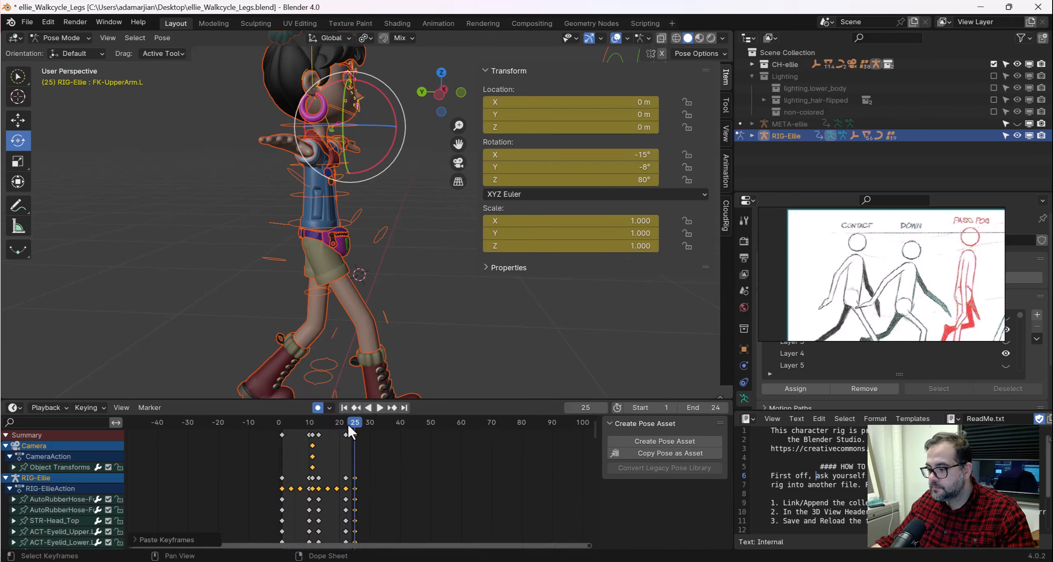
left_click_drag(304, 430, 284, 430)
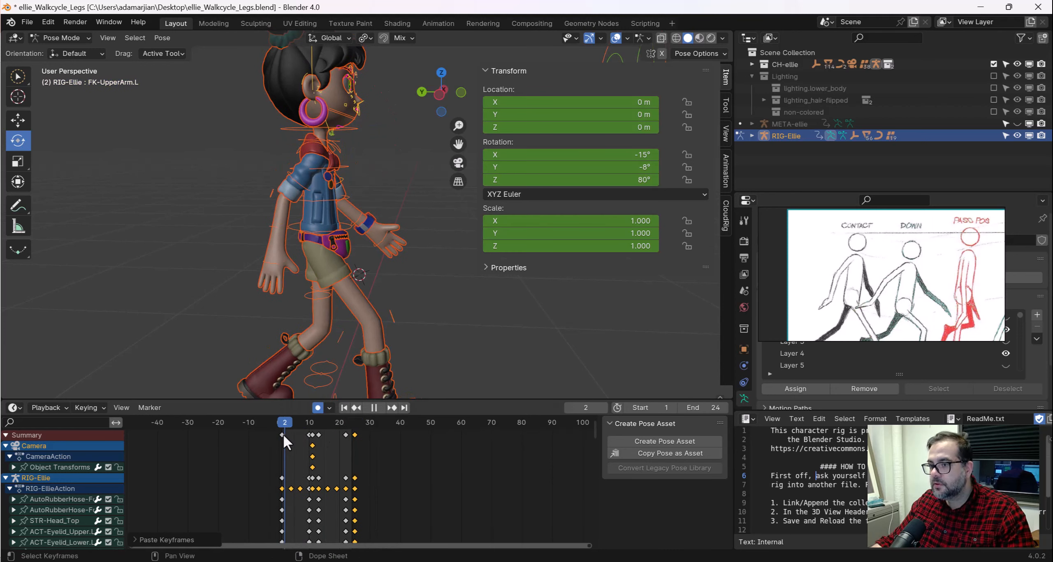
Return to frame 1, select every control of the rig and key Location & Rotation again
left_click(216, 330)
scroll(213, 331, "down", 2)
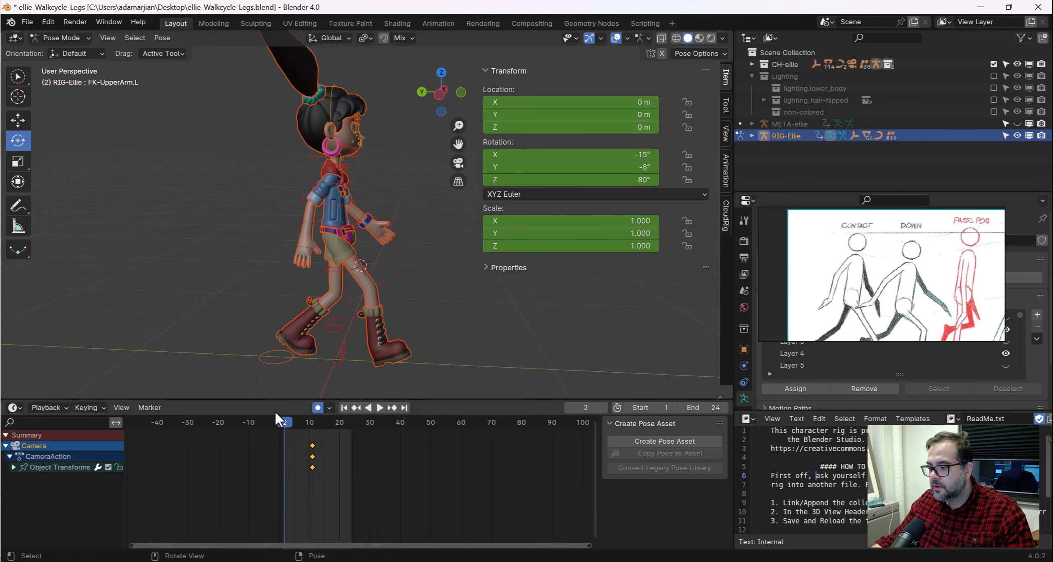
left_click(282, 426)
middle_click_drag(259, 252, 254, 285)
key("a")
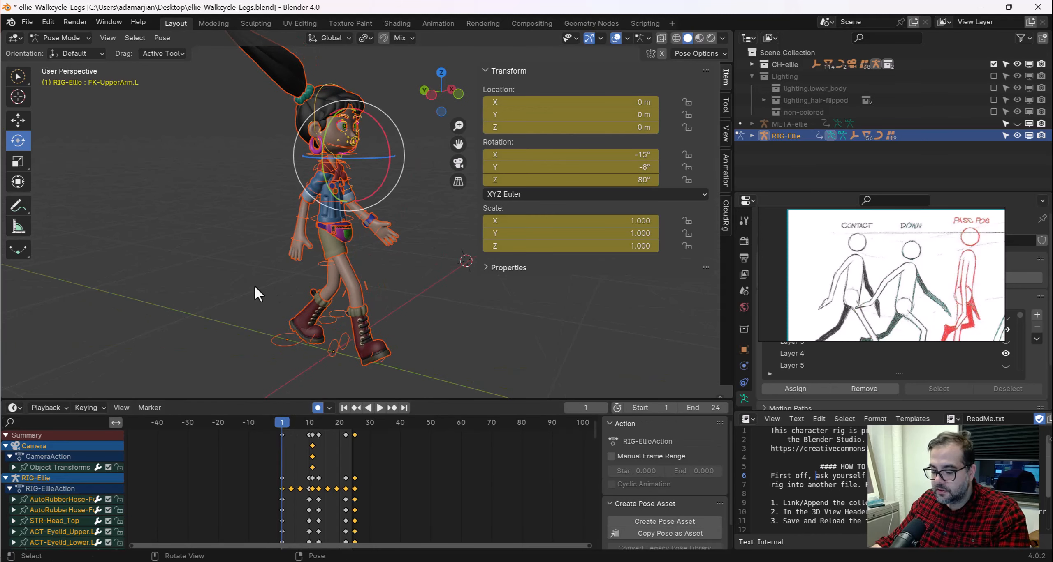
key("i")
scroll(273, 172, "up", 5)
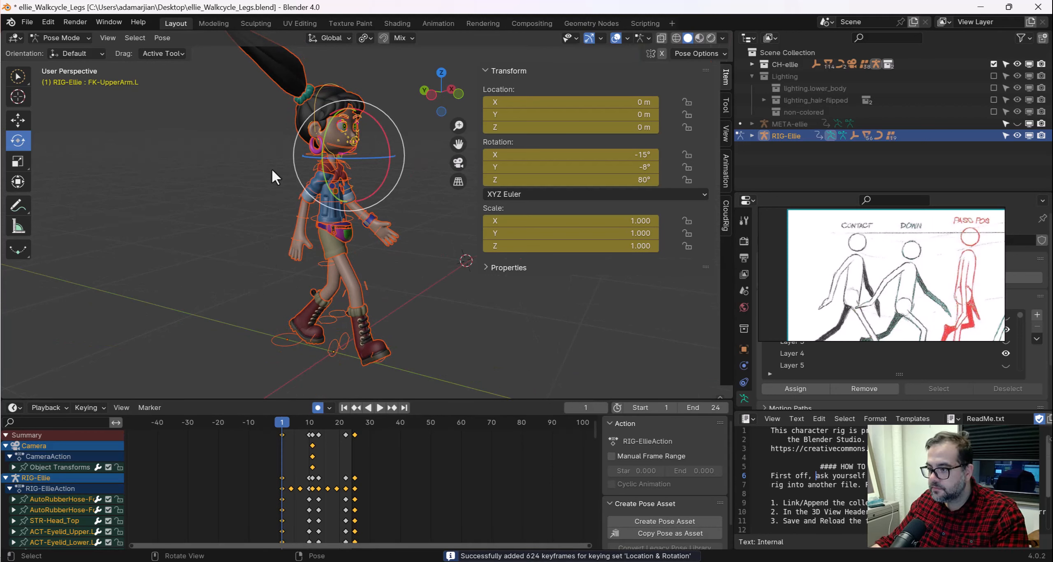
Inspect the keyframes of the right upper arm and right forearm FK controls
key("alt+a")
left_click(279, 177)
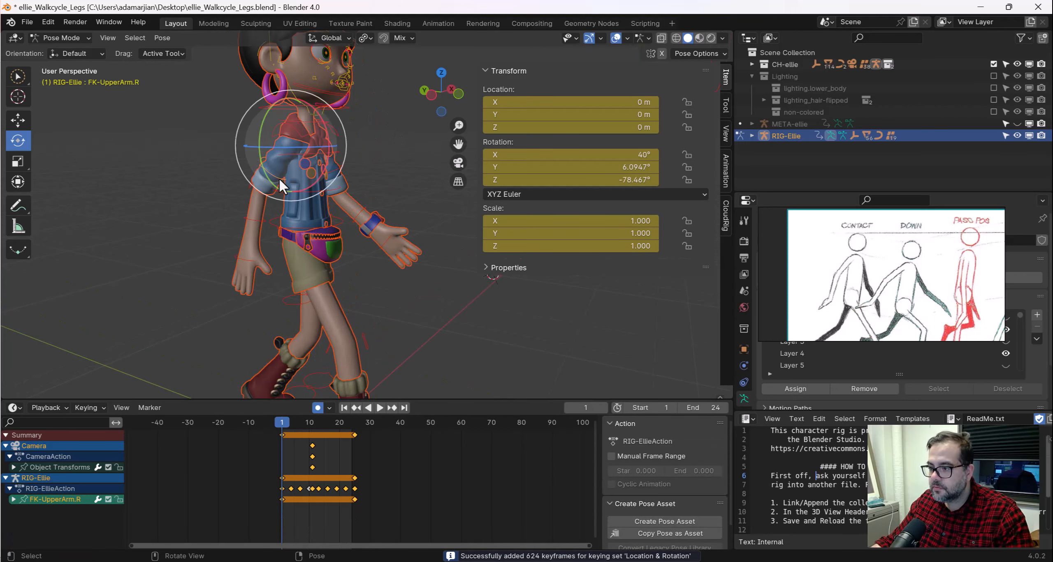
left_click(281, 226)
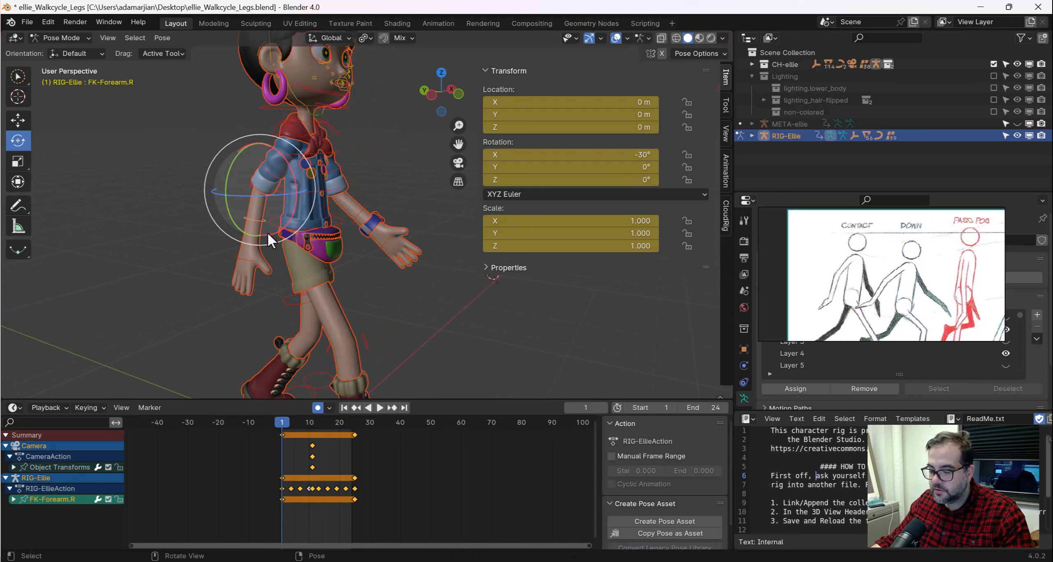
Select all controls, copy their frame 1 keyframes and paste them at frame 25
key("a")
left_click(281, 439)
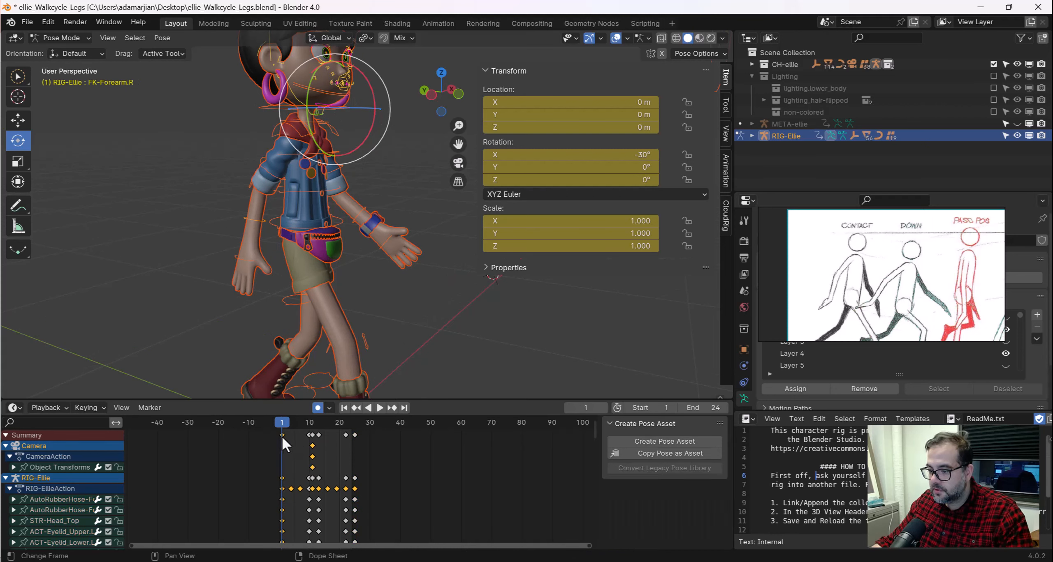
left_click_drag(281, 420, 357, 422)
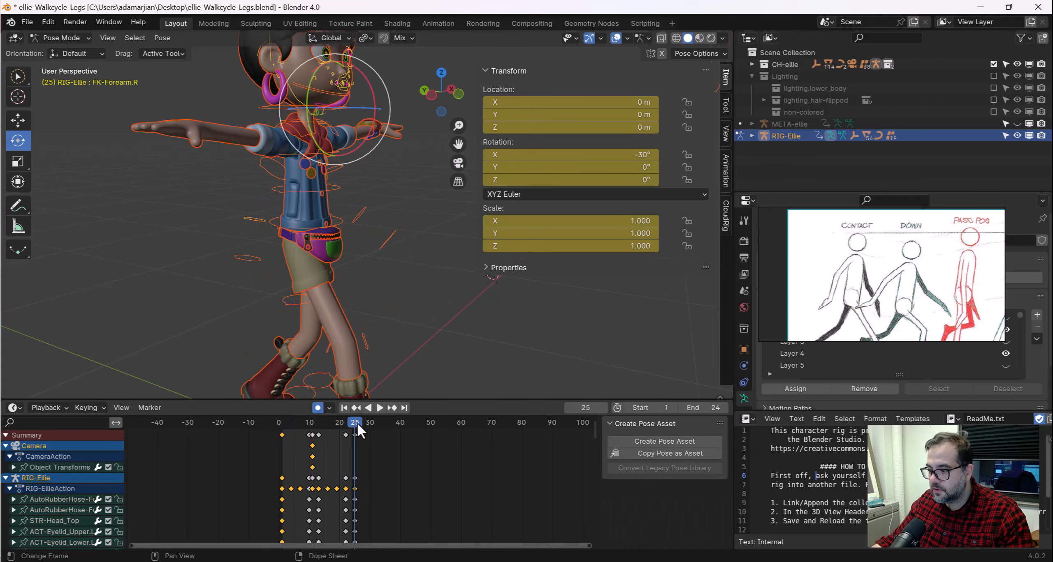
key("ctrl+v")
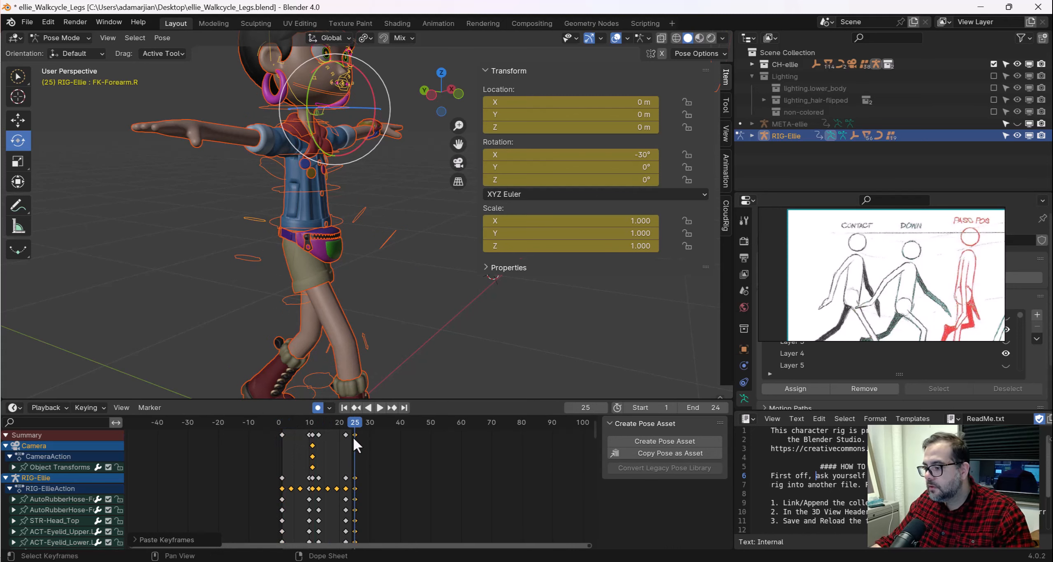
right_click(351, 417)
left_click(348, 418)
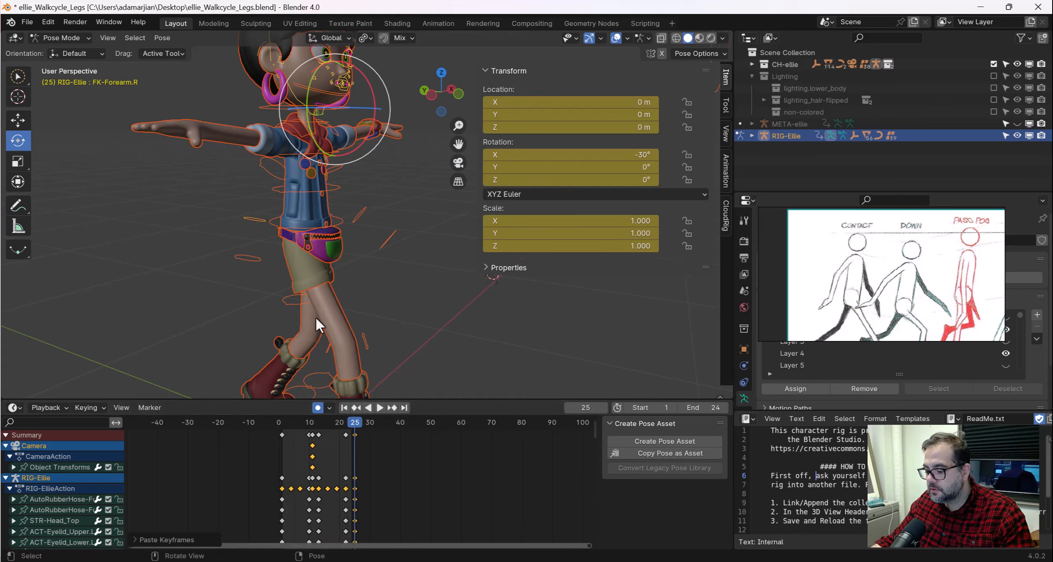
Scrub through the first frames and try pasting the copied frame 1 keyframes at frame 7
key("shift+Left")
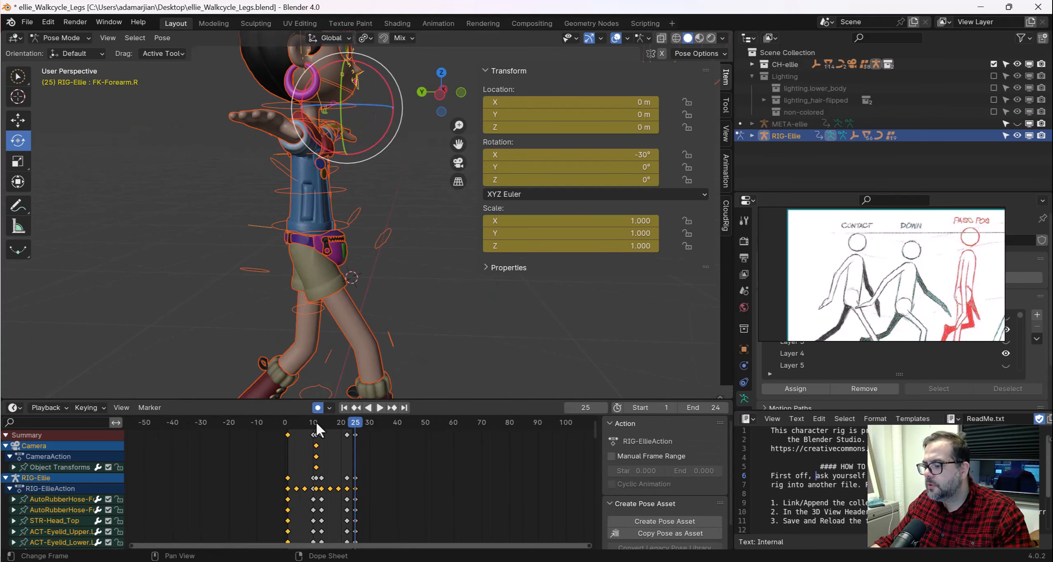
key("space")
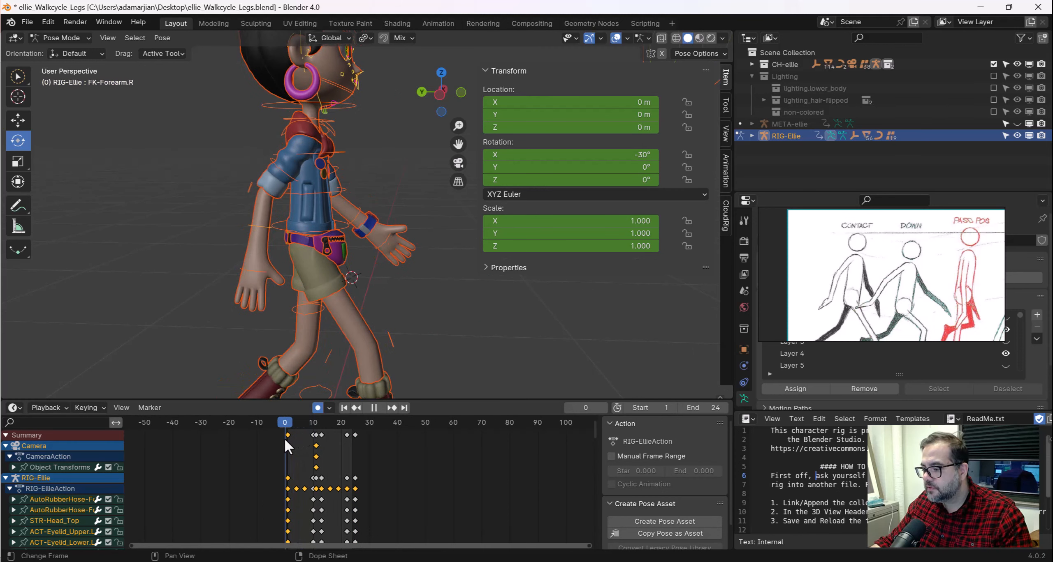
left_click_drag(287, 439, 304, 423)
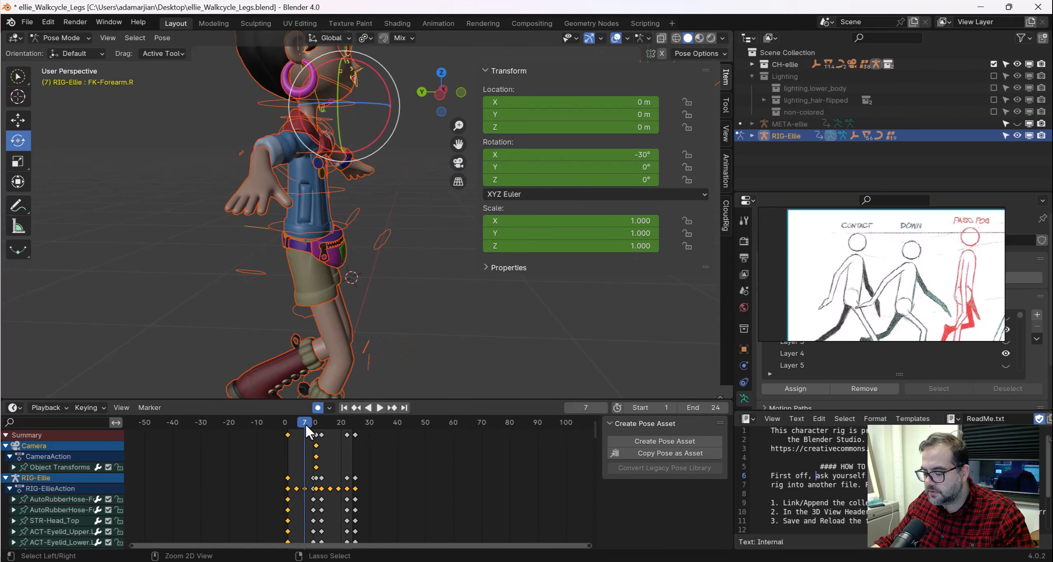
key("ctrl+v")
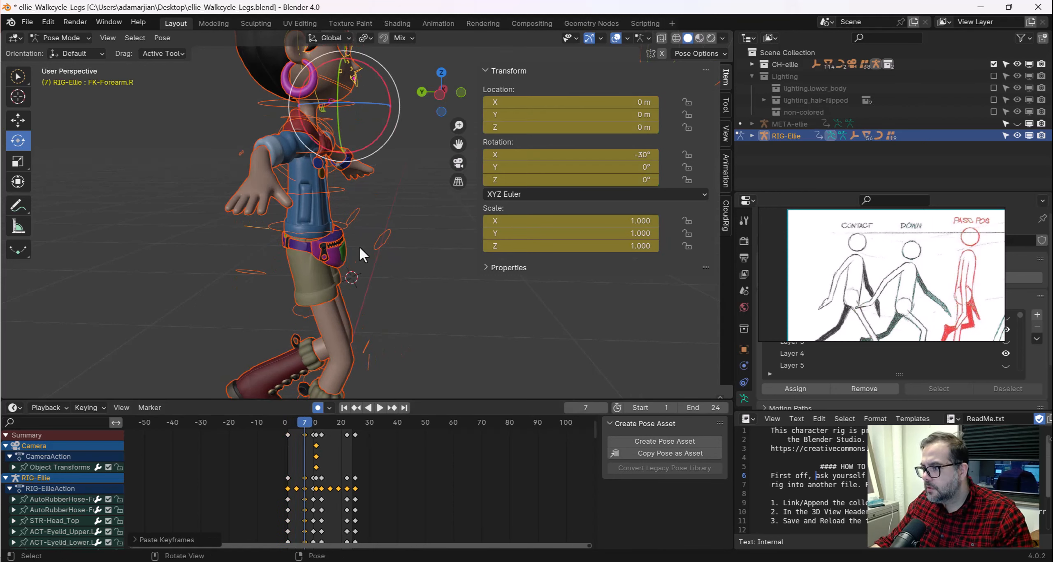
Check the arms from the front, undo the keyframe paste at frame 7 and return to frame 1
middle_click_drag(359, 245, 263, 213)
scroll(263, 231, "up", 4)
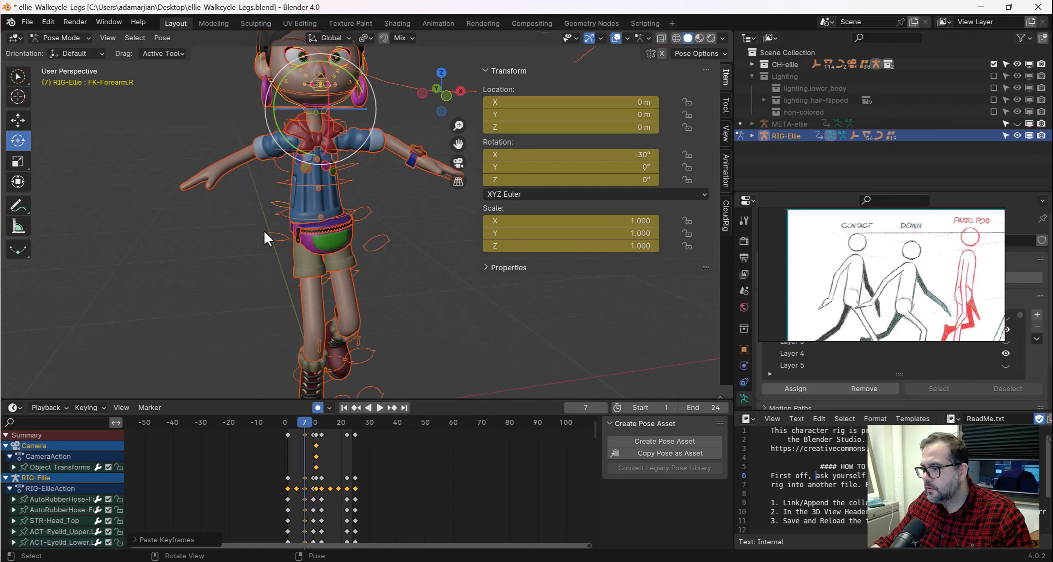
scroll(336, 202, "down", 4)
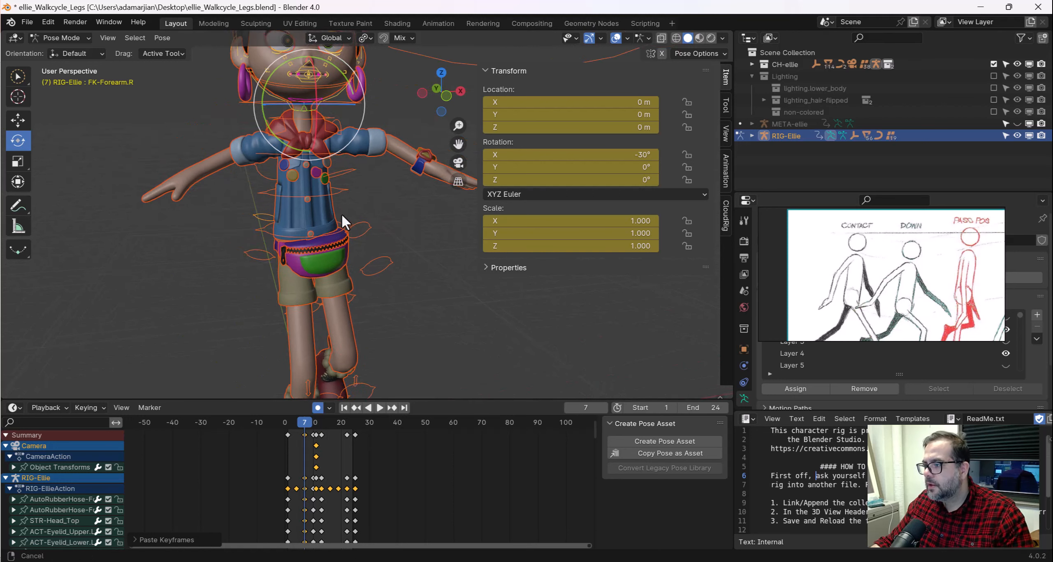
key("ctrl+z")
key("shift+Left")
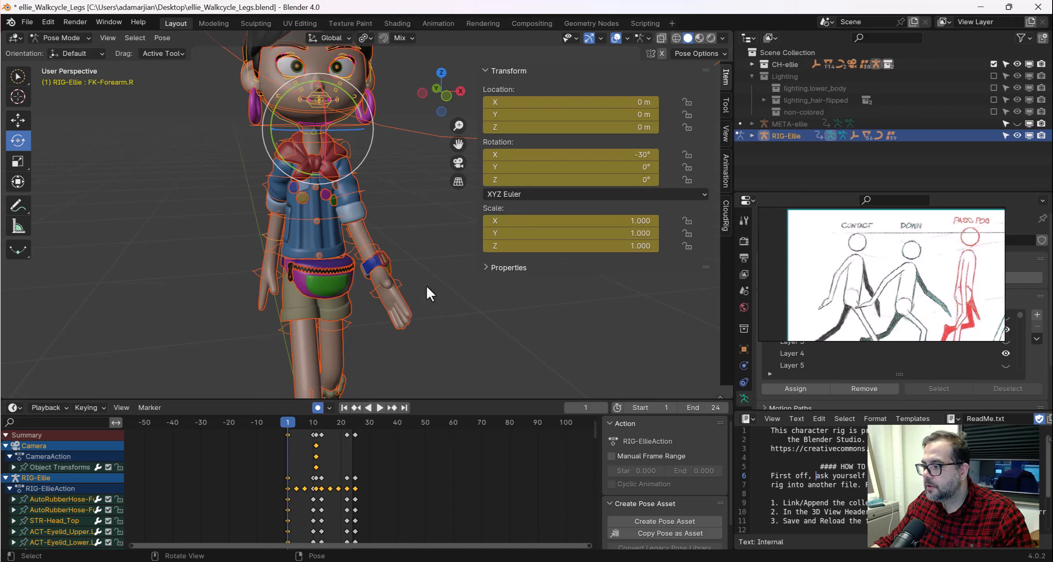
Show the CloudRig FK/IK Switch settings and scrub the early frames to examine how the upper arm values change
left_click(727, 218)
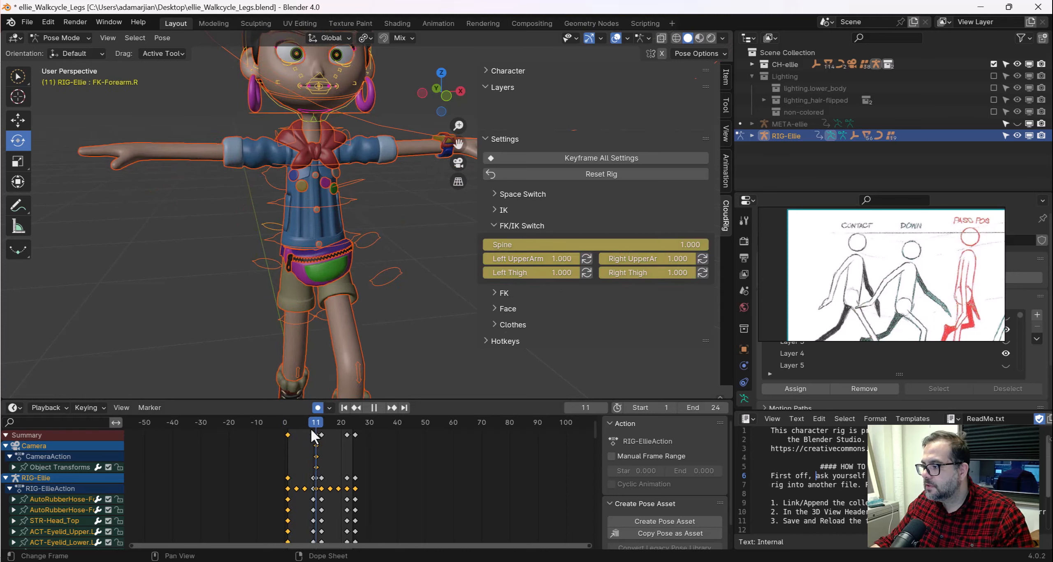
key("Escape")
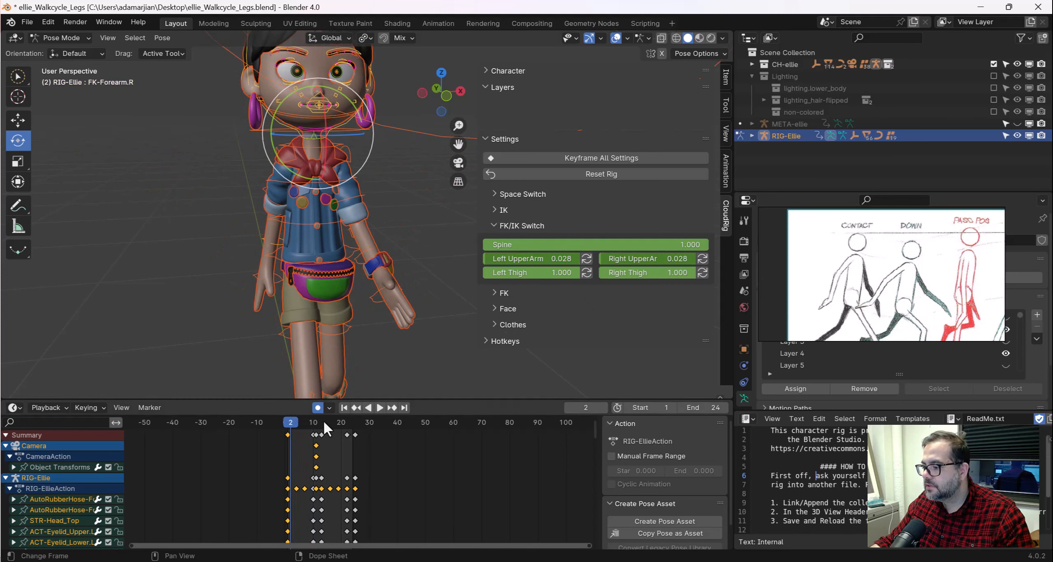
left_click_drag(291, 424, 290, 423)
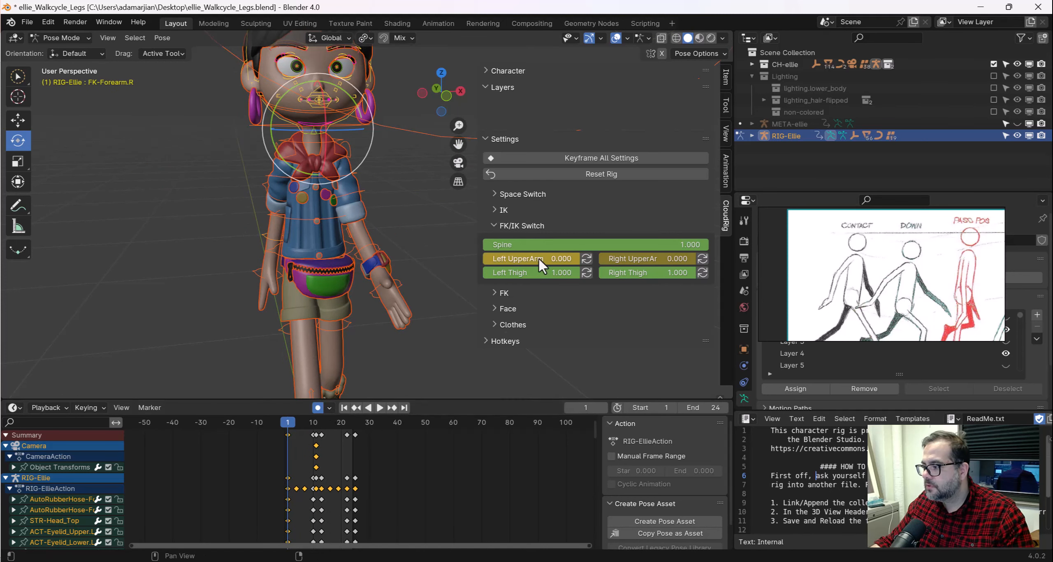
Clear all keyframes from the Left UpperArm and Right UpperArm FK/IK switches and scrub to frame 2 to check them
right_click(538, 257)
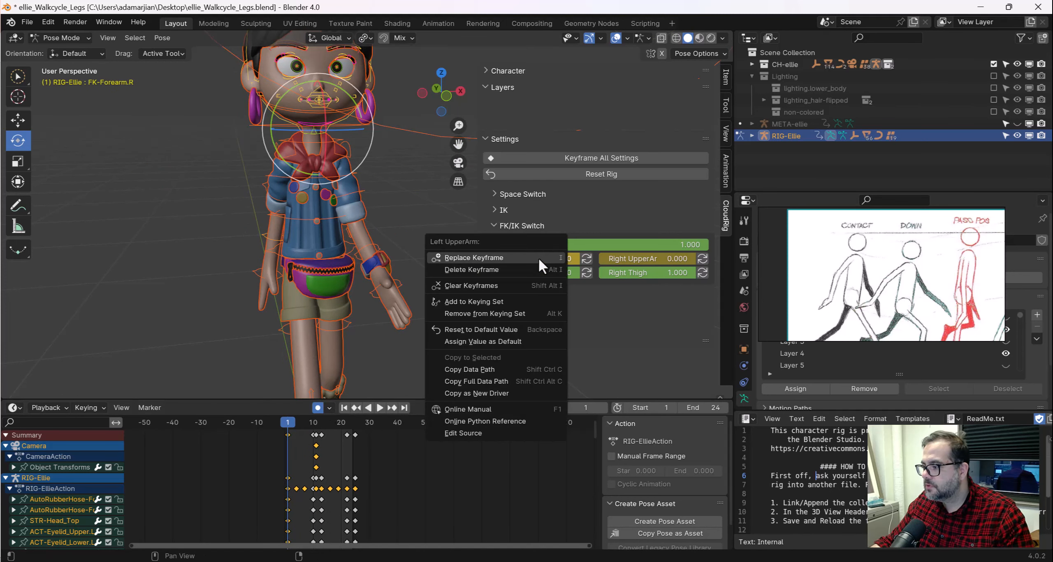
left_click(510, 287)
right_click(625, 256)
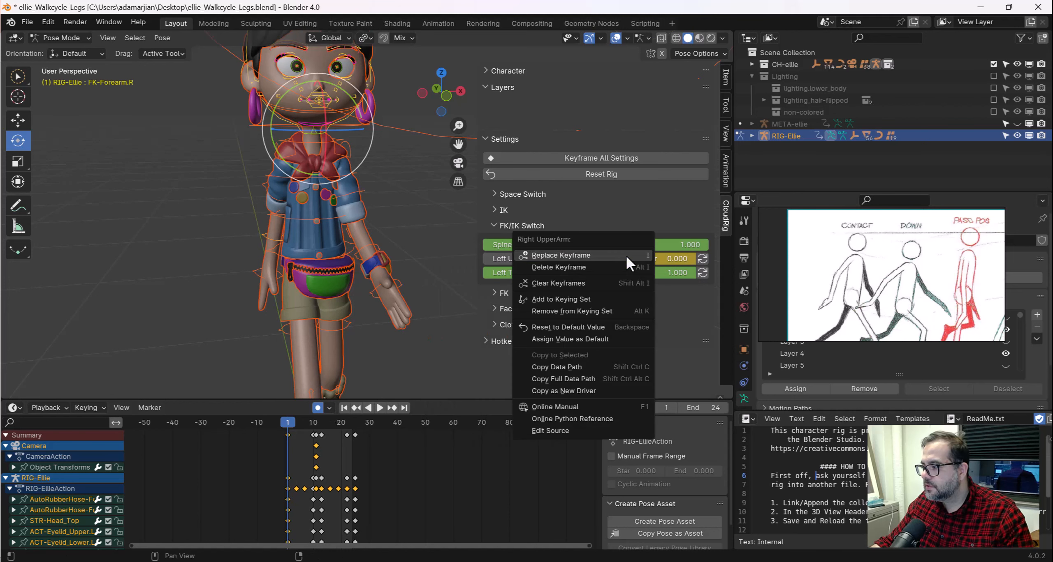
left_click(596, 283)
mouse_move(288, 427)
left_mouse_down()
mouse_move(305, 426)
mouse_move(291, 430)
left_mouse_up()
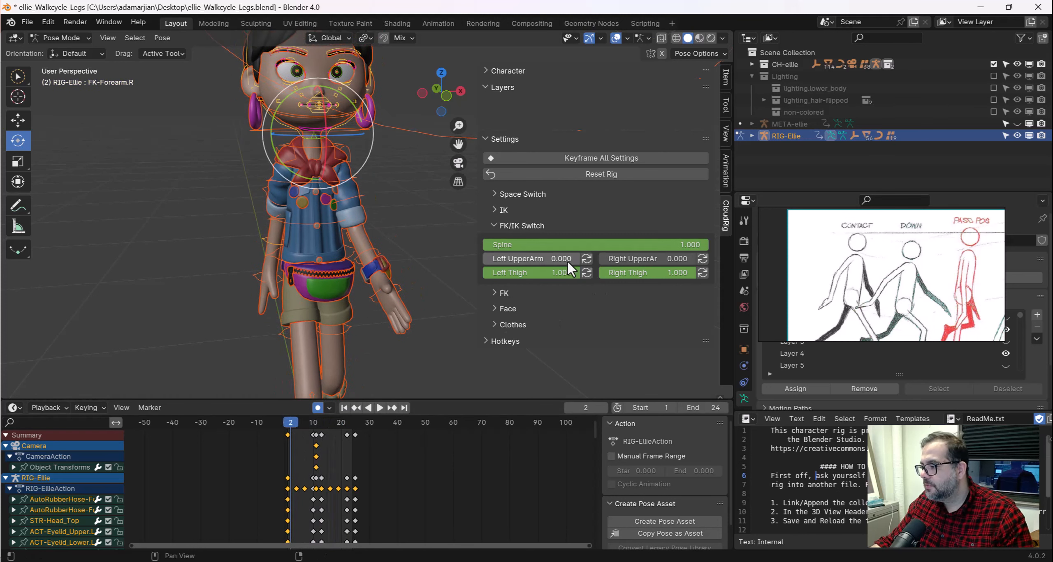
Copy all keyframes of the contact pose at frame 1 and paste them at frame 25
middle_click_drag(341, 337, 361, 307)
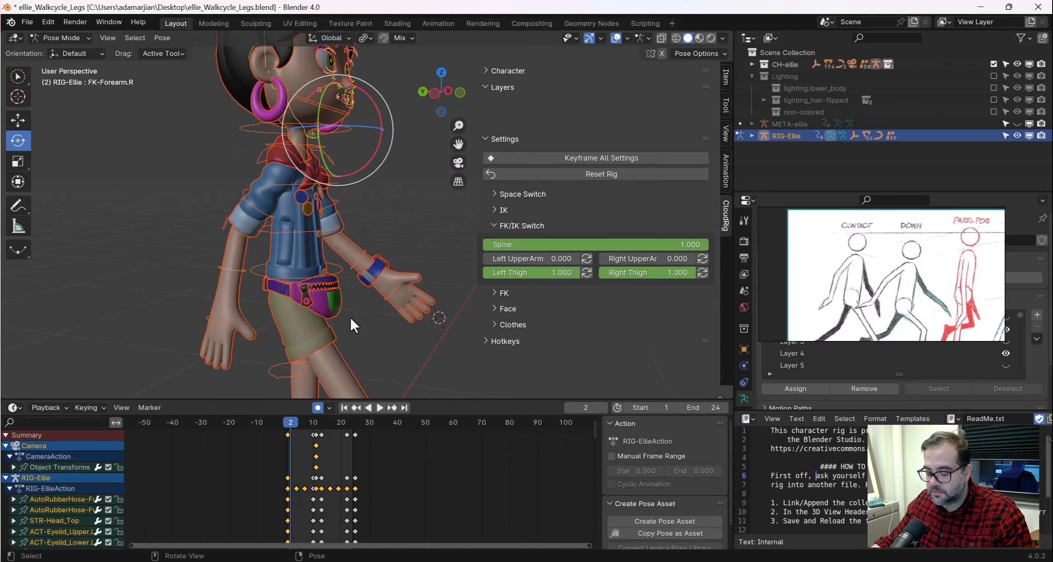
scroll(349, 316, "down", 1)
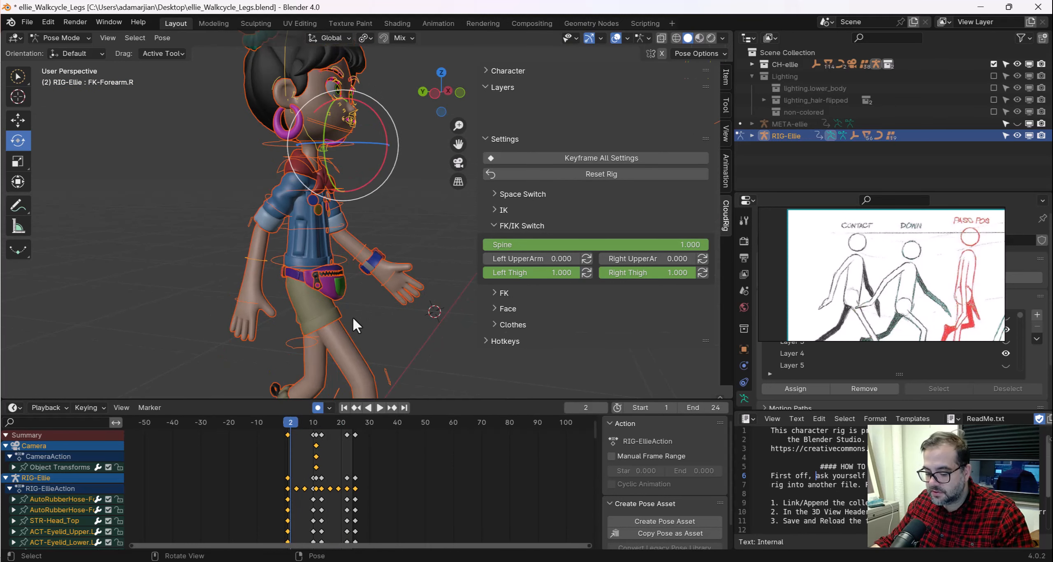
key("space")
left_click(287, 428)
left_click_drag(287, 430, 320, 439)
key("ctrl+v")
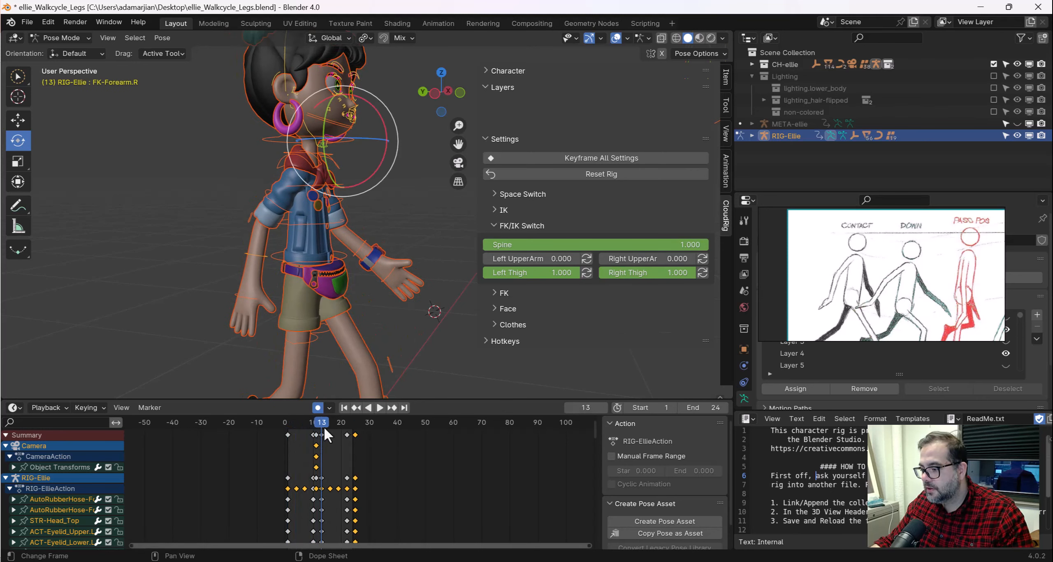
Paste the copied contact pose flipped at frame 13 and play the walk cycle to check the arm swing
right_click(323, 424)
left_click(318, 428)
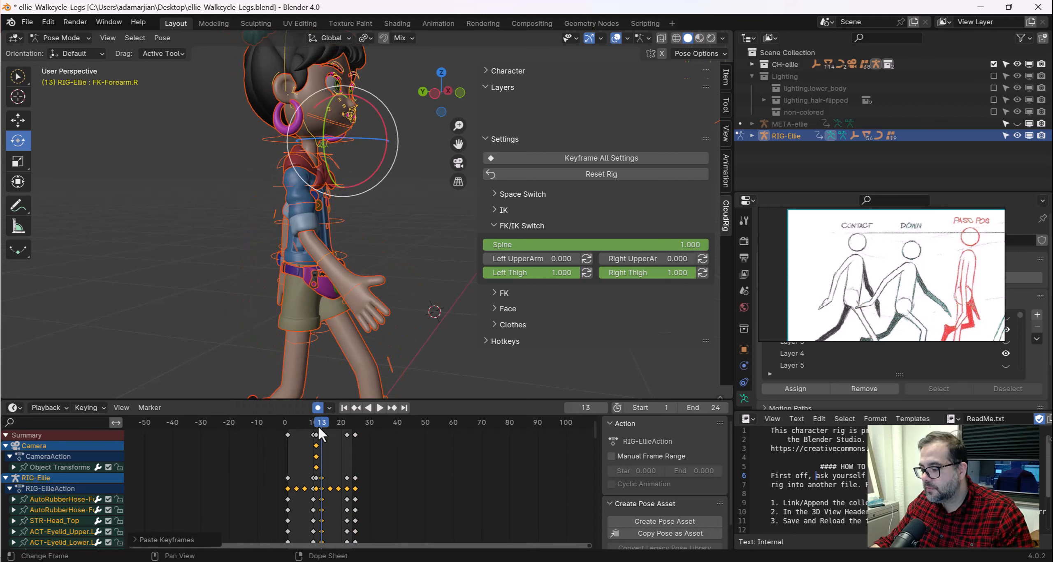
left_click(379, 407)
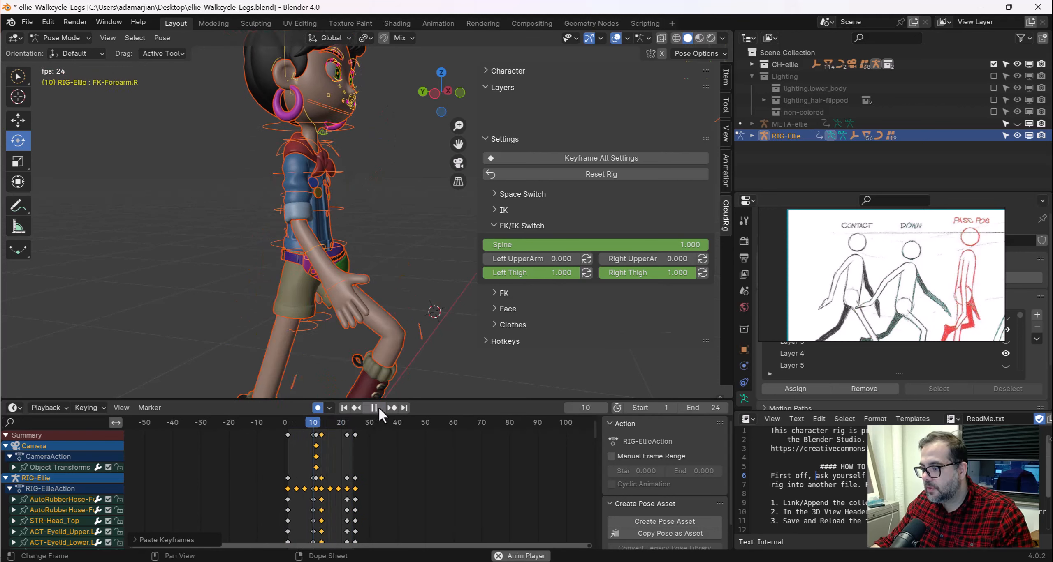
middle_click_drag(374, 252, 337, 251)
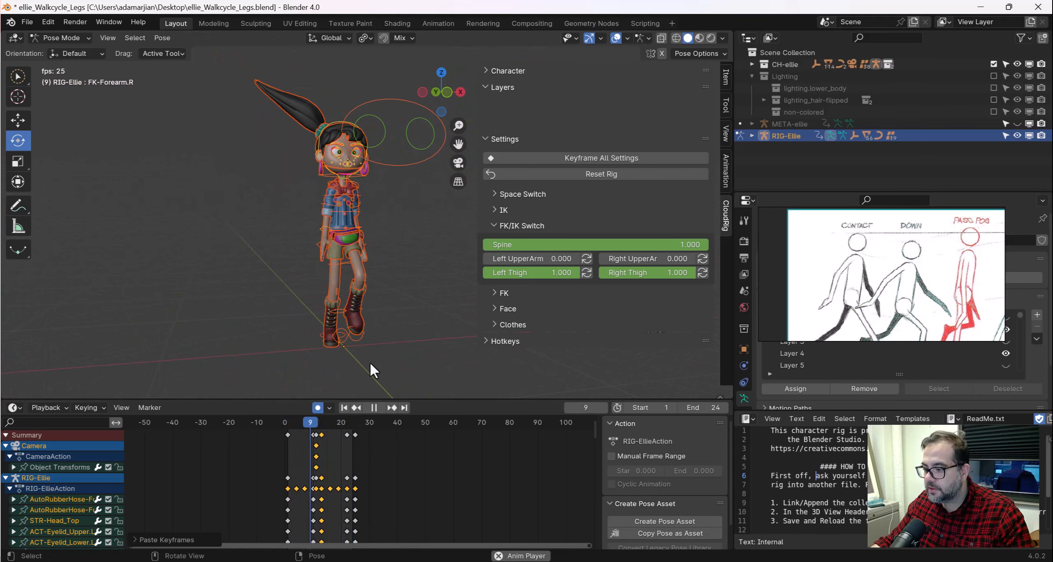
left_click(368, 408)
Rotate the right FK wrist control at frame 1 so the hand tilts backward in side view
left_click(314, 227)
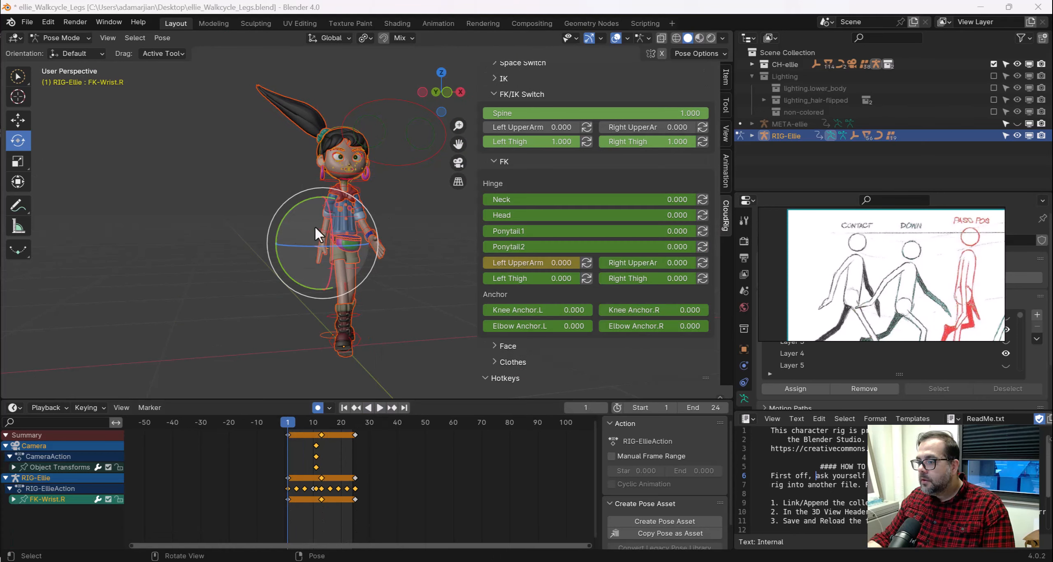
middle_click_drag(315, 227, 369, 231)
scroll(345, 247, "up", 5)
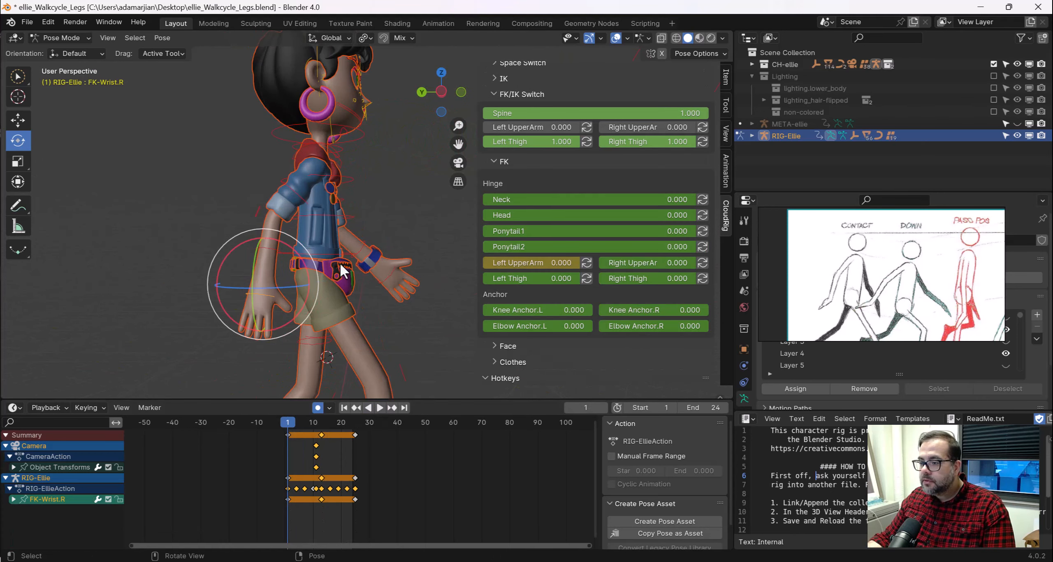
middle_click_drag(329, 264, 338, 237, "shift")
left_click(205, 249)
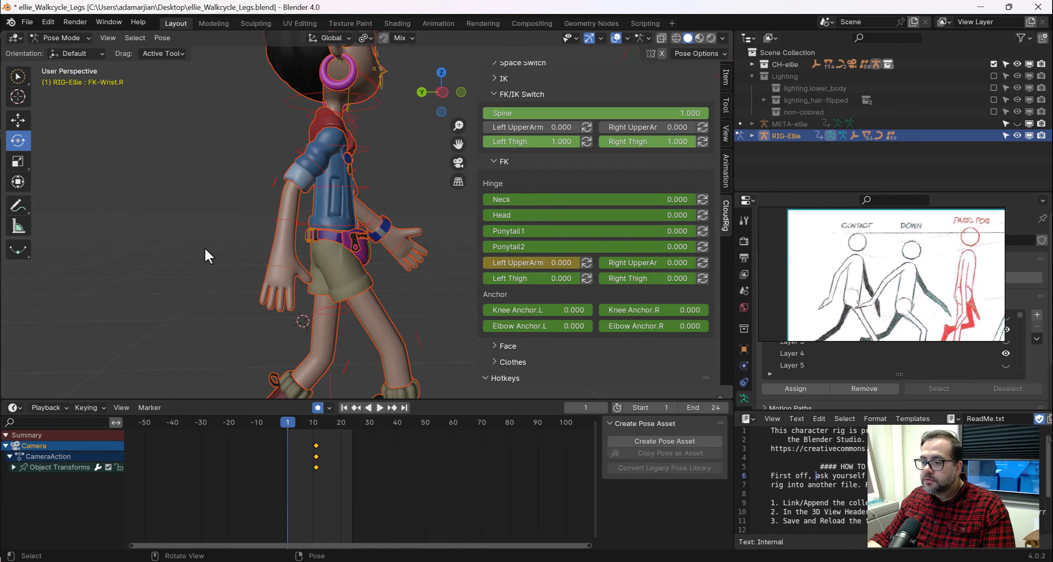
scroll(232, 314, "up", 4)
left_click(203, 326)
middle_click_drag(231, 320, 285, 253)
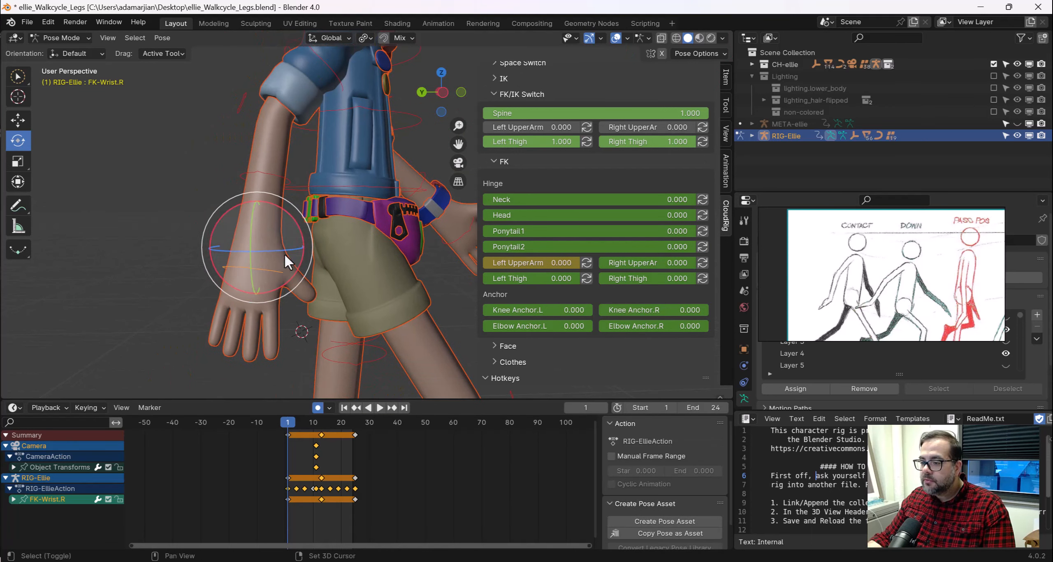
left_click_drag(296, 222, 308, 246)
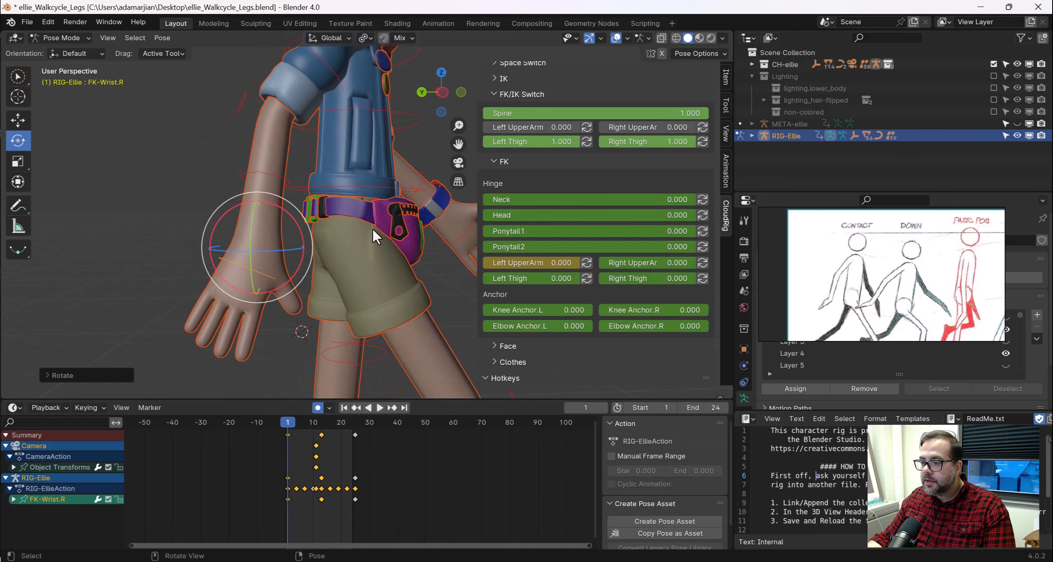
Rotate the left FK wrist control at frame 1 to adjust the tilt of the forward hand
middle_click_drag(372, 228, 312, 247)
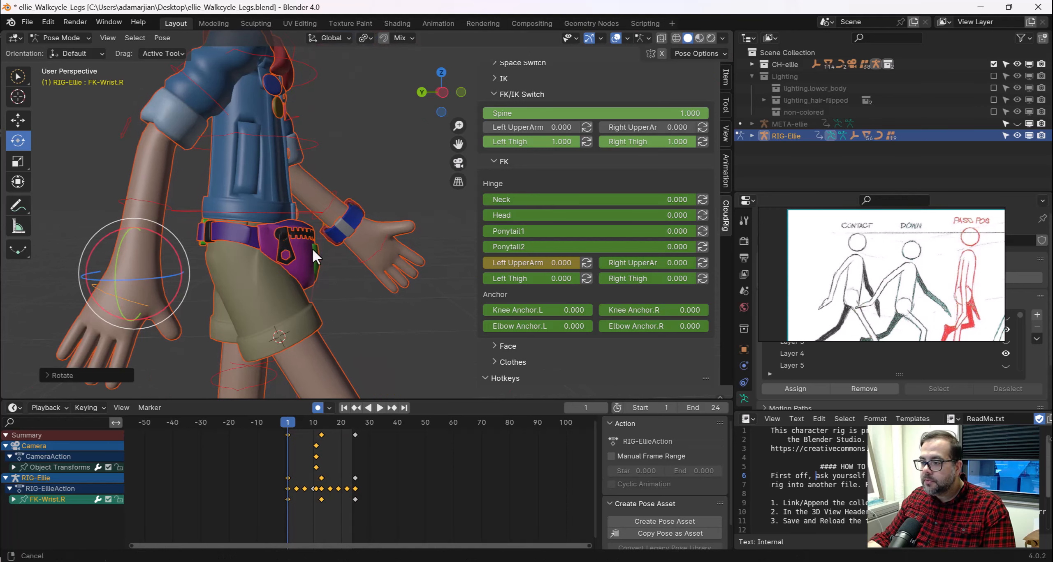
left_click(376, 247)
left_click_drag(333, 197, 317, 225)
middle_click_drag(415, 295, 354, 296)
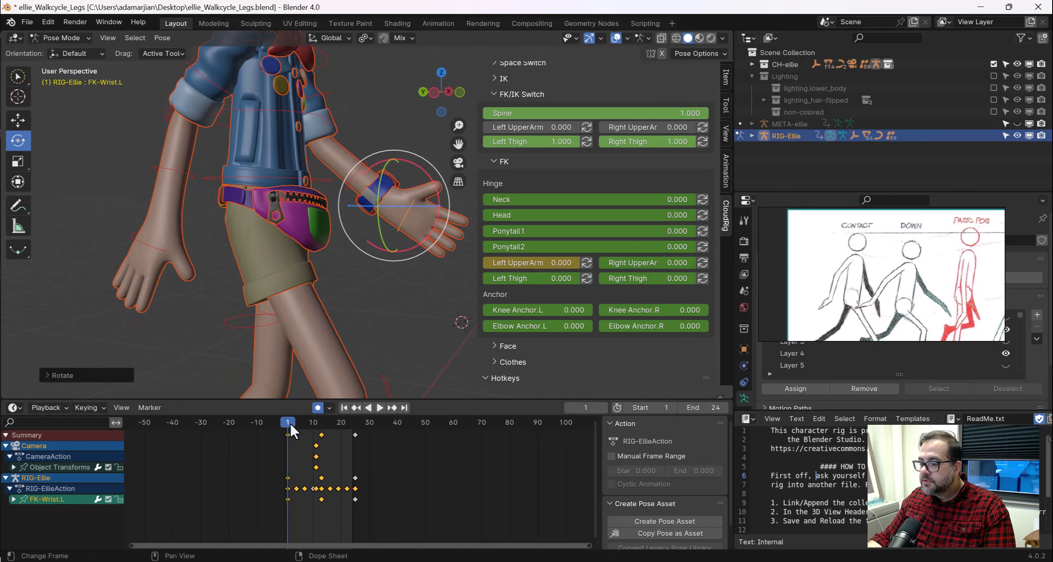
Copy the updated frame 1 keyframes of all controls to frame 25 and briefly play the animation
scroll(278, 304, "down", 4)
key("a")
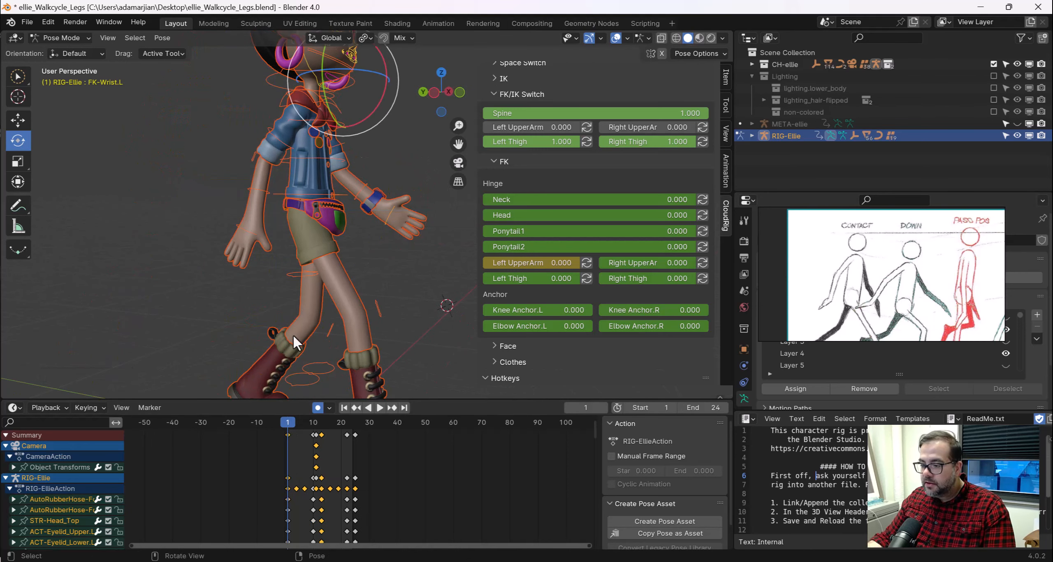
left_click(287, 435)
key("space")
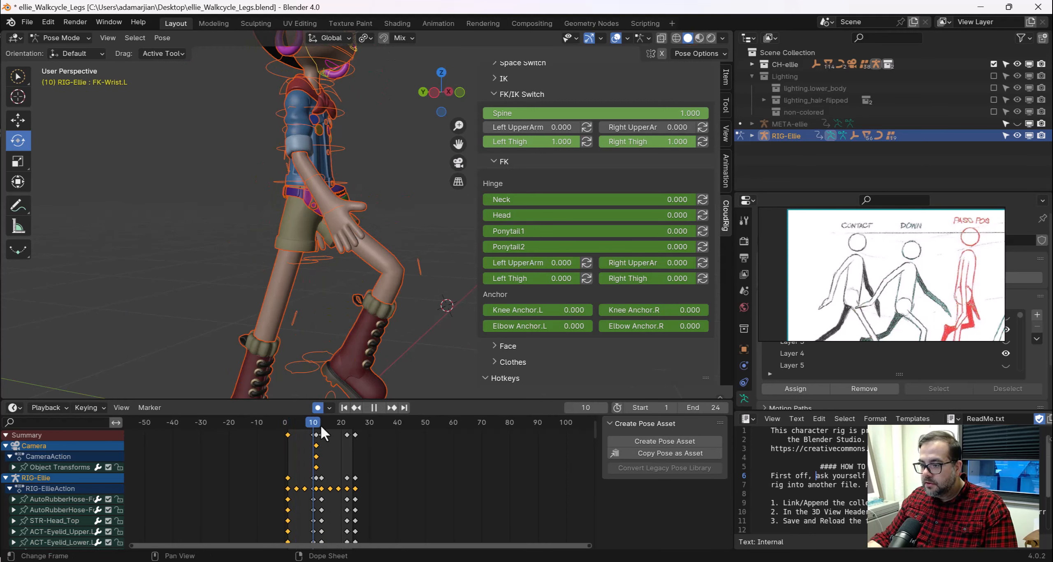
left_click_drag(320, 425, 355, 430)
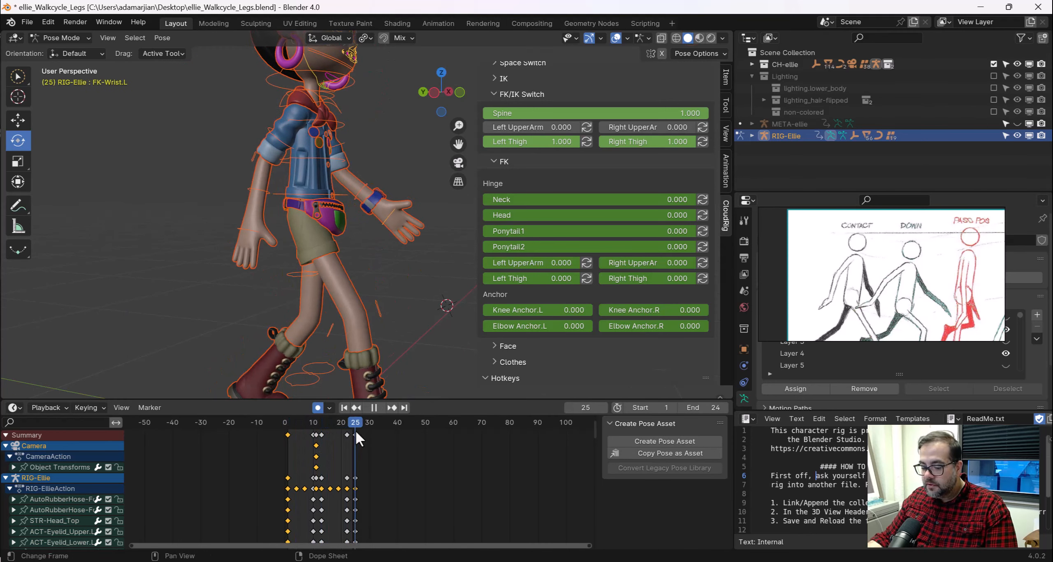
key("ctrl+v")
left_click(379, 406)
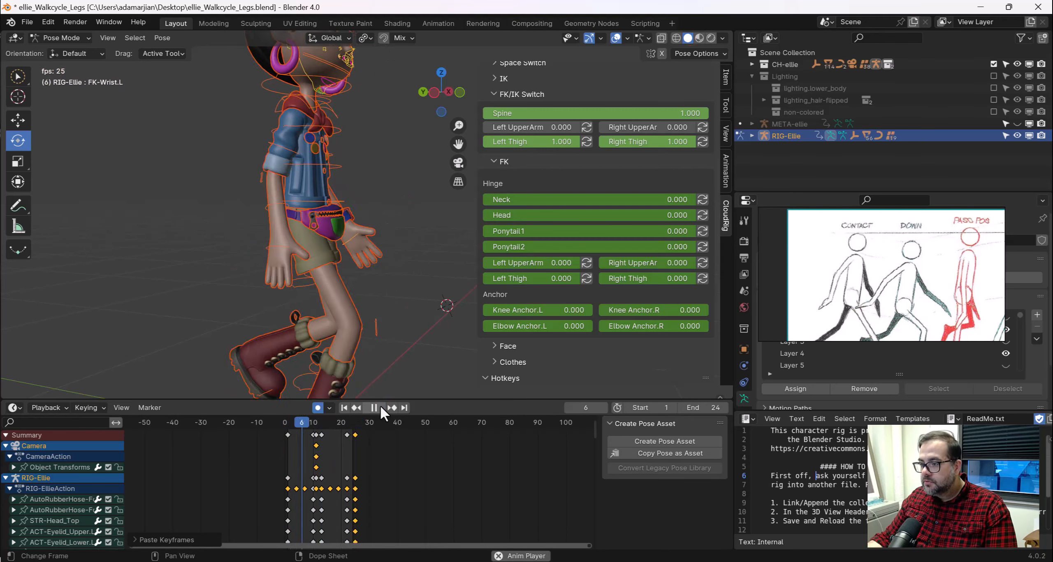
left_click(379, 406)
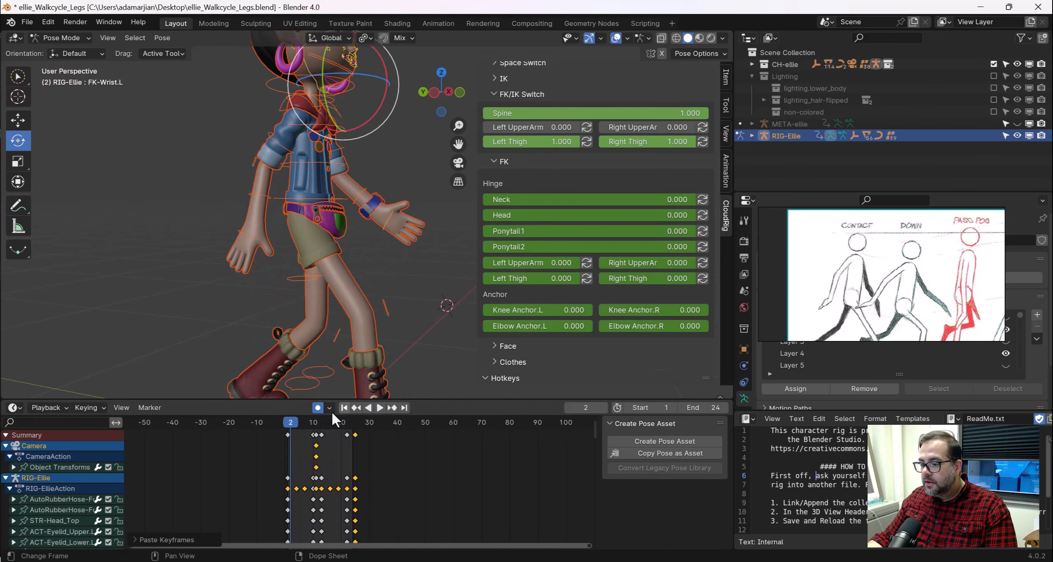
Copy all frame 1 keyframes again and paste them flipped at frame 13
left_click_drag(291, 423, 288, 430)
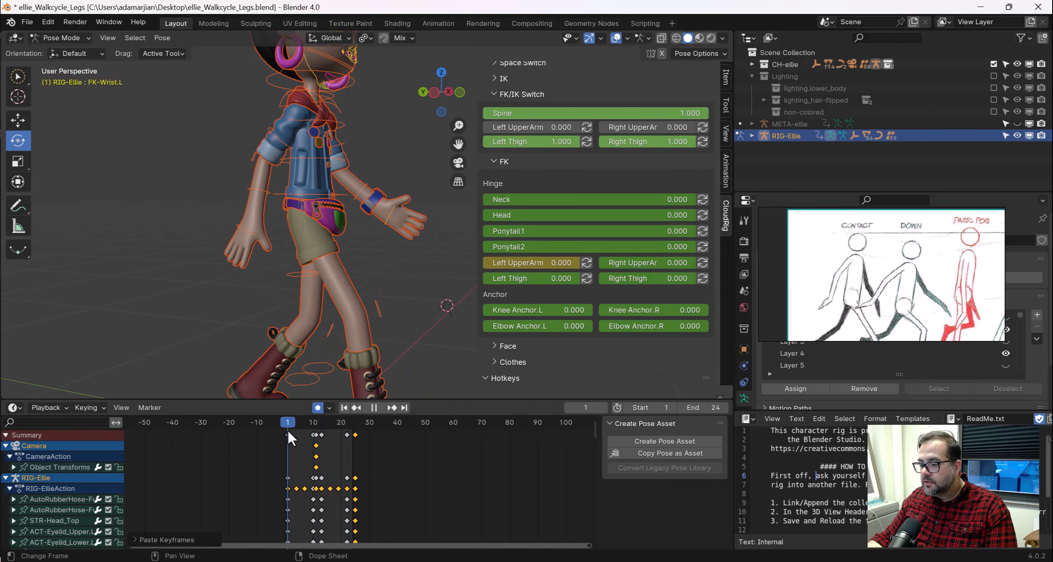
left_click(288, 435)
key("space")
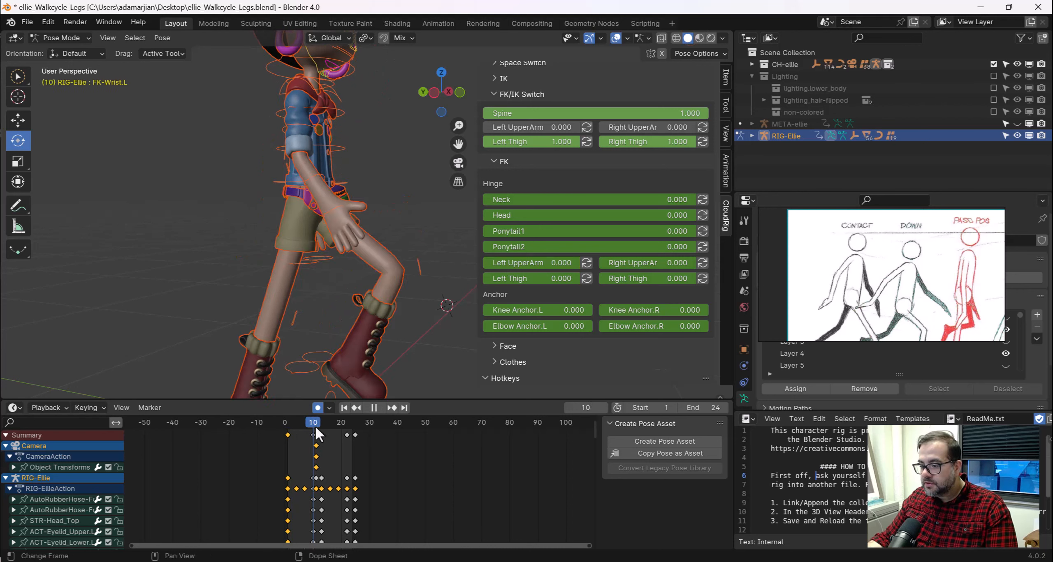
key("space")
right_click(319, 426)
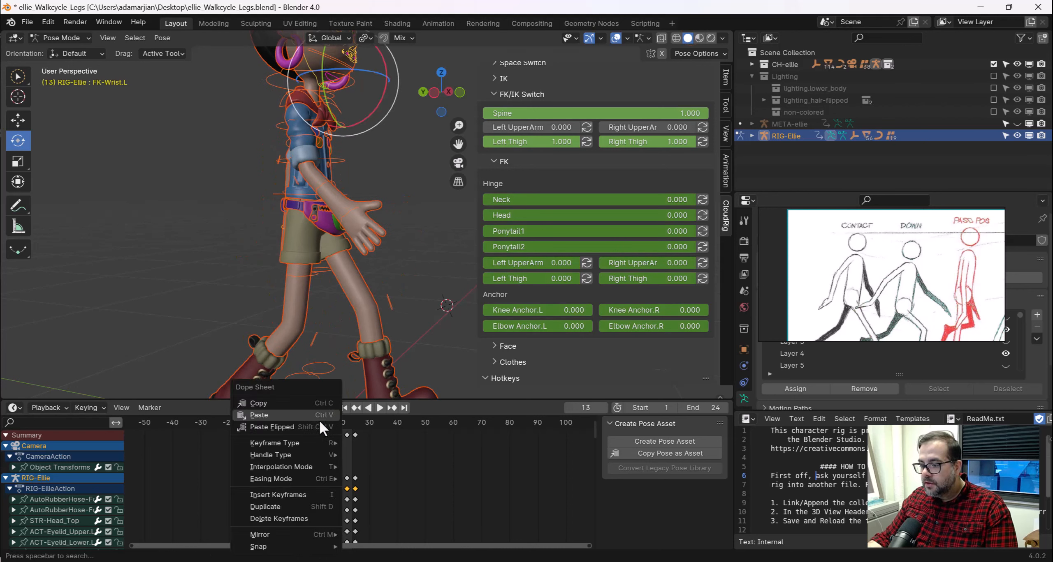
left_click(319, 426)
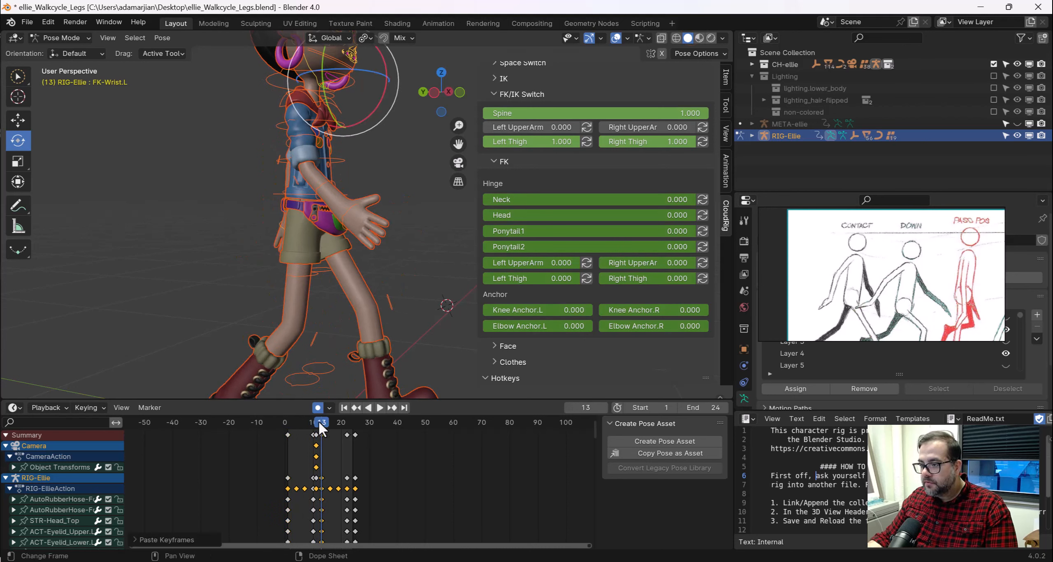
Play and scrub the walk cycle, examining the arm and hand motion from the side and front
left_click(380, 408)
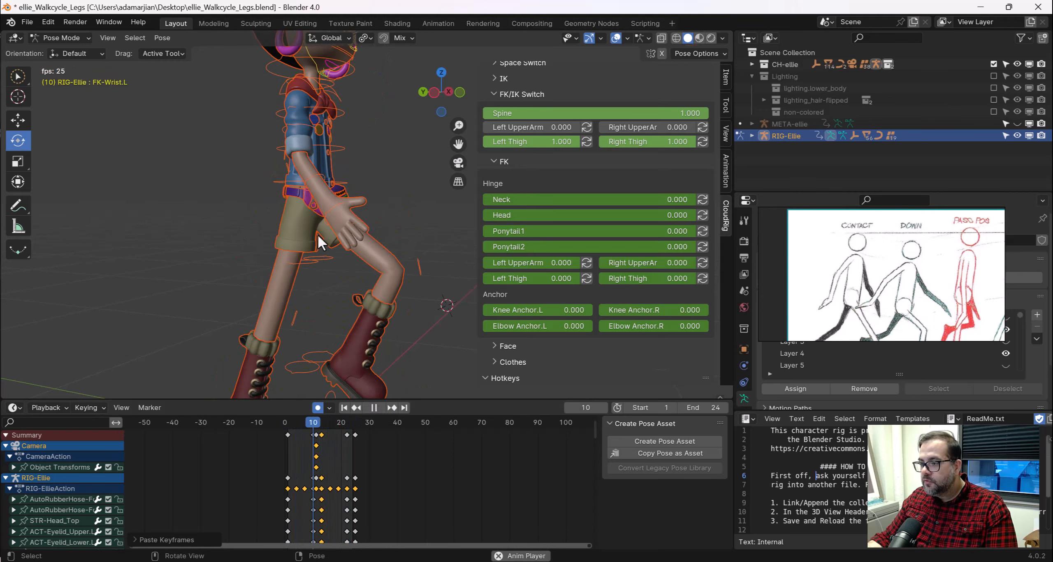
scroll(304, 237, "down", 5)
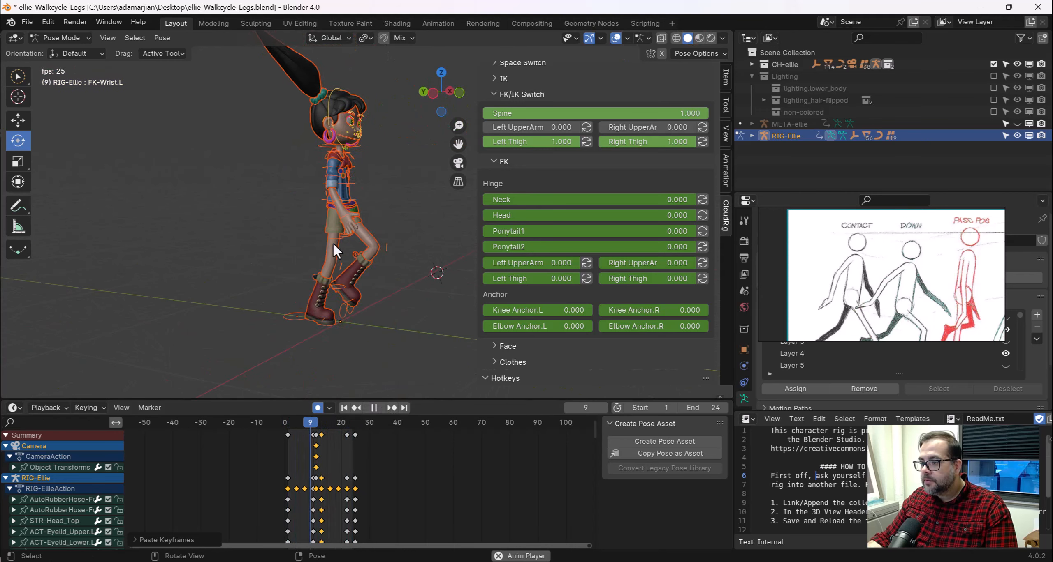
scroll(333, 244, "up", 4)
middle_click_drag(334, 244, 344, 279)
left_click(372, 408)
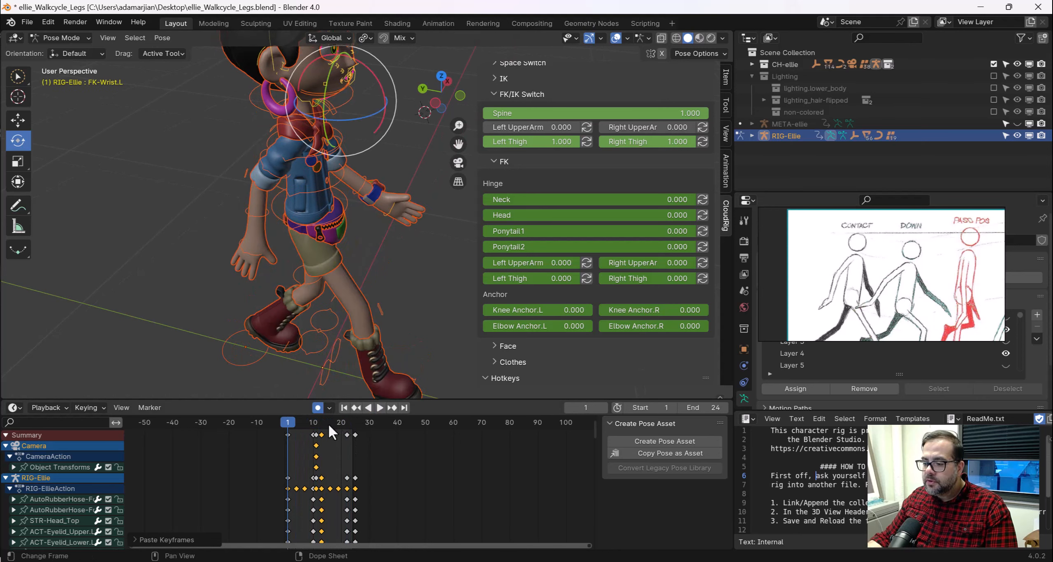
left_click_drag(328, 425, 289, 428)
middle_click_drag(283, 252, 263, 210)
scroll(285, 246, "up", 1)
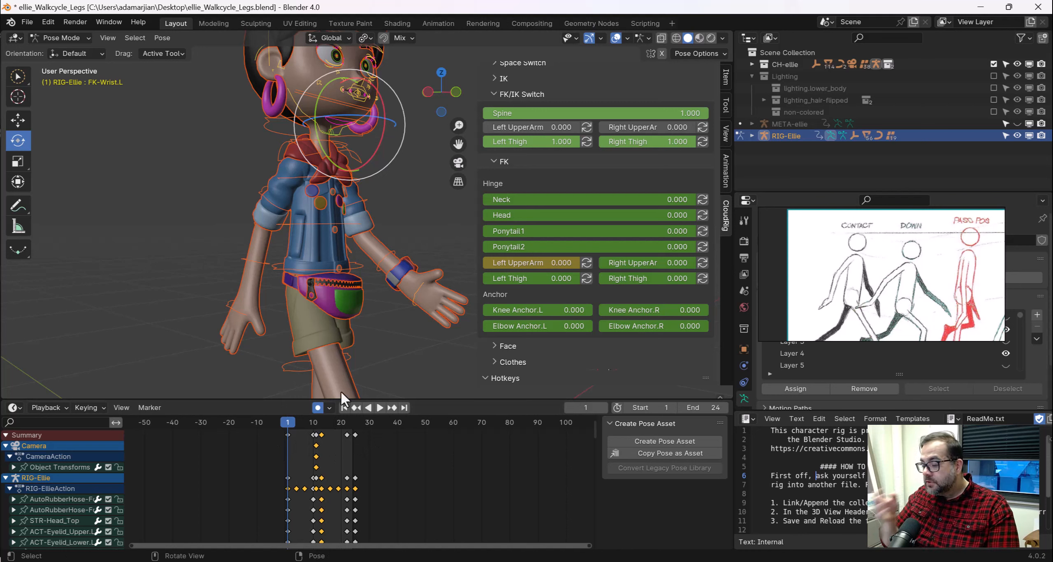
middle_click_drag(246, 287, 292, 231)
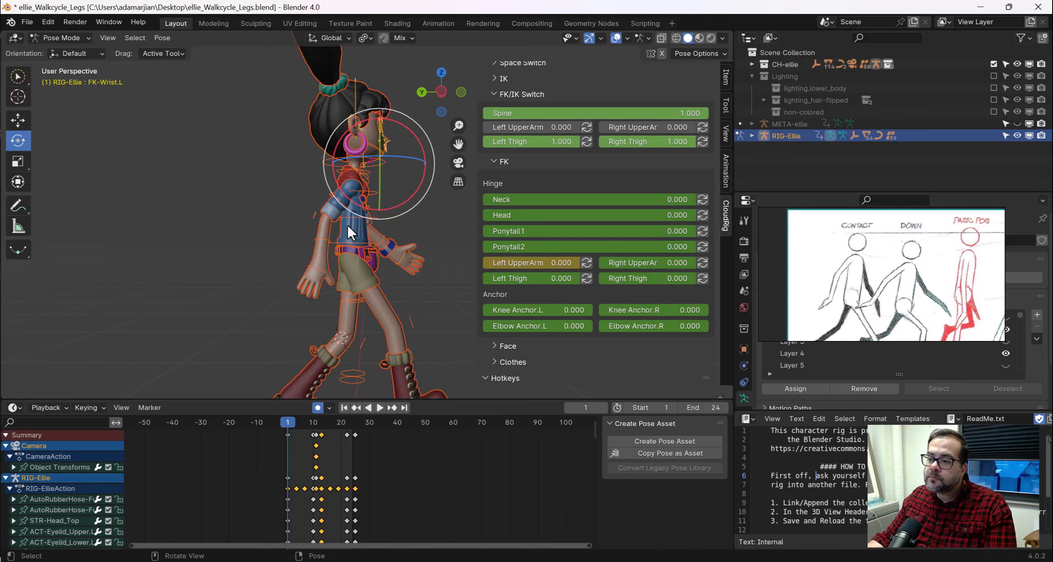
middle_click_drag(347, 224, 325, 231)
middle_click_drag(393, 232, 294, 222)
key("space")
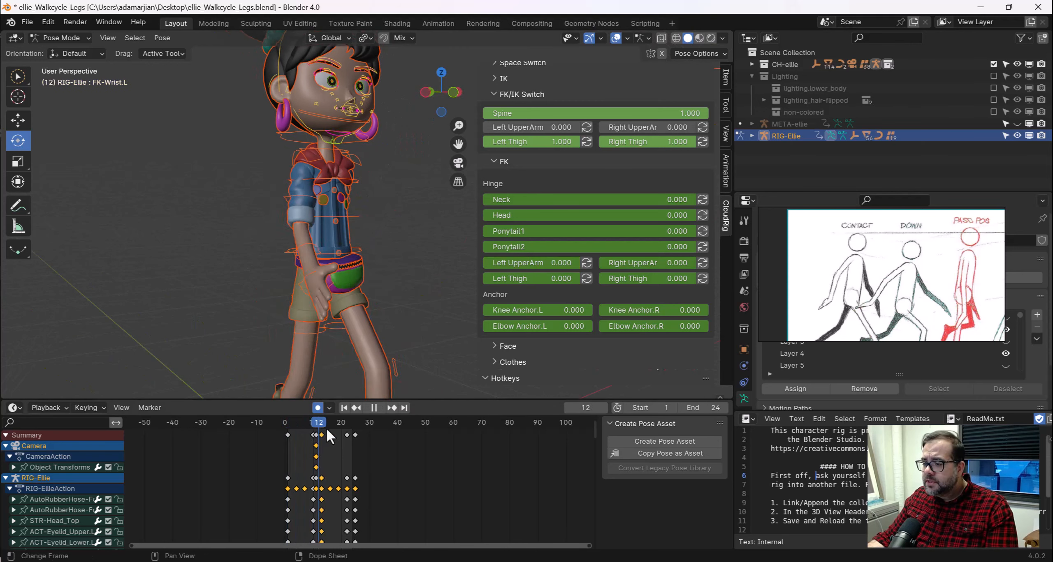
key("Escape")
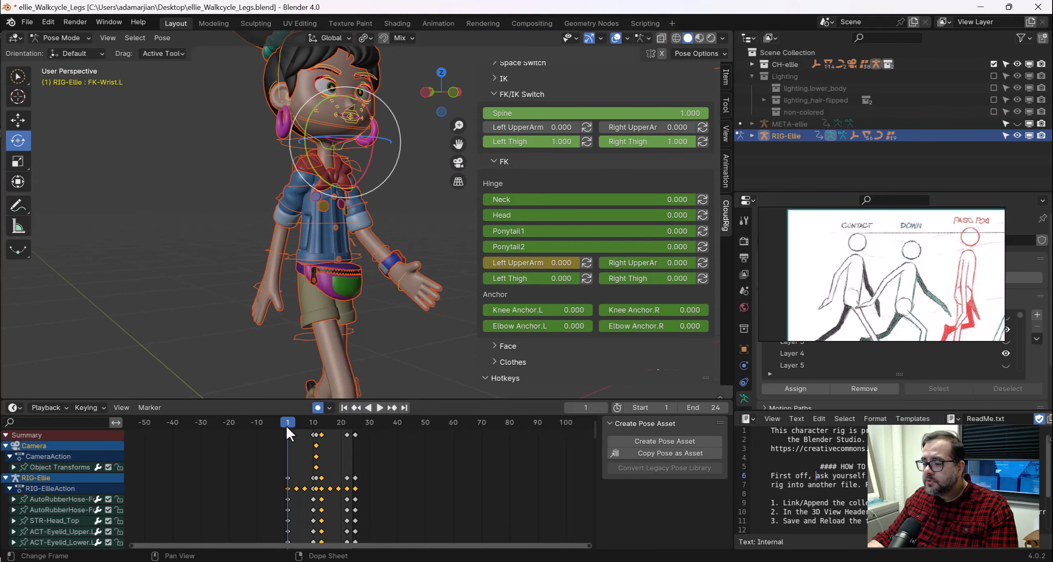
Rotate the right FK shoulder control at frame 1 and play the animation to check the shoulder from the front
left_click(287, 435)
middle_click_drag(308, 168, 374, 160)
scroll(370, 156, "up", 4)
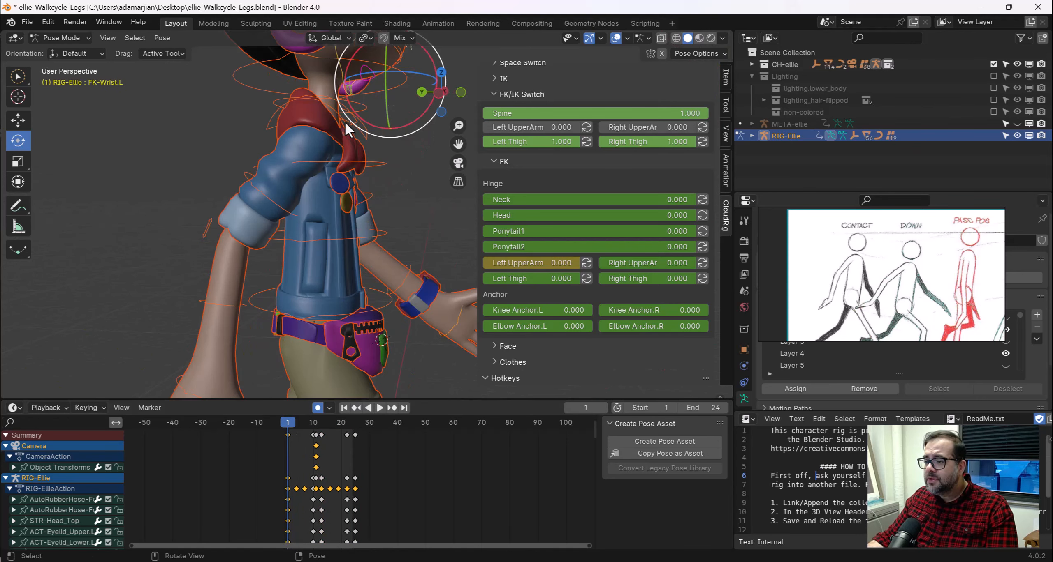
middle_click_drag(344, 121, 234, 156, "shift")
left_click(255, 182)
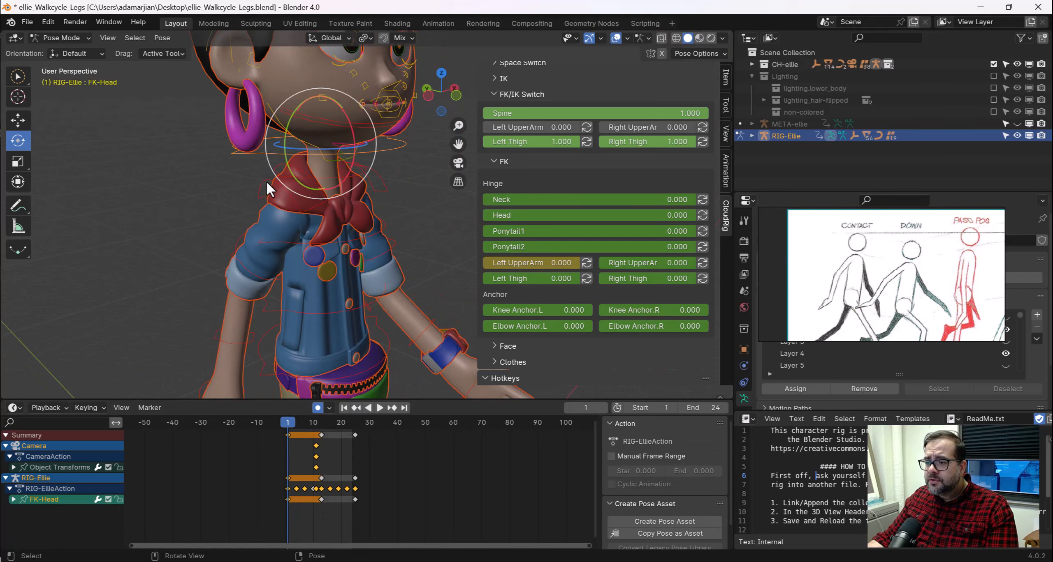
left_click(269, 209, "alt")
left_click(252, 212)
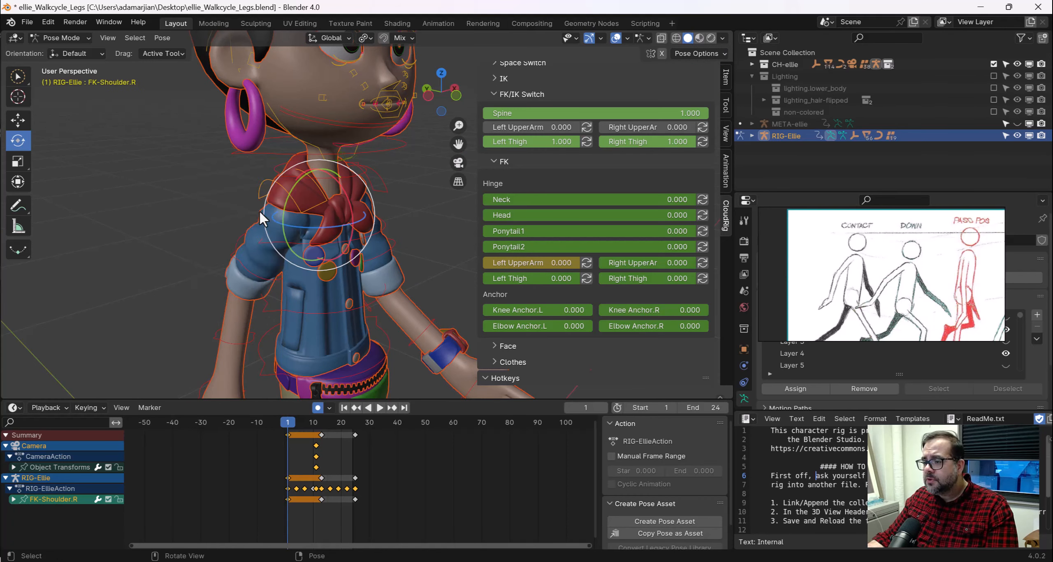
left_click_drag(320, 225, 291, 197)
key("space")
middle_click_drag(397, 209, 352, 213)
key("space")
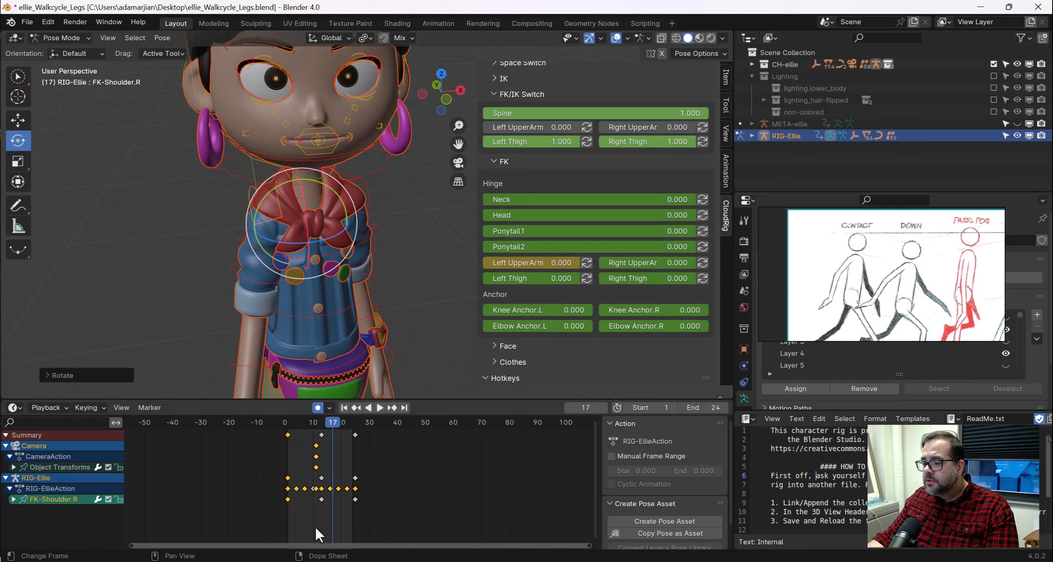
Return to frame 1 and rotate the left FK shoulder control to adjust the contact pose
left_click_drag(300, 421, 288, 421)
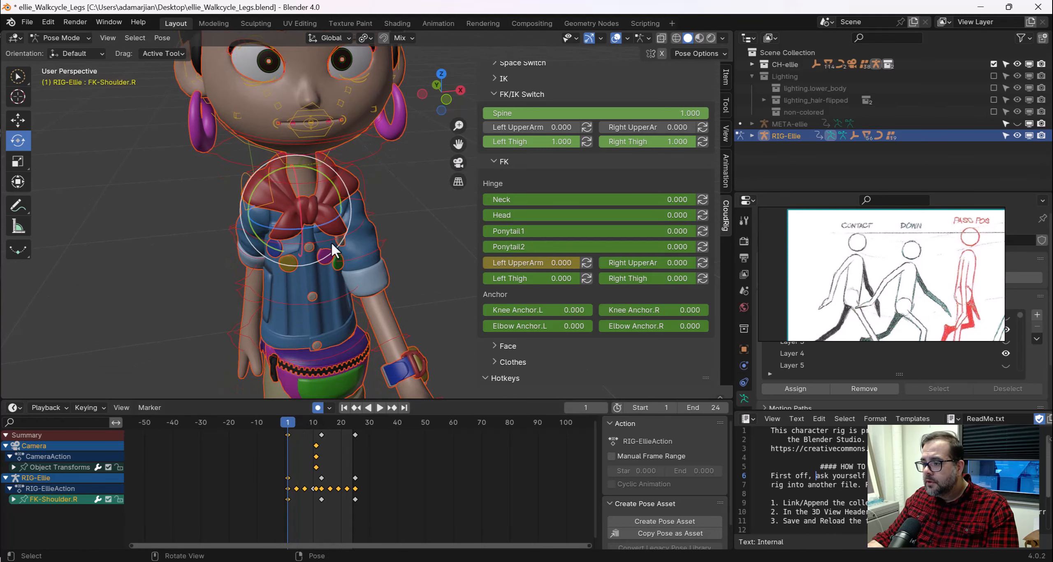
left_click(362, 183)
left_click_drag(348, 218, 348, 225)
scroll(357, 258, "down", 3)
middle_click_drag(357, 257, 336, 209)
scroll(366, 265, "down", 4)
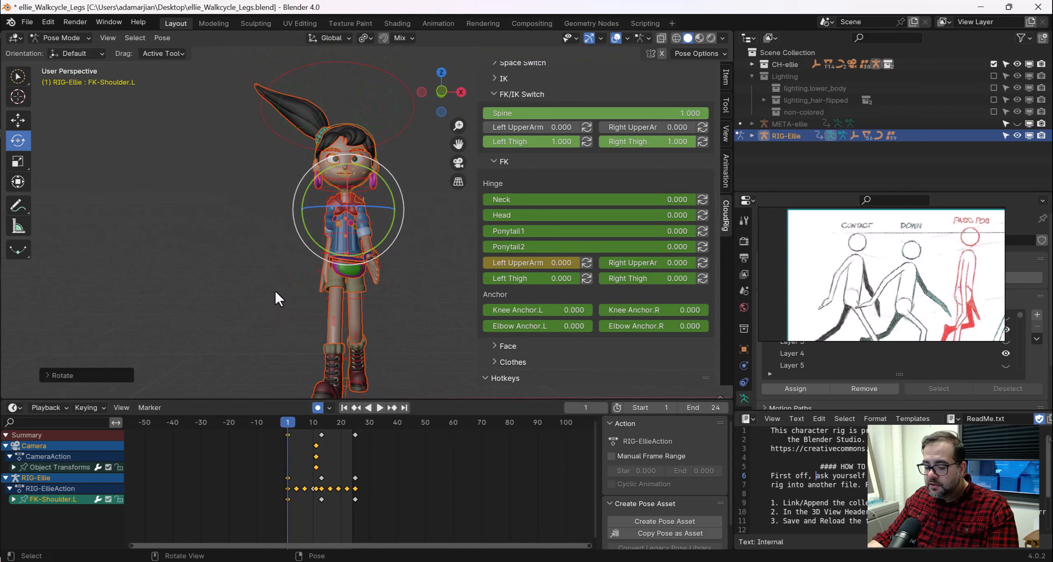
Select all rig controls, copy the frame 1 keyframes and paste them at frame 25
key("a")
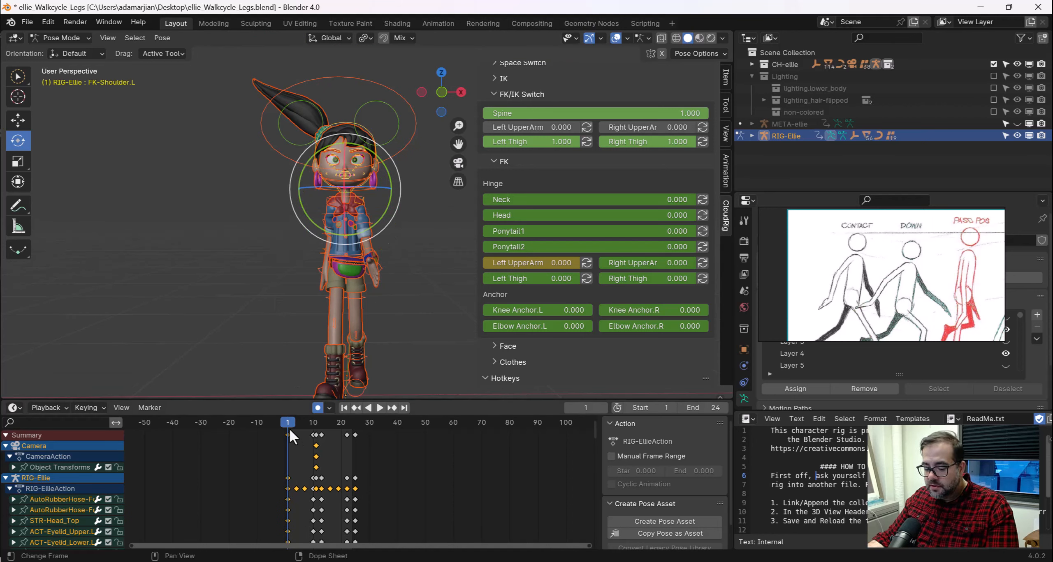
key("space")
key("space")
left_click_drag(354, 426, 356, 427)
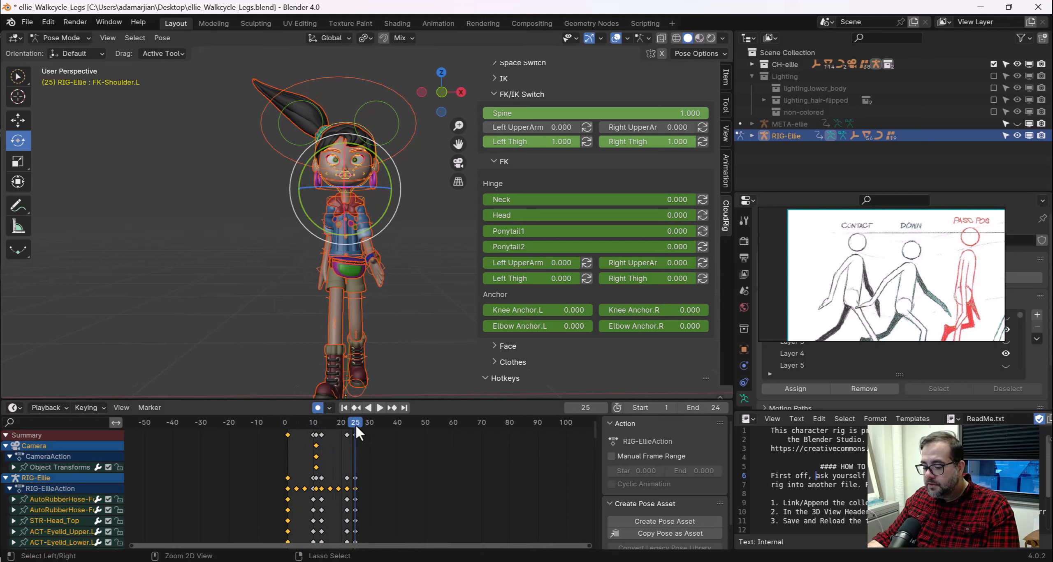
key("ctrl+v")
Paste the copied contact pose keyframes flipped at frame 13
key("space")
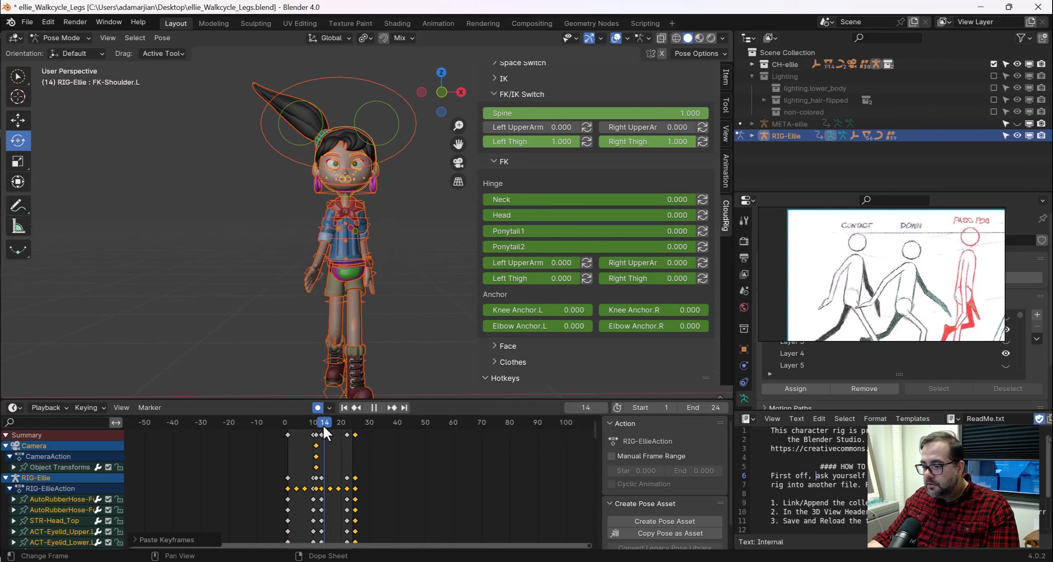
key("space")
right_click(321, 424)
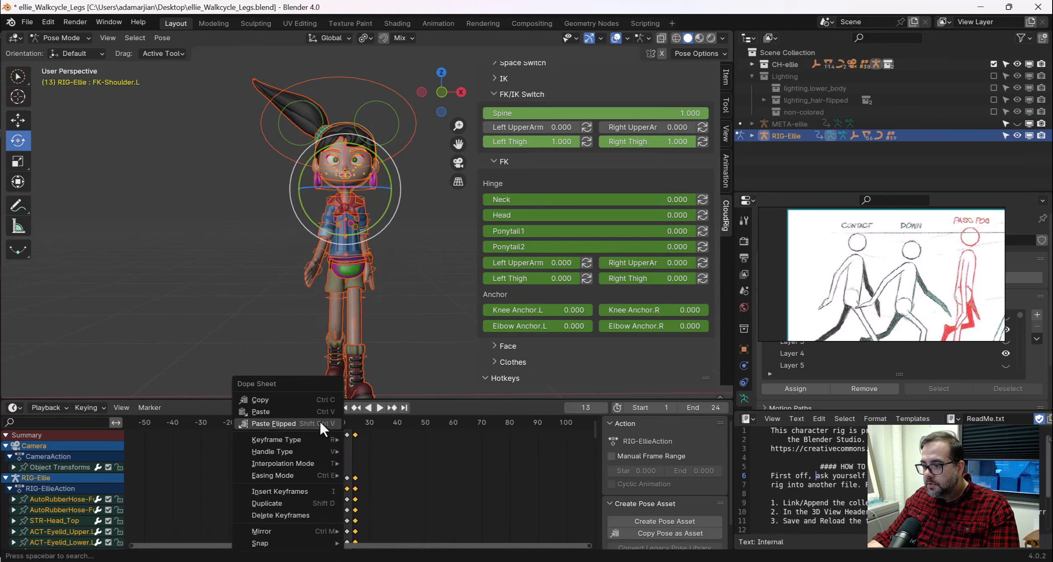
left_click(319, 422)
Play and scrub the walk cycle from the front, examining the shoulders and torso around the frame 7 passing position
middle_click_drag(320, 398, 317, 489, "ctrl")
key("space")
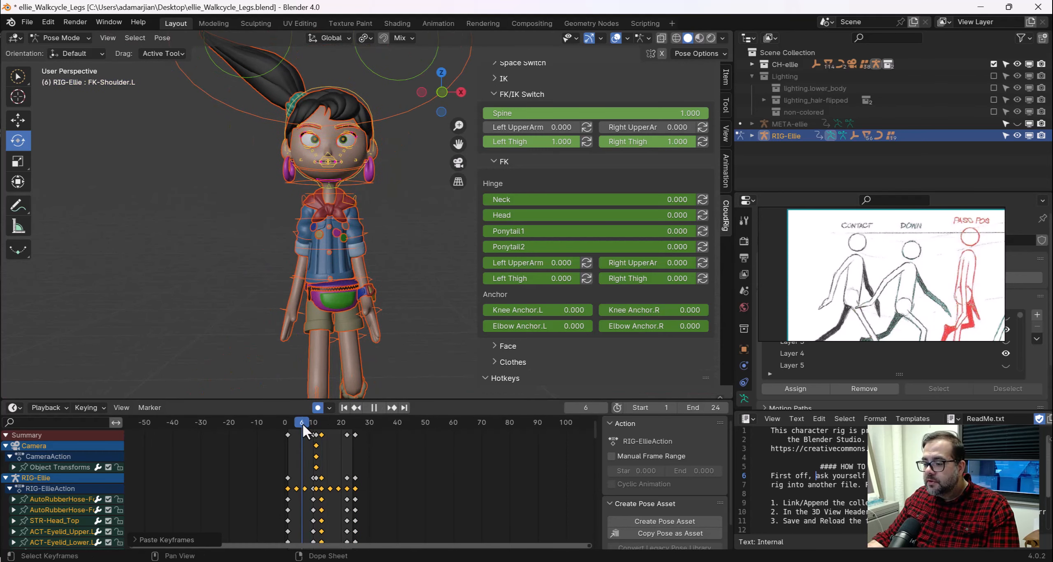
key("space")
middle_click_drag(334, 348, 352, 261, "ctrl")
scroll(347, 283, "up", 1)
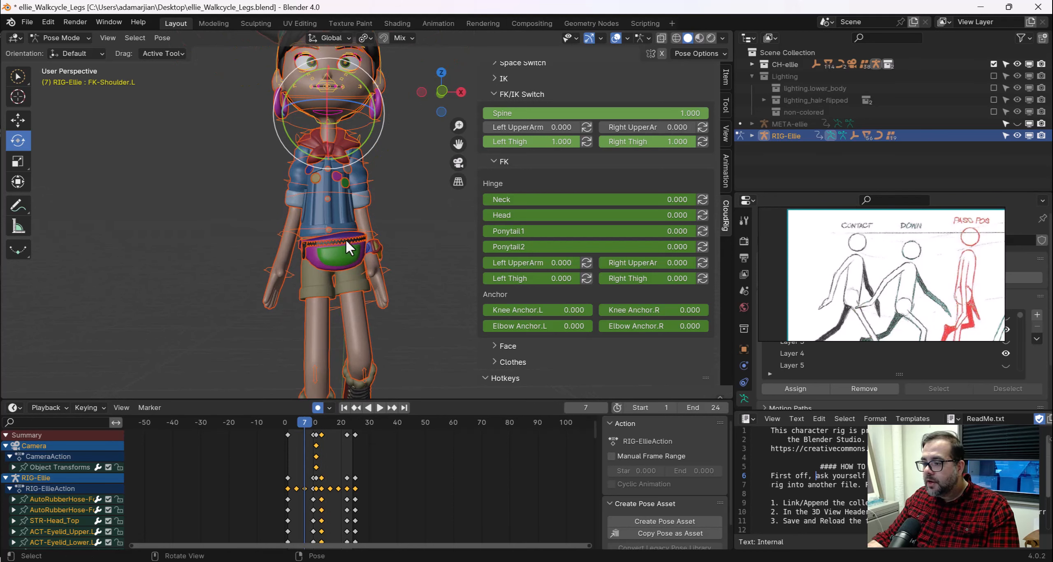
scroll(348, 287, "down", 4)
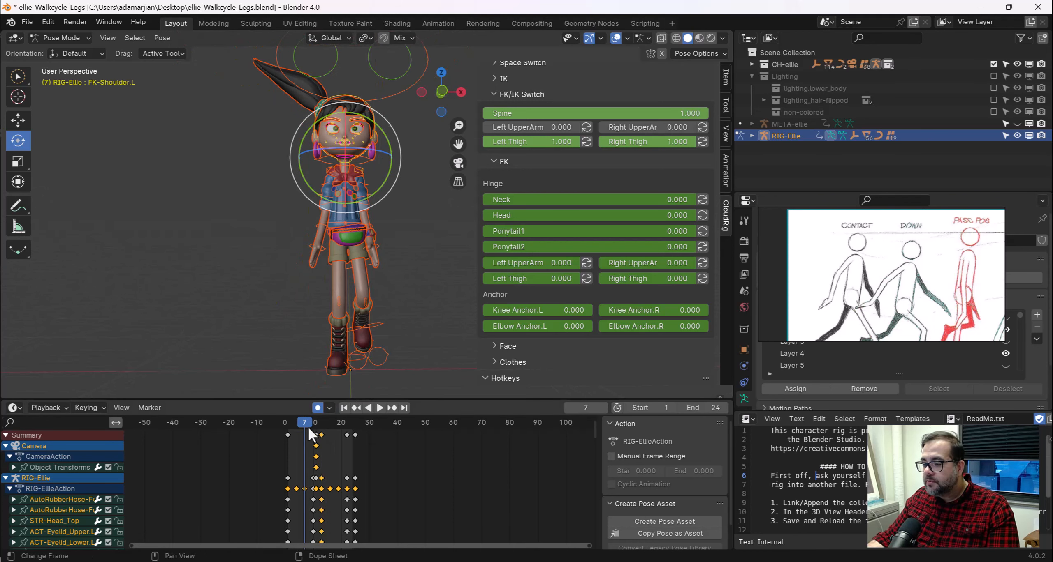
key("space")
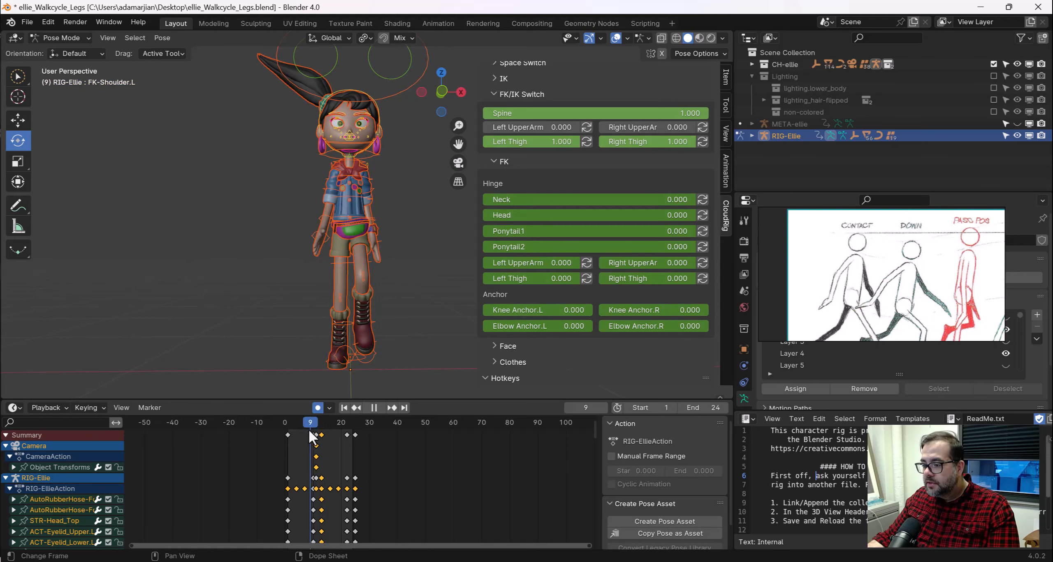
key("Escape")
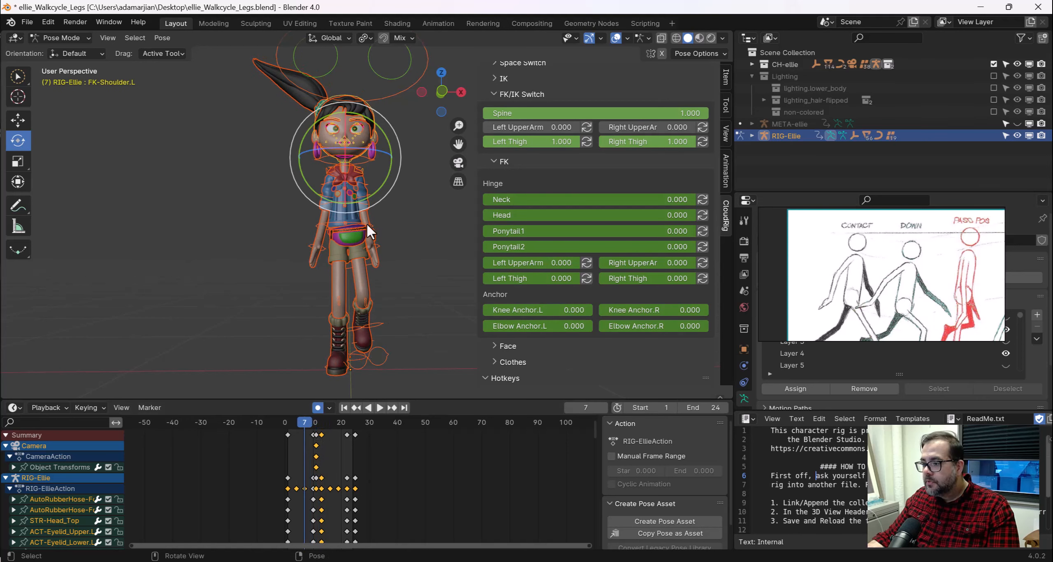
Examine the shoulder tilt in the front-view passing position drawings on the reference sheet
scroll(366, 224, "up", 2)
scroll(815, 287, "down", 4)
middle_click_drag(903, 282, 896, 251)
scroll(899, 257, "up", 6)
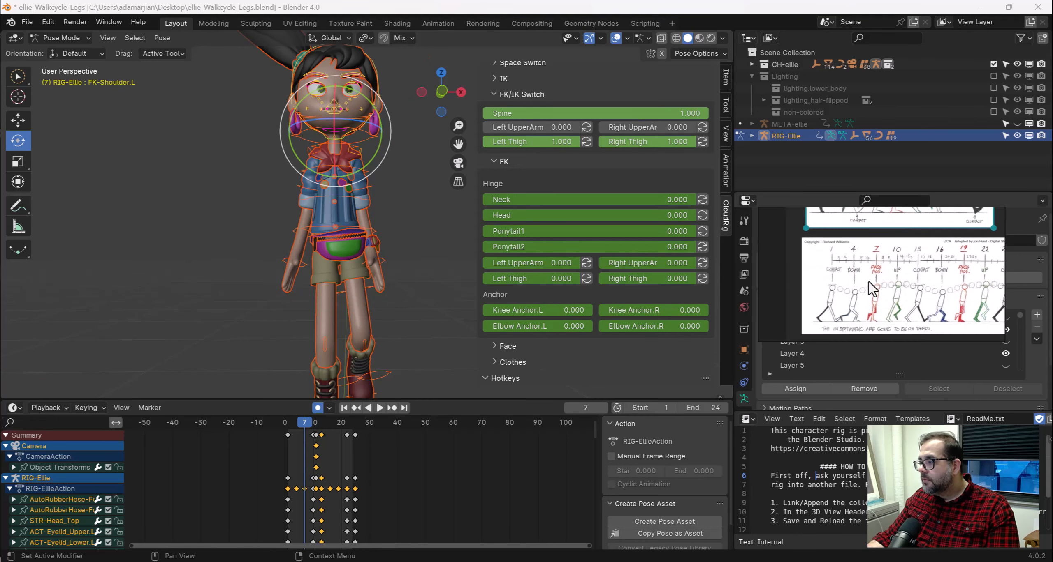
scroll(899, 244, "down", 5)
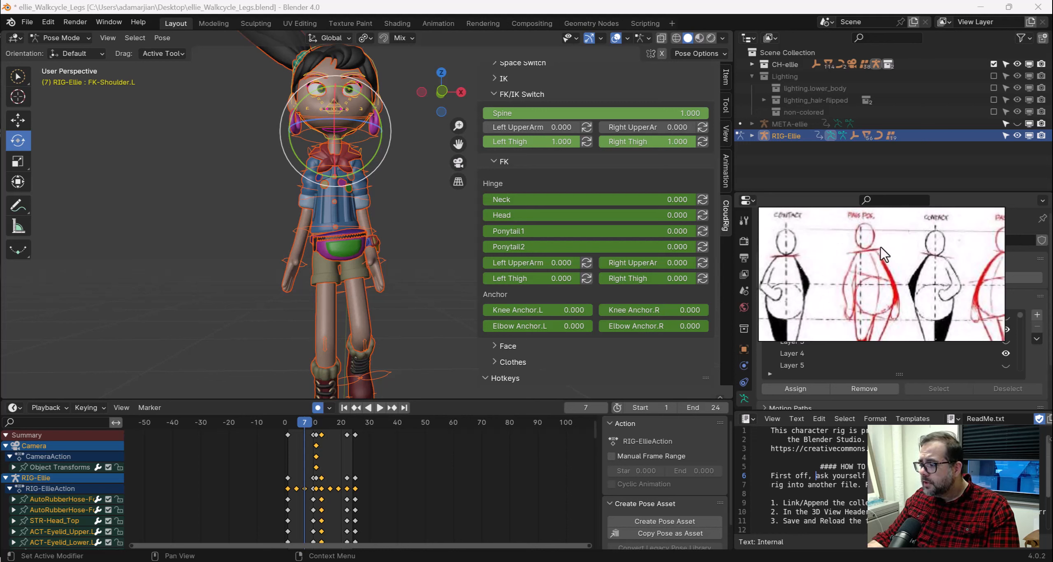
scroll(418, 174, "up", 2)
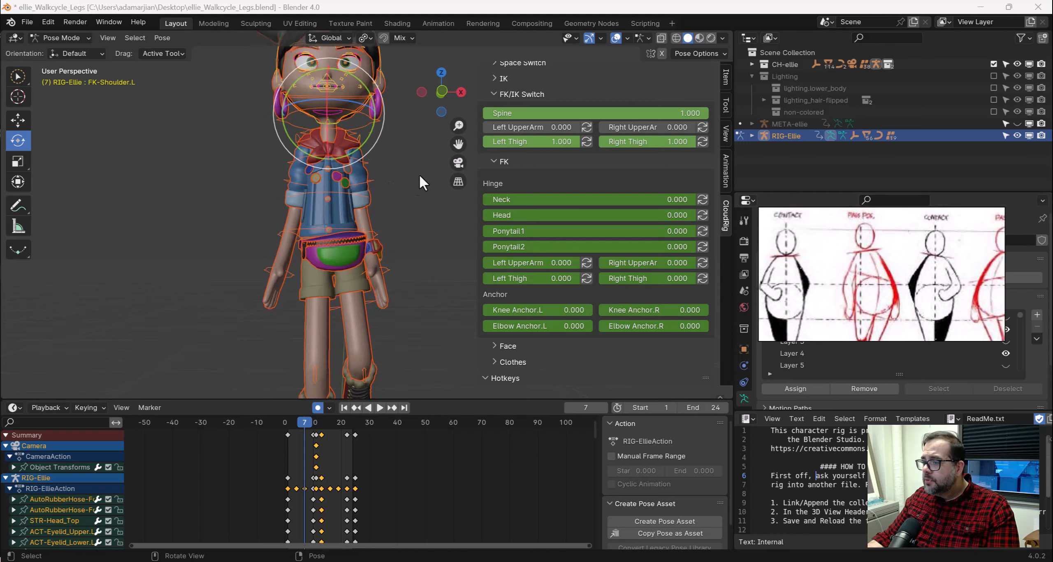
Try rotating the FK chest control at frame 7 and undo the rotation
scroll(357, 167, "up", 1)
middle_click_drag(357, 167, 405, 221, "shift")
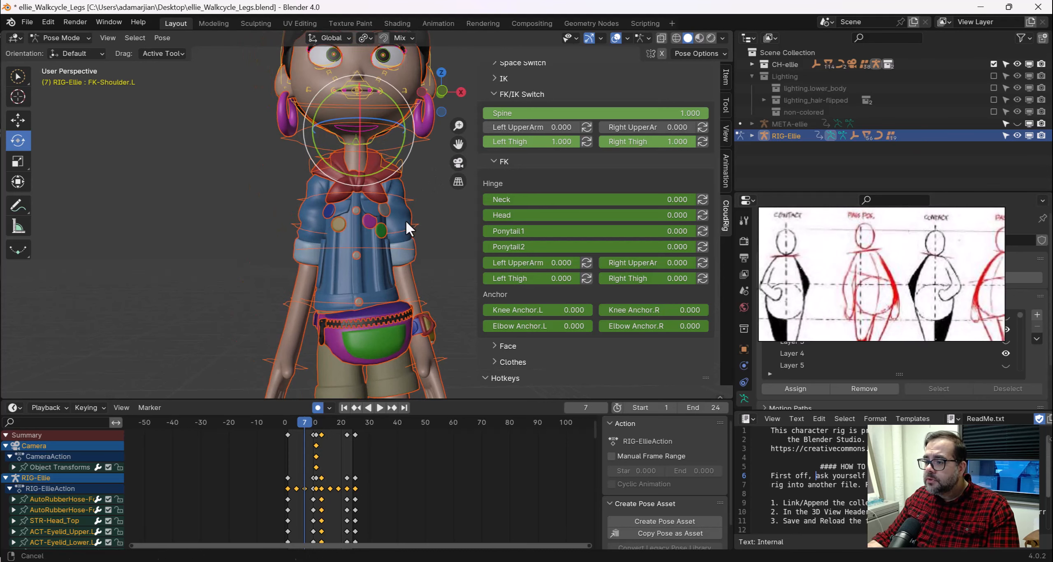
left_click(421, 187)
left_click(383, 195)
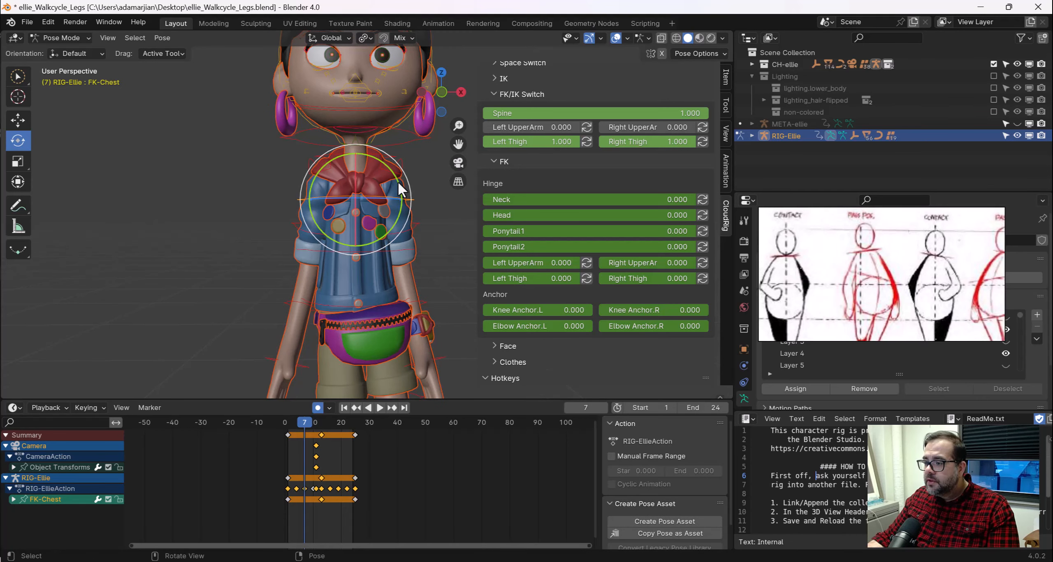
left_click_drag(396, 179, 397, 173)
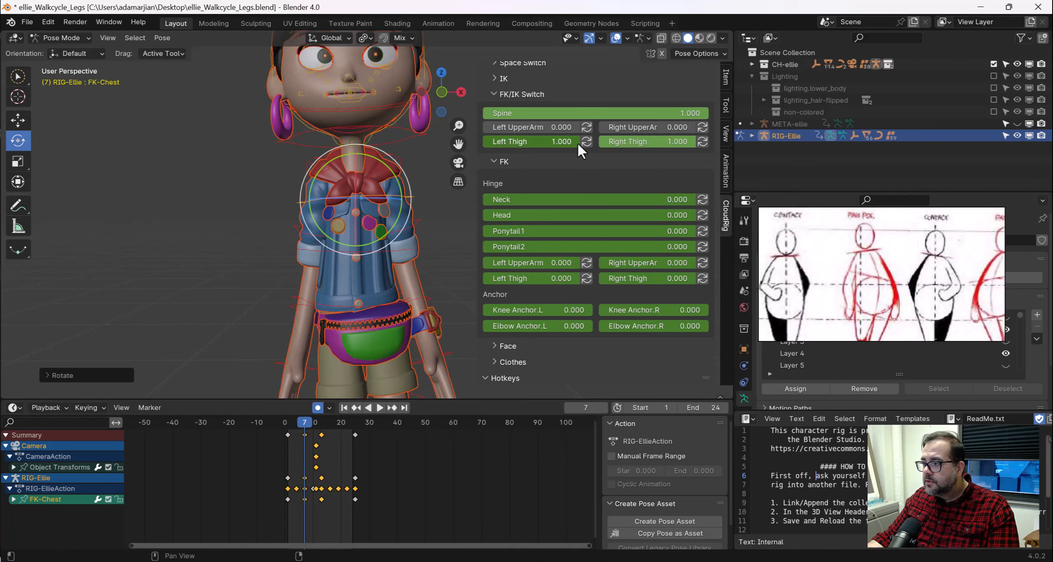
left_click(723, 79)
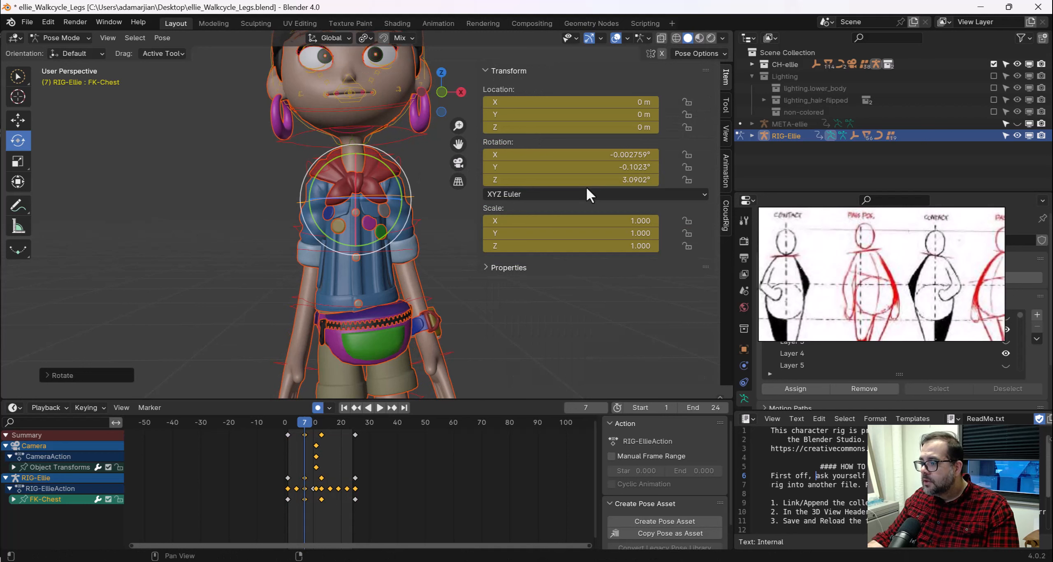
key("BackSpace")
left_click_drag(619, 158, 626, 185)
key("ctrl+z")
key("ctrl+z")
key("ctrl+z")
Try changing the FK neck control's Z rotation at frame 7 and undo it
left_click(280, 142)
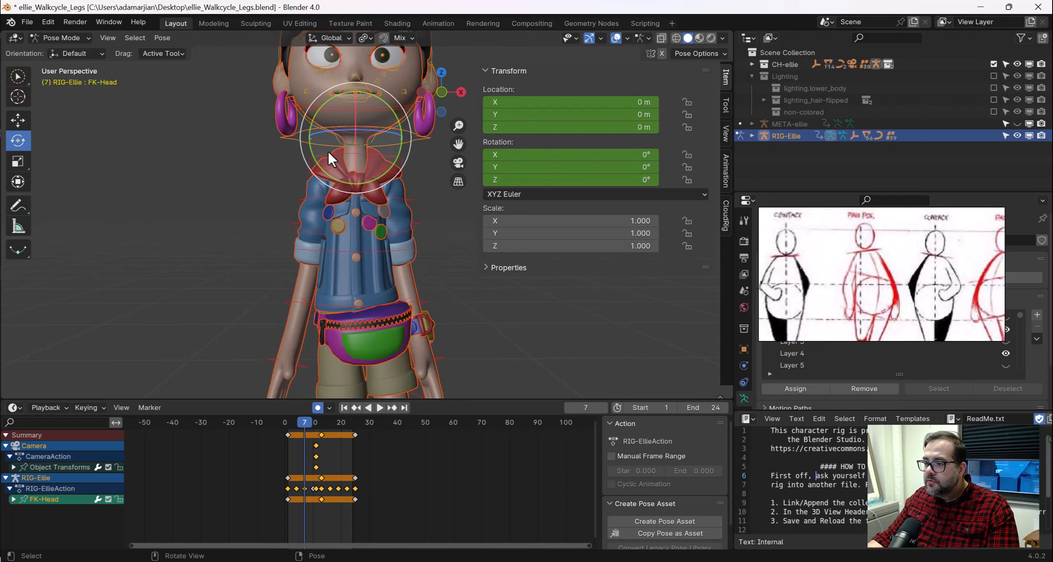
left_click(243, 164)
left_click(357, 152)
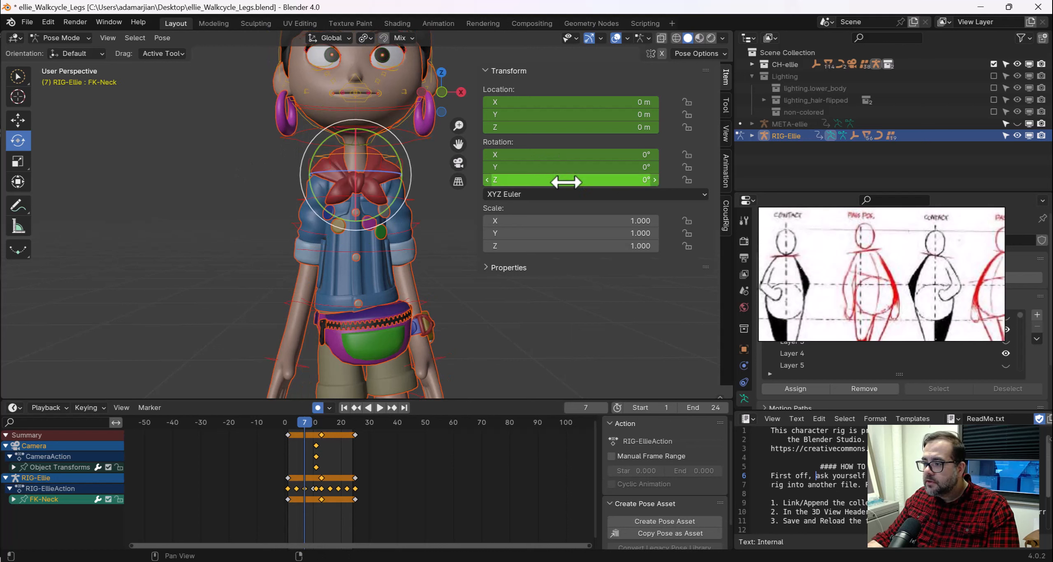
left_click_drag(564, 180, 602, 179)
key("ctrl+z")
Select the FK chest control and set its Z rotation to 5° at frame 7
left_click(404, 199)
left_click(381, 195)
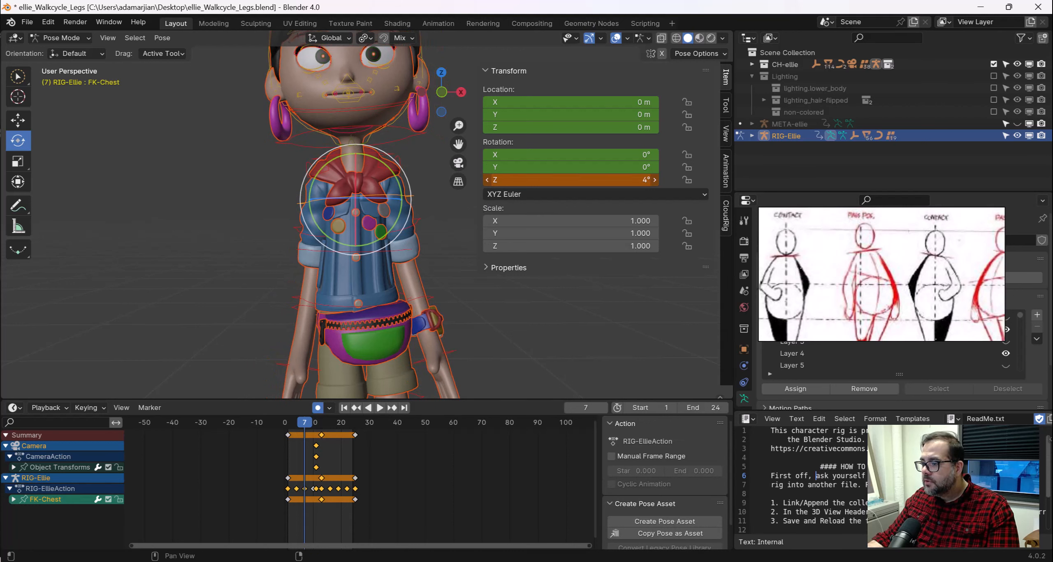
left_click_drag(587, 179, 587, 181)
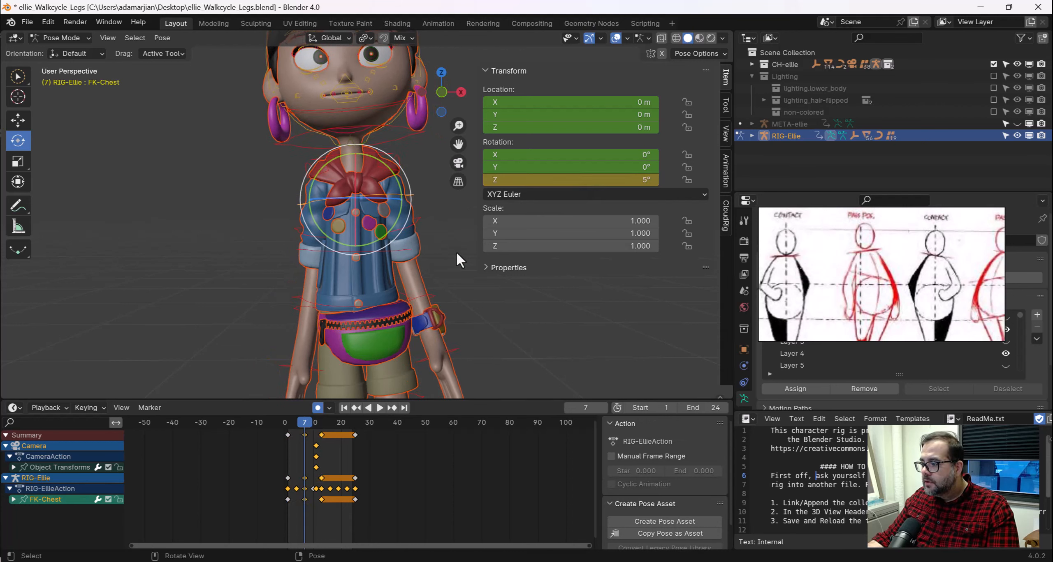
Play the walk cycle and compare the chest tilt with both passing positions in the front-view reference drawings
scroll(449, 248, "down", 4)
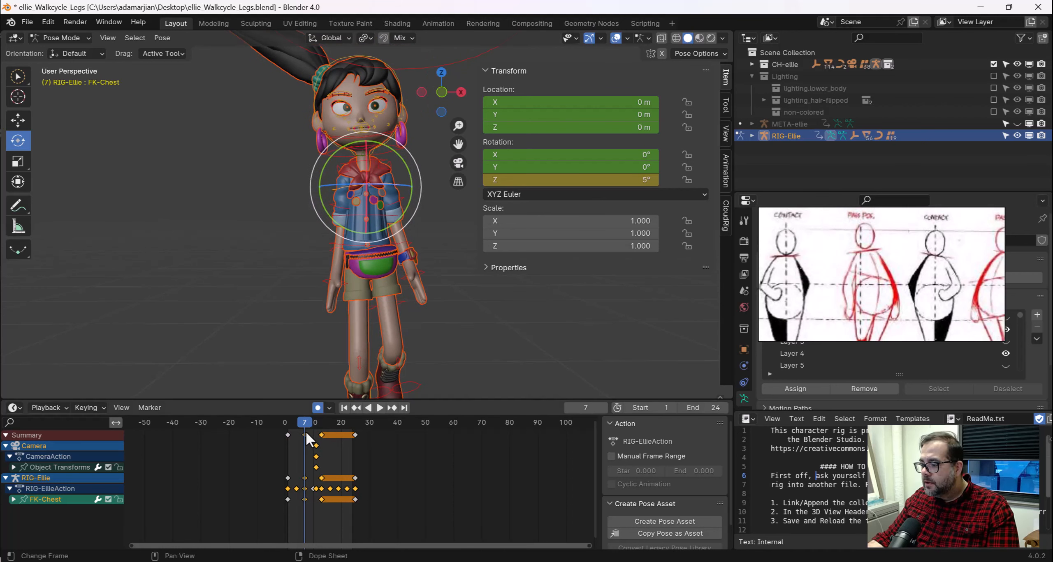
key("space")
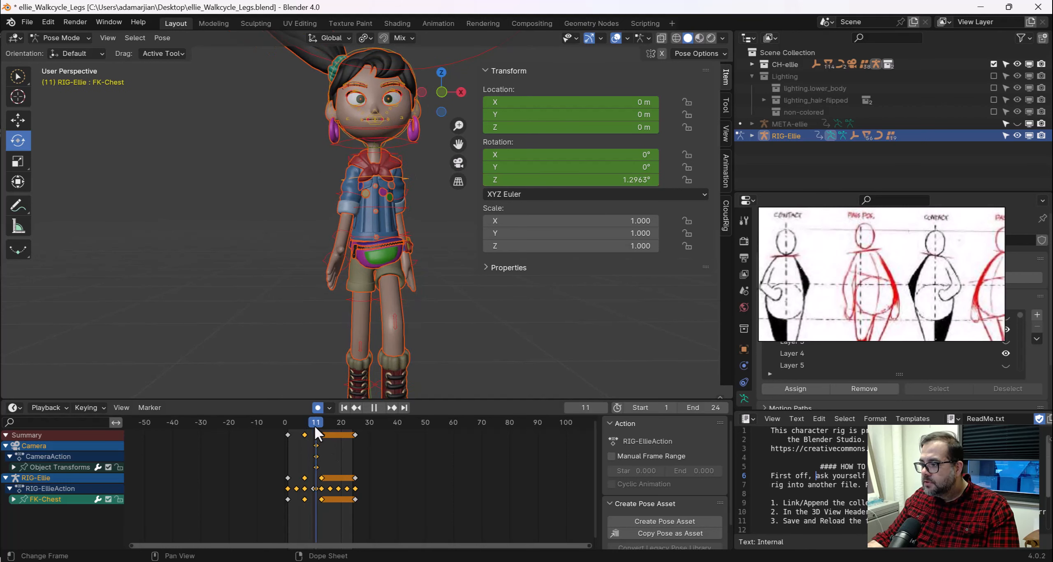
key("space")
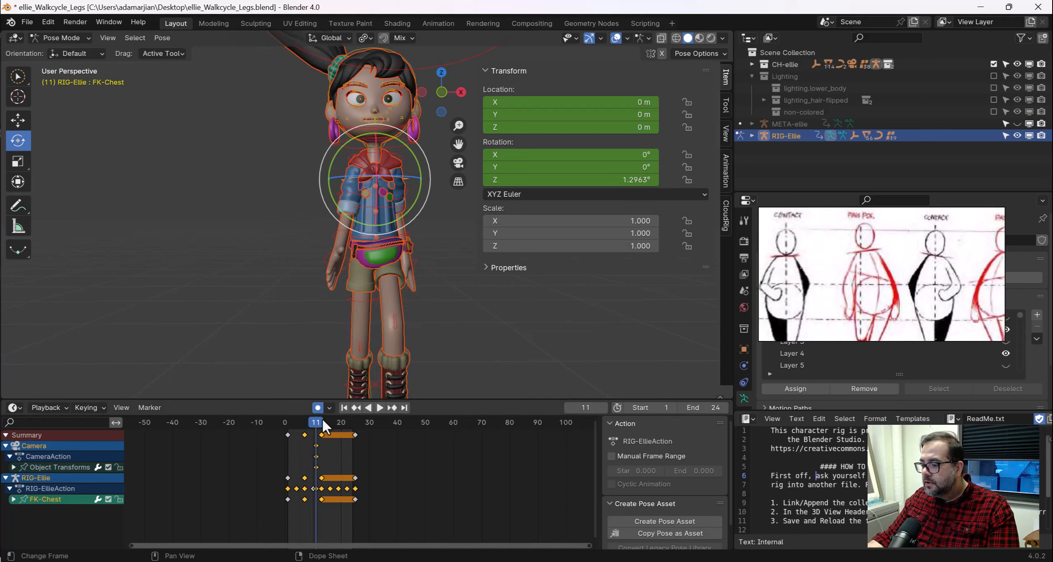
key("space")
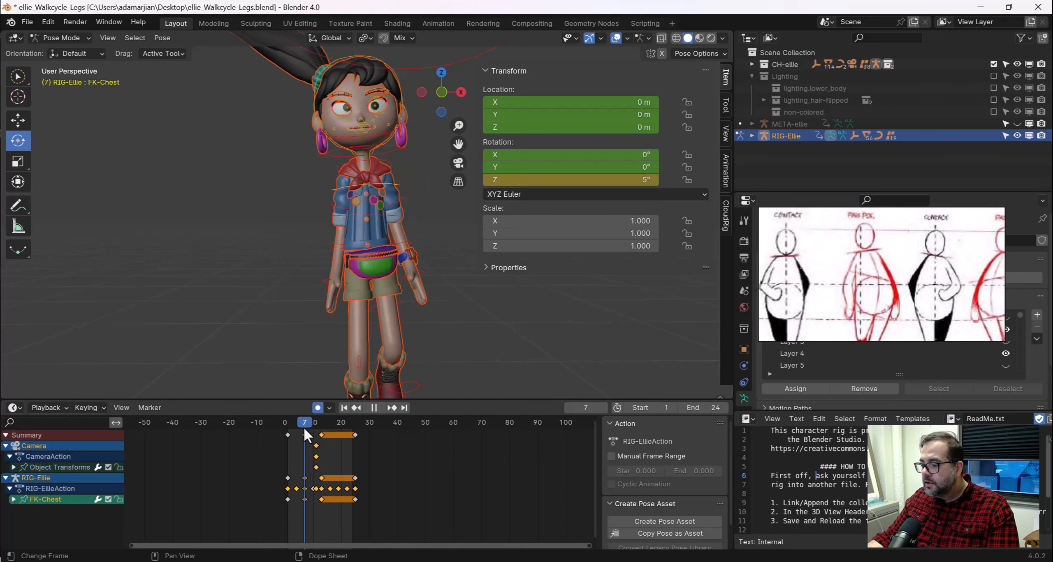
key("space")
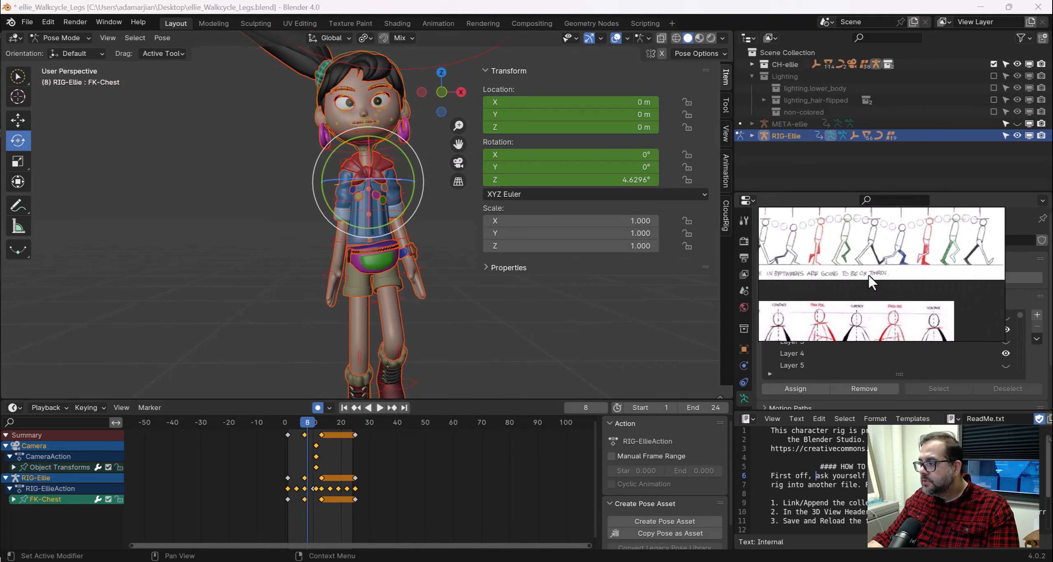
scroll(869, 260, "down", 2)
mouse_move(867, 259)
middle_mouse_down()
mouse_move(870, 283)
mouse_move(896, 257)
mouse_move(886, 227)
middle_mouse_up()
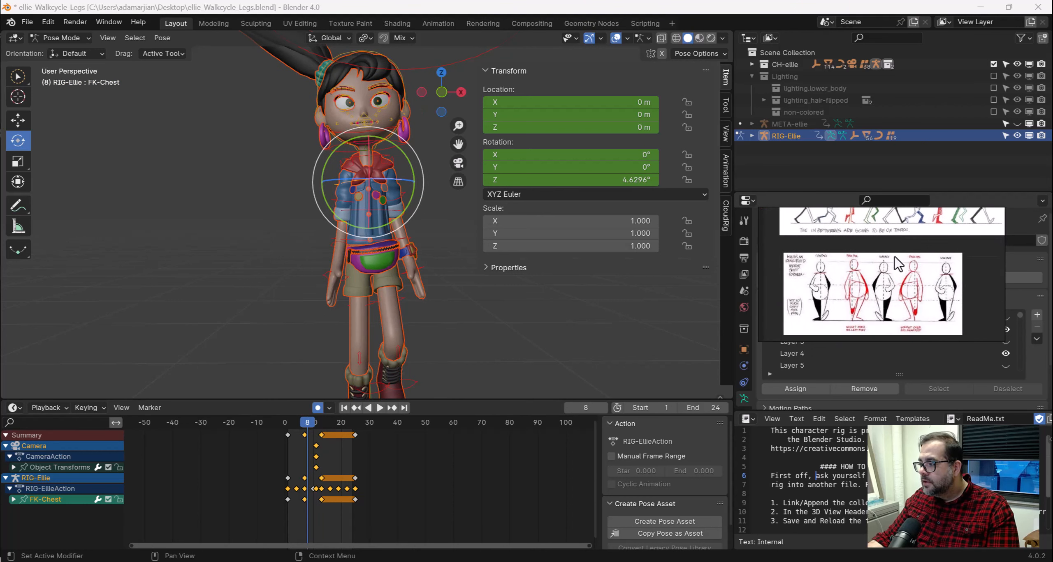
scroll(894, 257, "up", 2)
Set the FK chest control's Z rotation to -5° at frame 19
left_click_drag(314, 434, 338, 428)
left_click(629, 180)
type("-5")
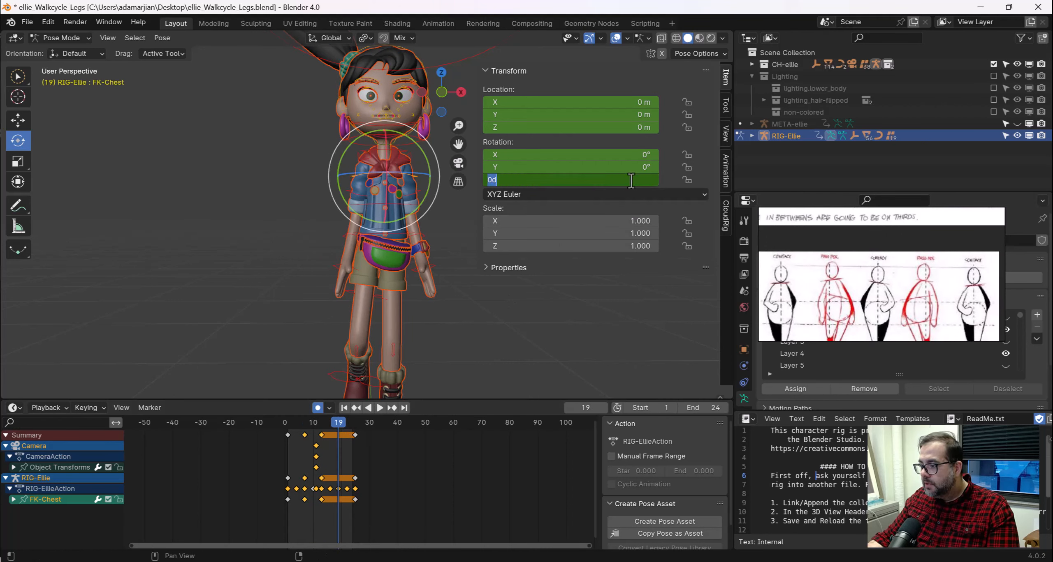
key("Return")
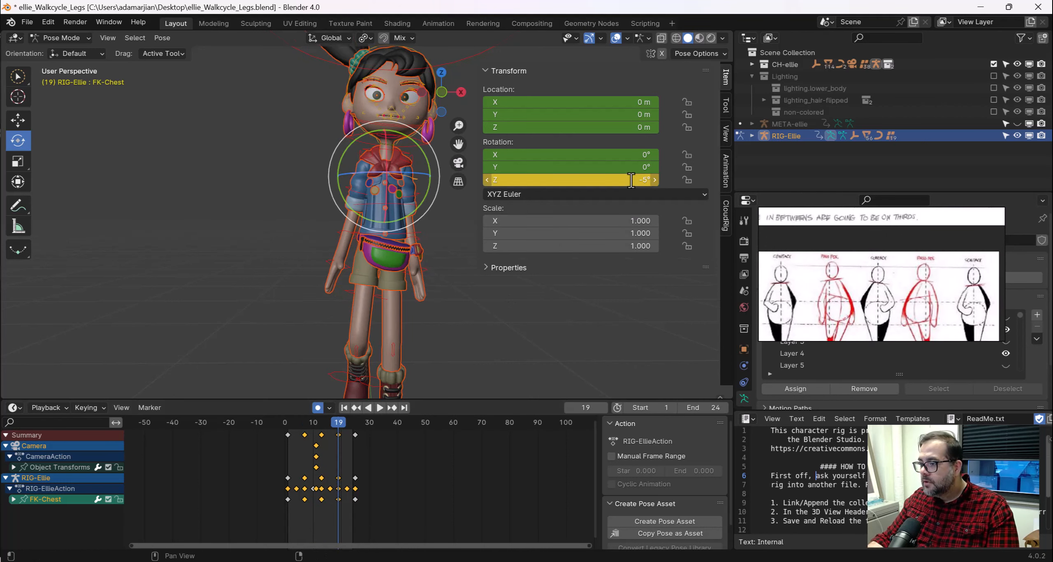
Return to frame 7 and select the FK neck control
scroll(369, 166, "up", 2)
middle_click_drag(296, 180, 251, 287, "shift")
left_click(303, 424)
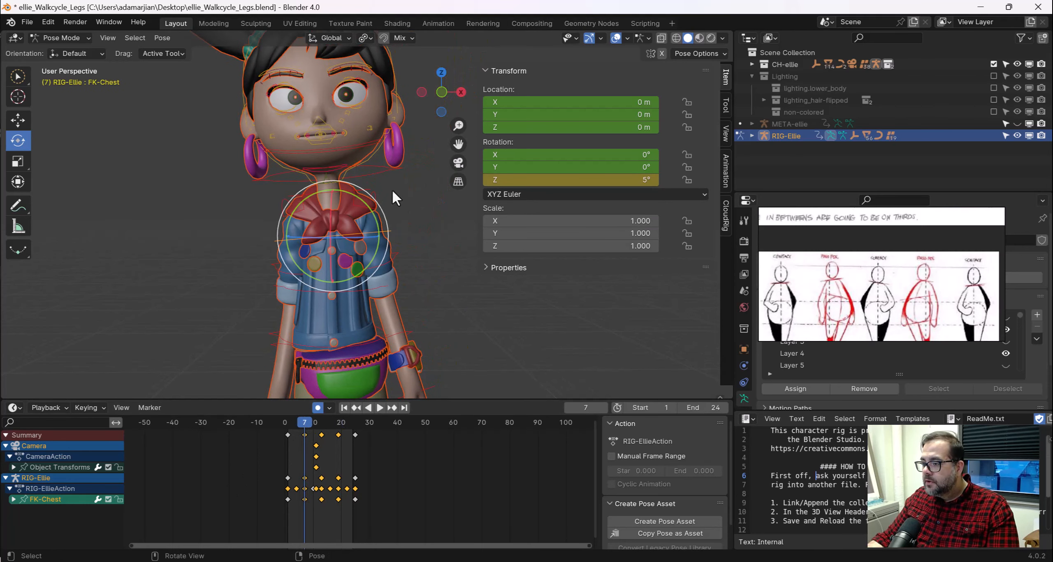
left_click(365, 189)
left_click(358, 178)
Try rotating the FK neck control freely and about the X axis, and undo the rotation
key("r")
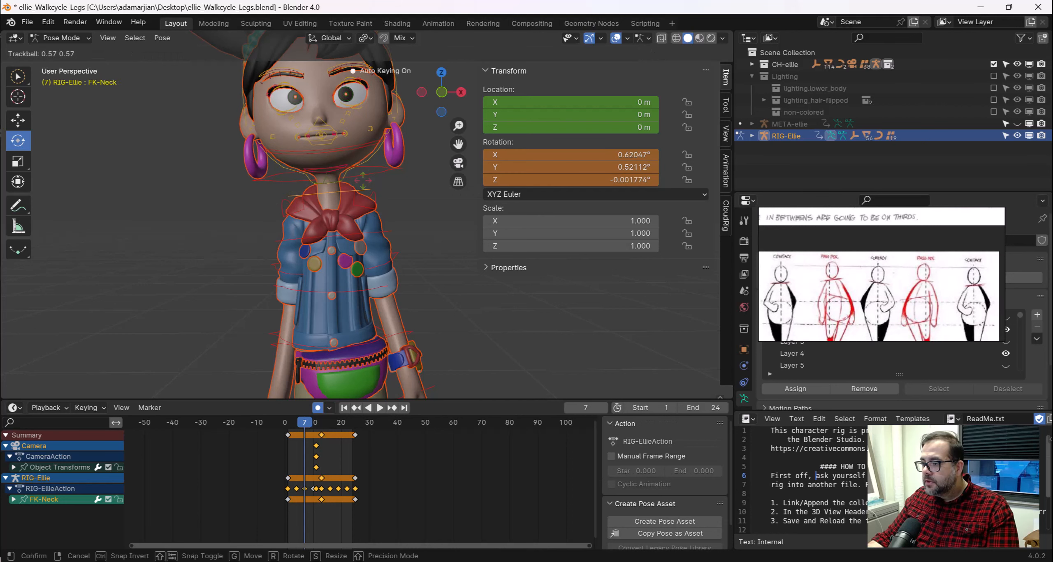
key("Escape")
key("r")
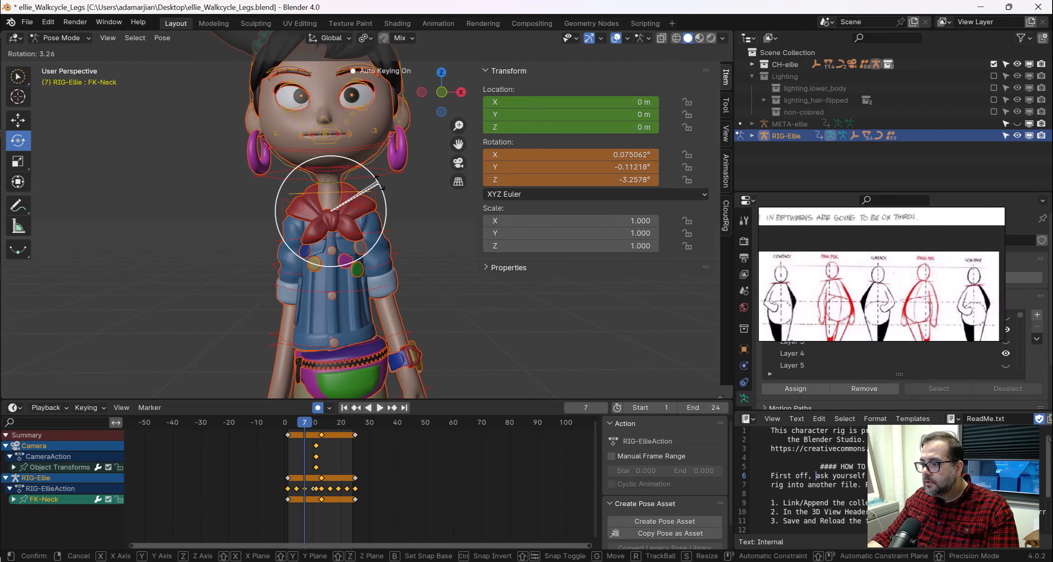
key("x")
key("4")
key("Return")
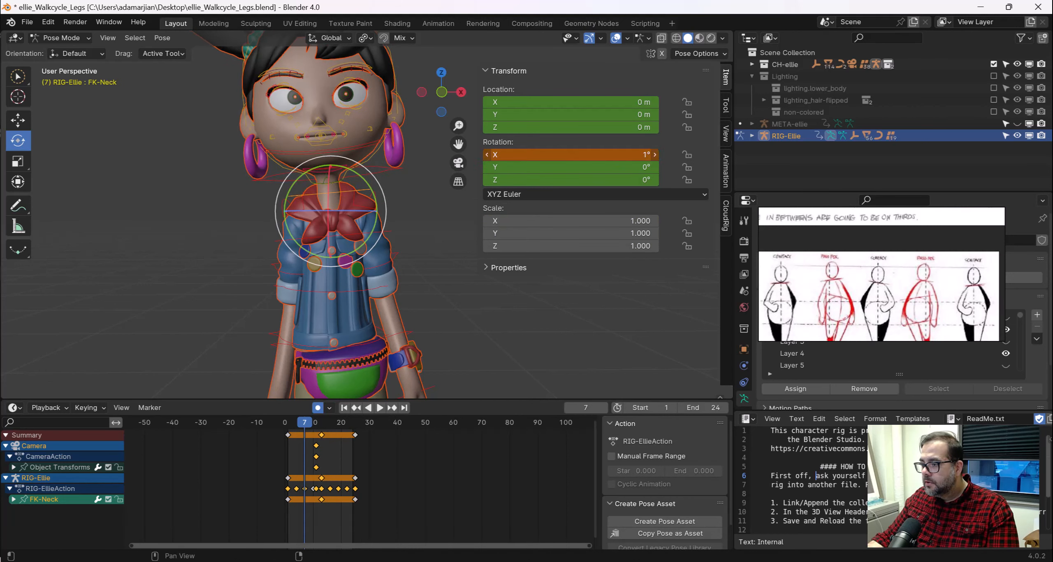
key("ctrl+z")
Set the FK neck control's Z rotation to -5° at frame 7 to counter the chest tilt
mouse_move(608, 166)
left_mouse_down()
mouse_move(617, 166)
mouse_move(596, 178)
left_mouse_up()
key("ctrl+z")
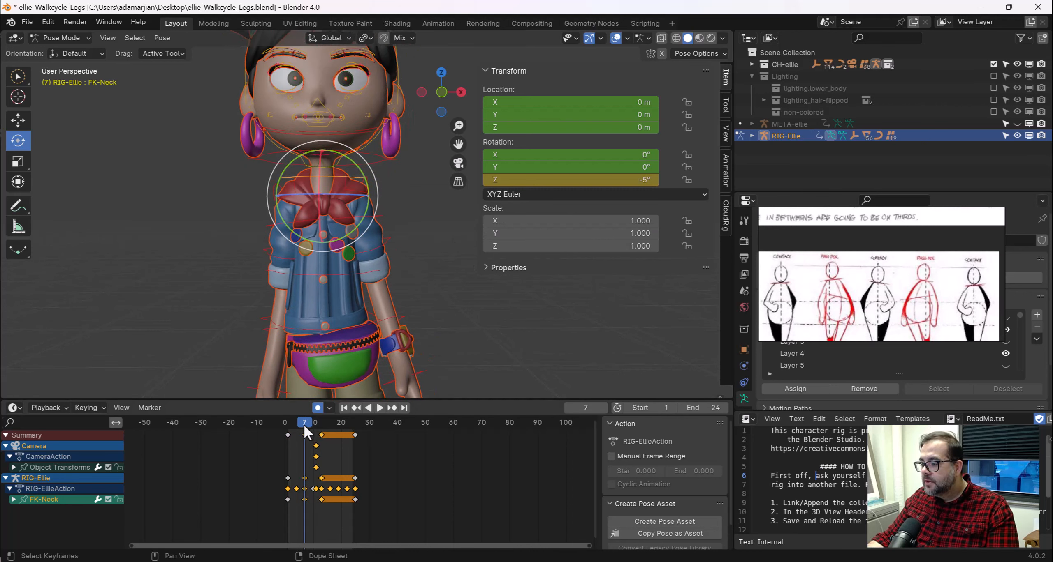
Set the FK neck control's Z rotation to 5° at frame 19 to counter the chest tilt
key("space")
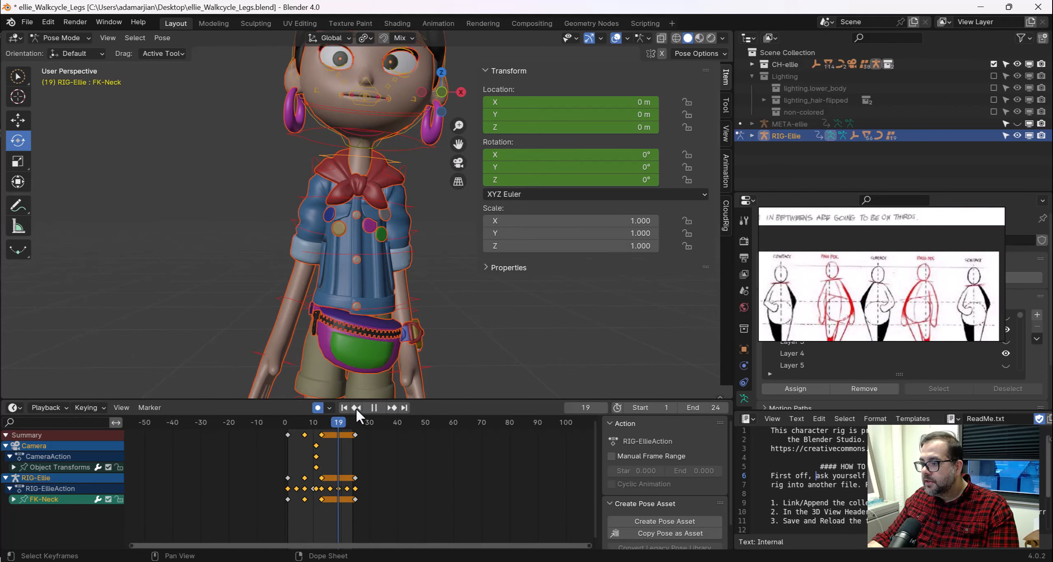
left_click(373, 408)
left_click_drag(612, 167, 632, 178)
key("ctrl+z")
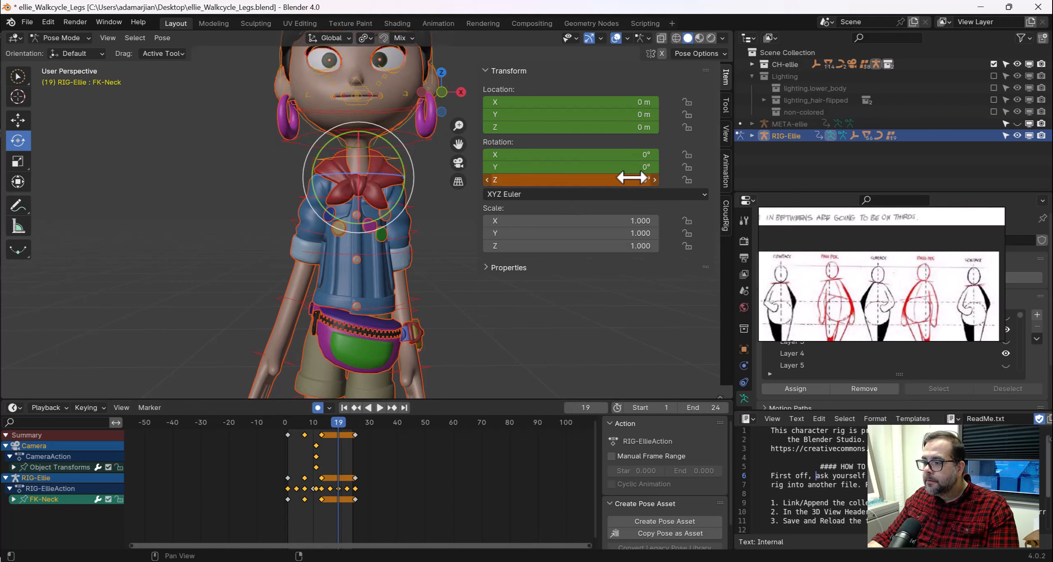
left_click(641, 181)
type("5")
key("Return")
Play the walk cycle with the whole character in view to check the neck motion, and return to frame 1
scroll(410, 237, "down", 3)
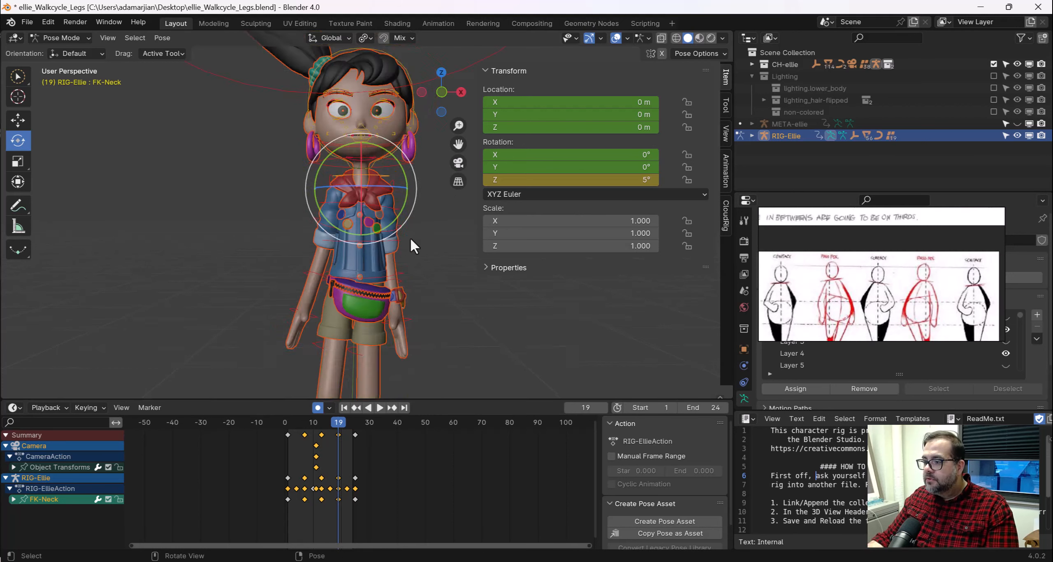
key("space")
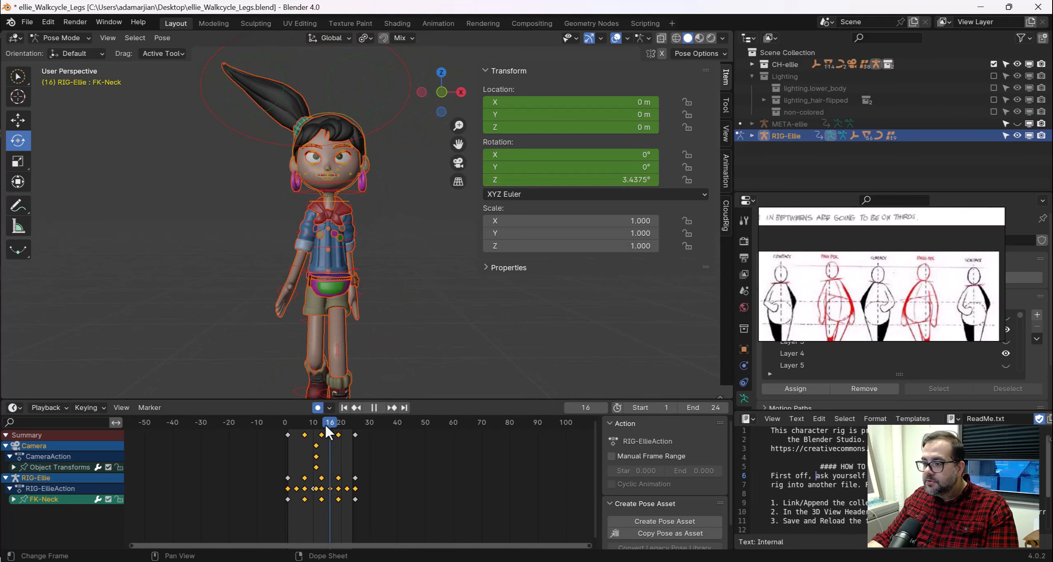
left_click(287, 429)
key("space")
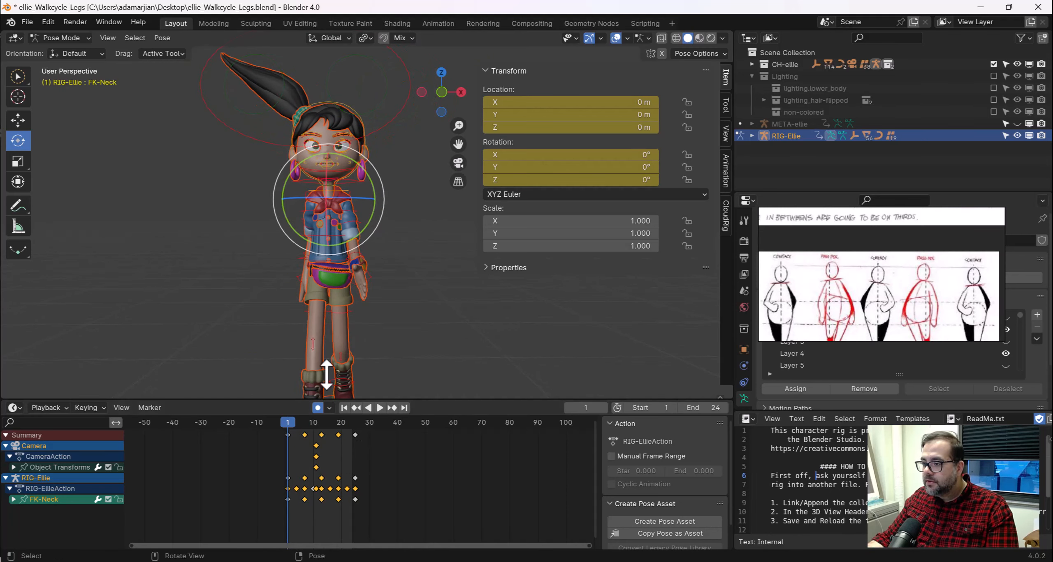
middle_click_drag(328, 373, 313, 247)
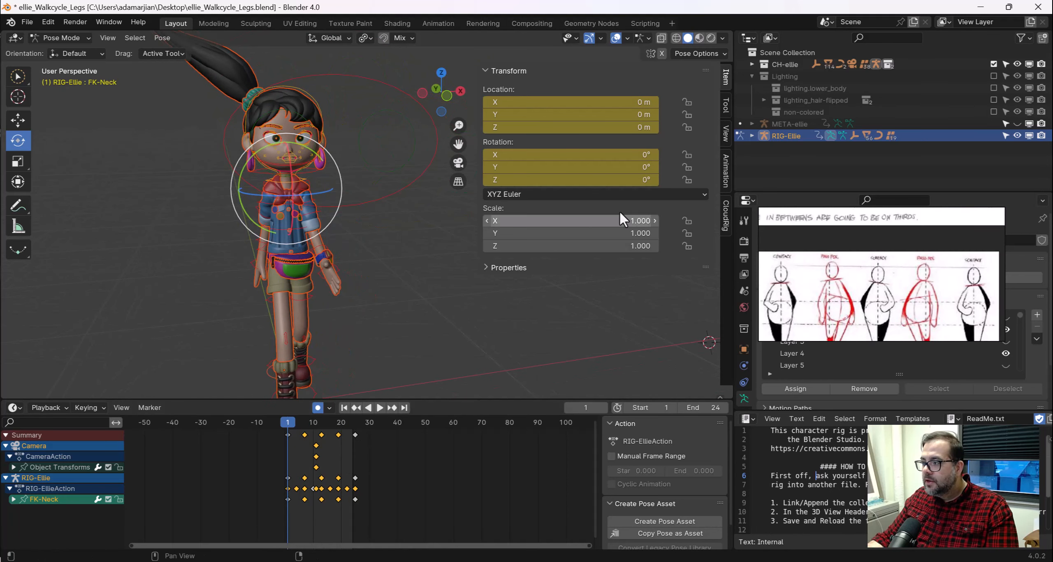
Split the 3D viewport into two side-by-side 3D viewports and widen the new one
right_click(735, 155)
left_click(731, 147)
left_click(482, 178)
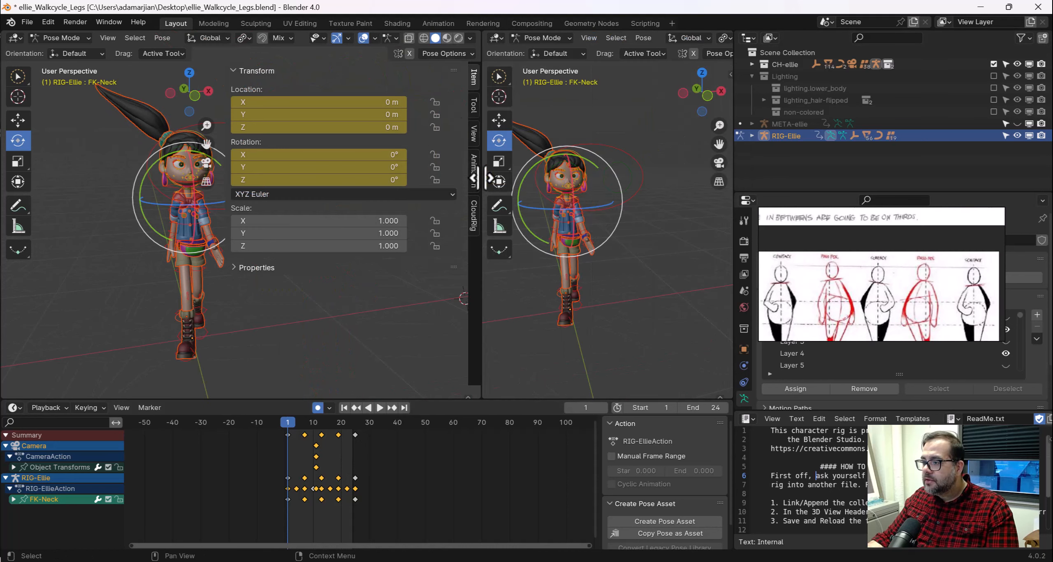
left_click(504, 40)
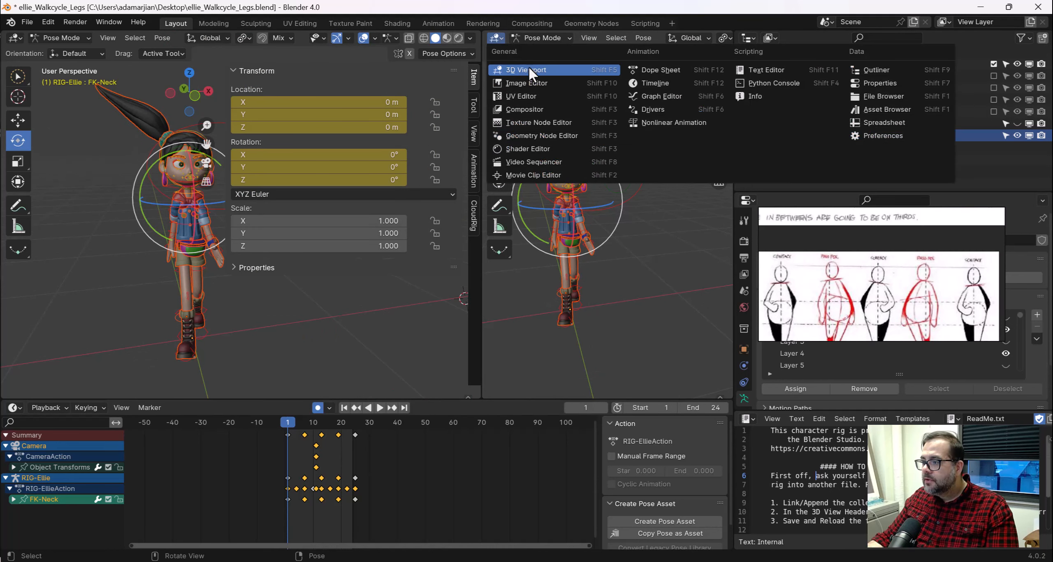
left_click(528, 67)
middle_click_drag(587, 171, 621, 166)
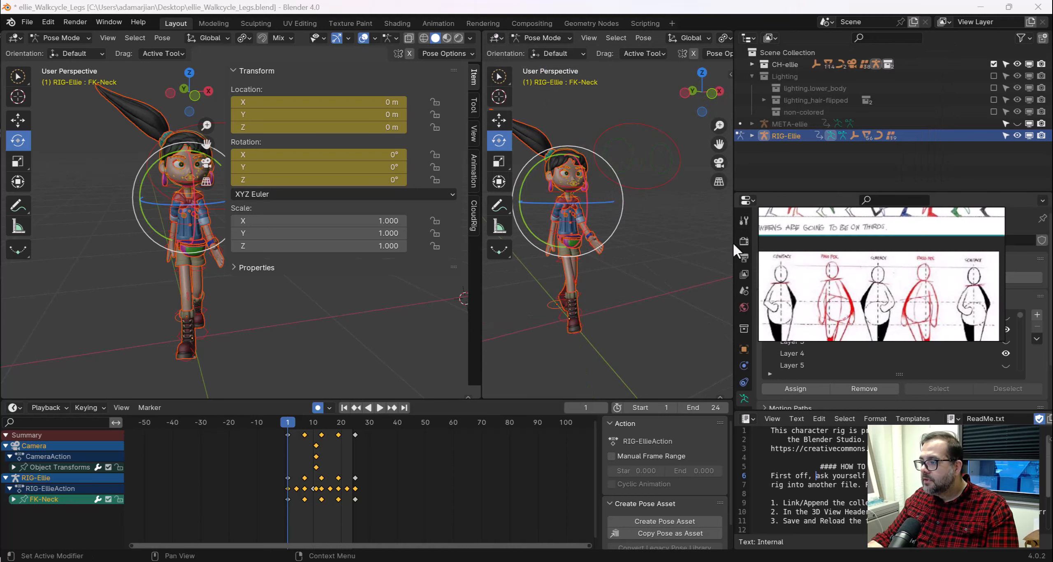
left_click_drag(765, 230, 816, 242)
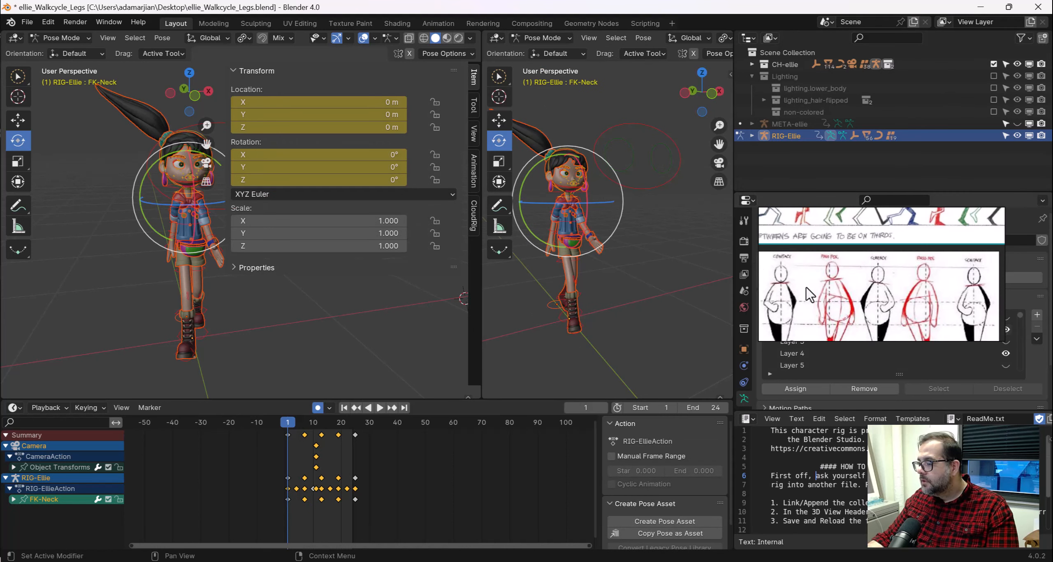
middle_click_drag(563, 214, 596, 222)
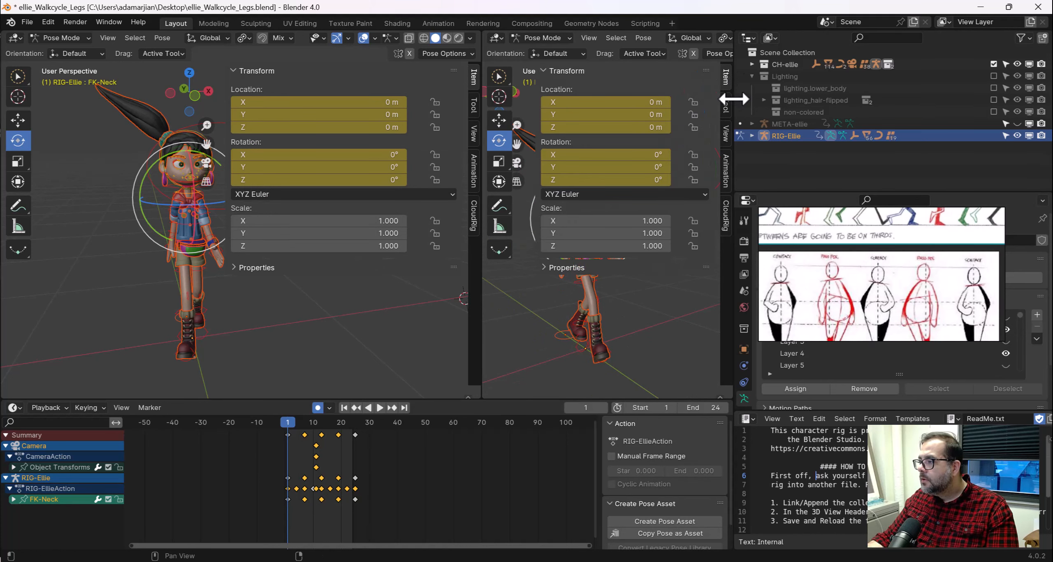
left_click_drag(735, 98, 861, 113)
Hide the sidebar and the overlays in the new viewport, with the whole character framed in it
left_click(836, 55)
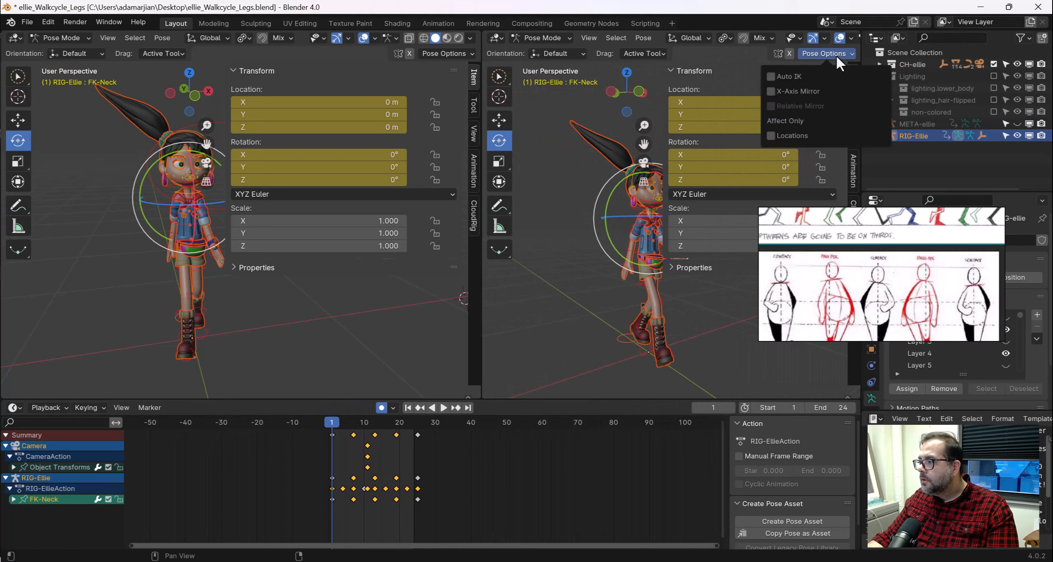
left_click(836, 55)
left_click(576, 55)
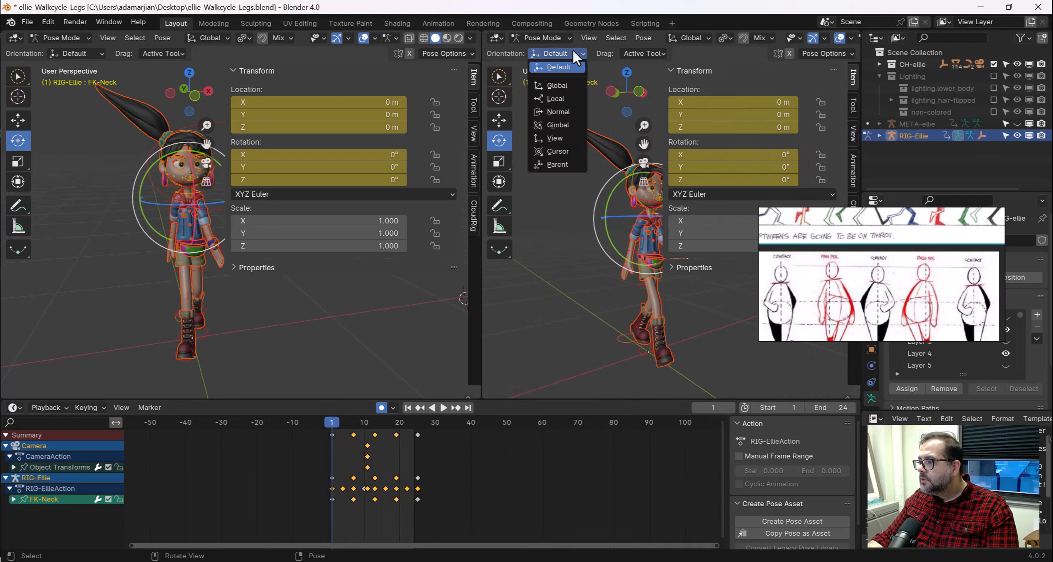
left_click(813, 55)
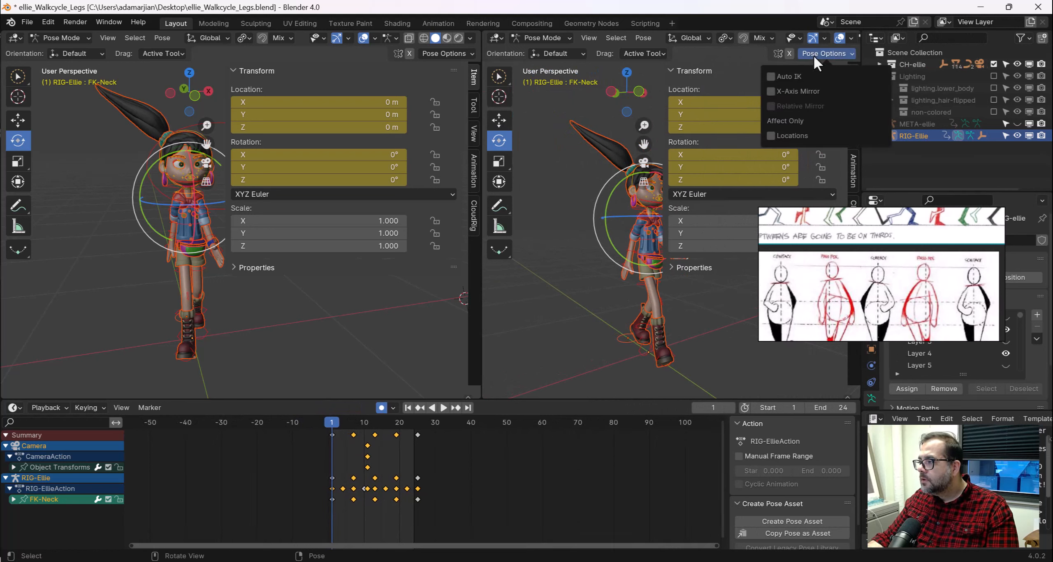
mouse_move(547, 176)
middle_mouse_down()
mouse_move(568, 176)
mouse_move(555, 193)
mouse_move(553, 183)
middle_mouse_up()
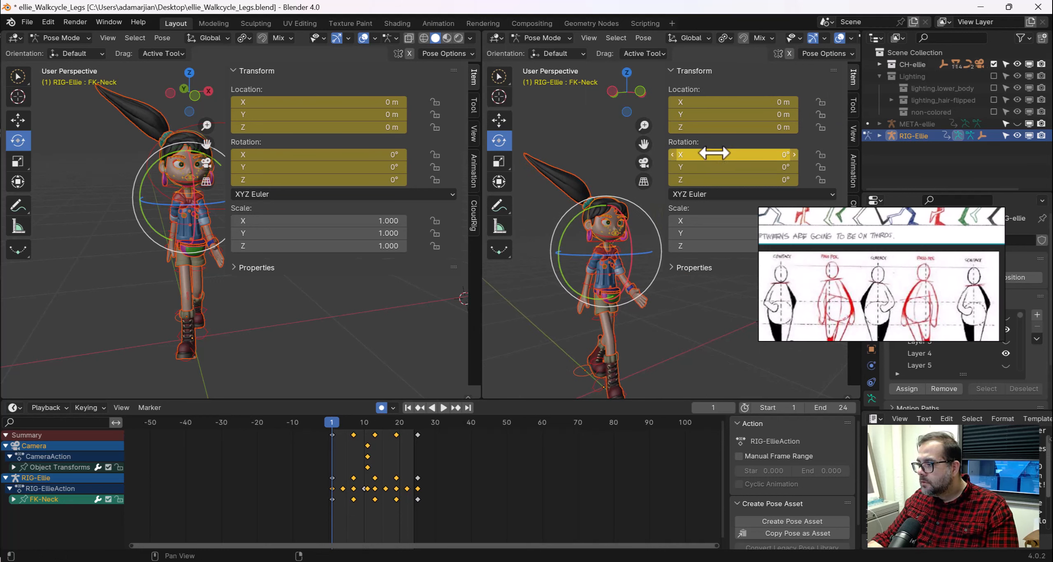
middle_click_drag(658, 169, 592, 223)
key("n")
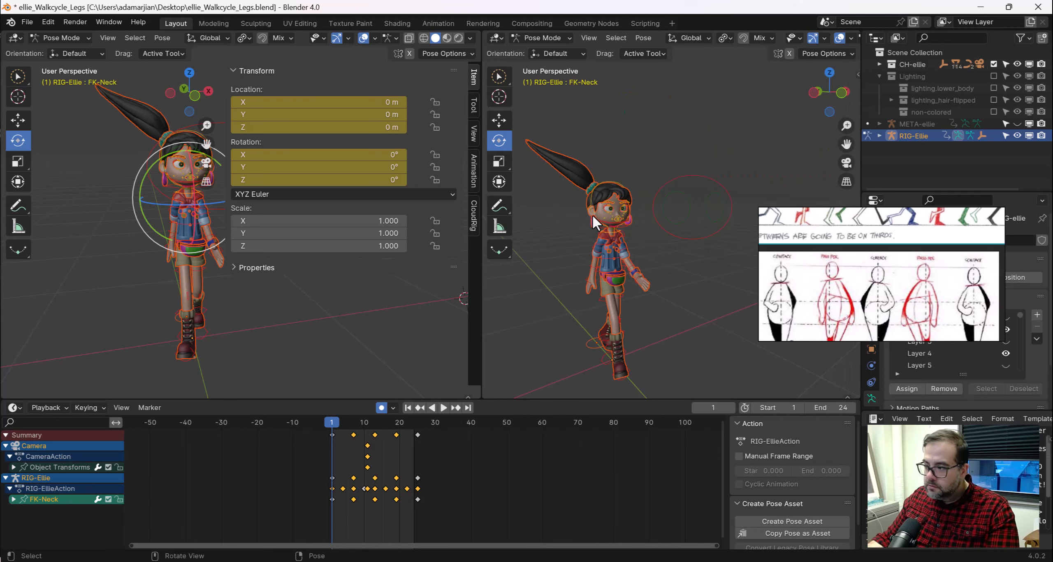
mouse_move(700, 248)
middle_mouse_down()
mouse_move(762, 214)
mouse_move(726, 266)
mouse_move(714, 258)
middle_mouse_up()
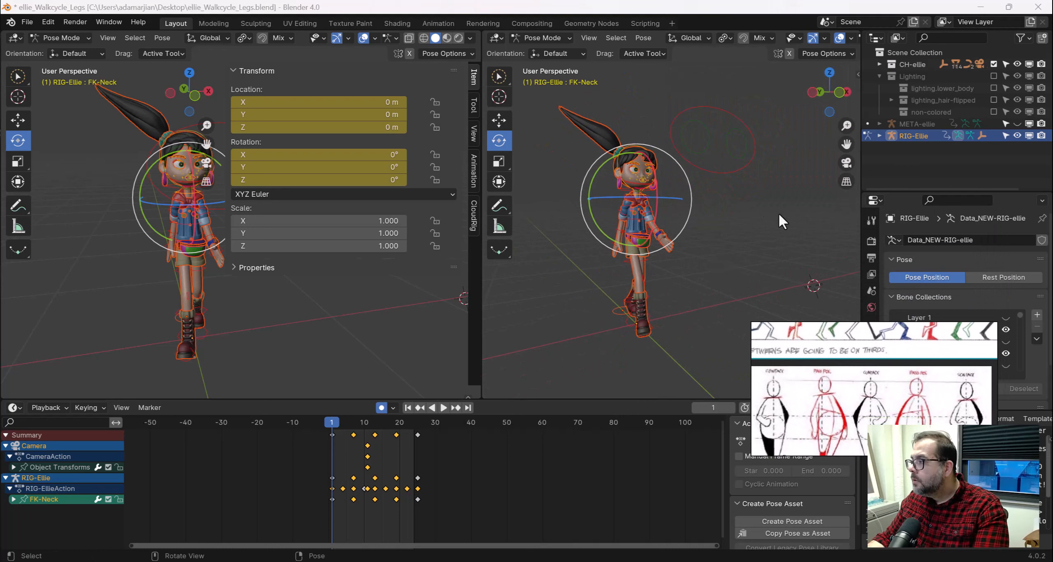
left_click(838, 38)
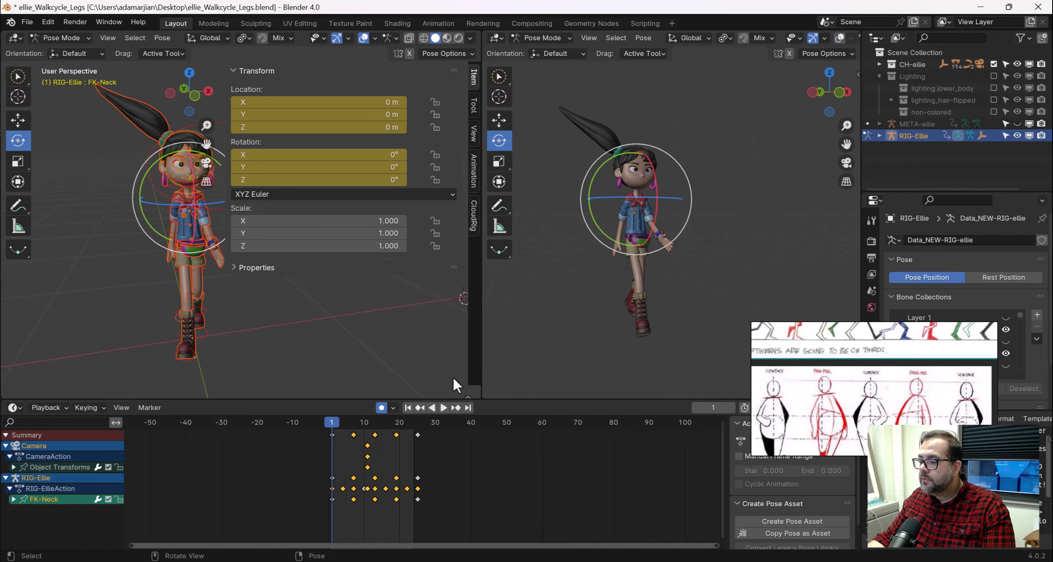
Deselect the neck control and play the walk cycle, examining it from several angles in the overlay-free viewport
left_click_drag(333, 424, 342, 424)
middle_click_drag(552, 271, 701, 252)
left_click(749, 235)
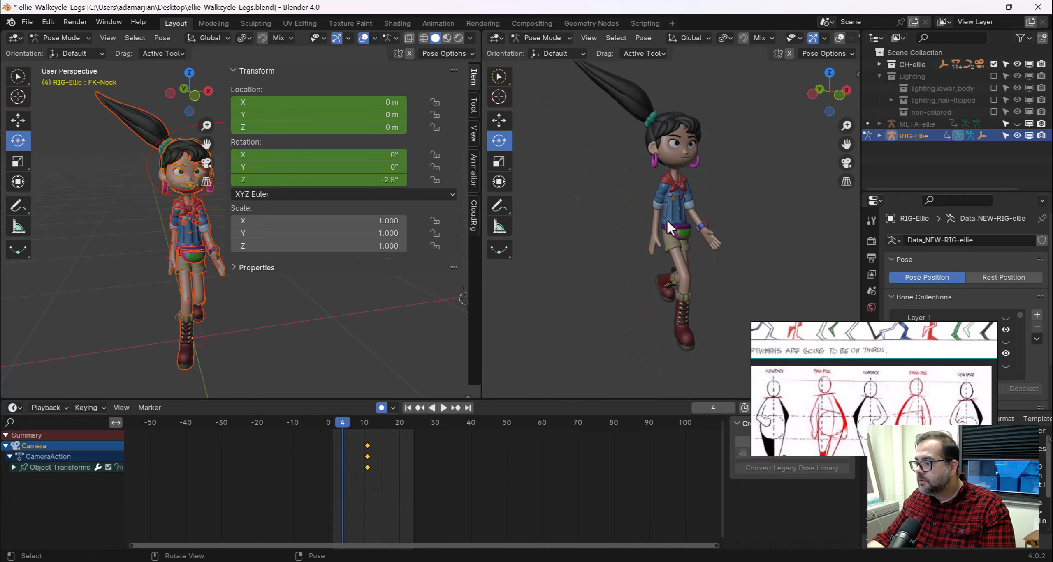
middle_click_drag(666, 218, 629, 246)
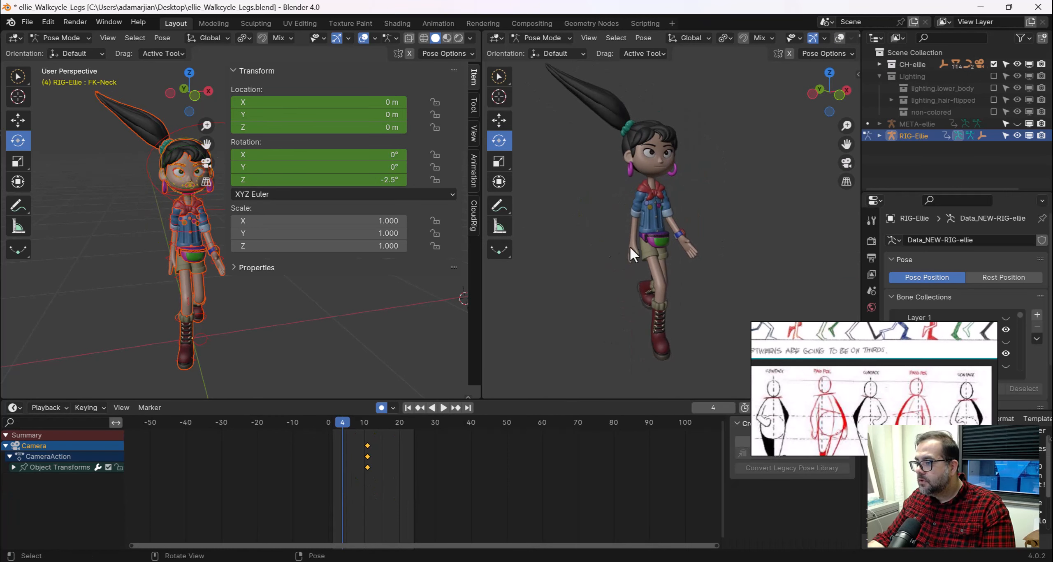
left_click(440, 407)
middle_click_drag(649, 315, 583, 306)
scroll(633, 273, "up", 2)
mouse_move(663, 266)
middle_mouse_down()
mouse_move(678, 278)
mouse_move(668, 281)
middle_mouse_up()
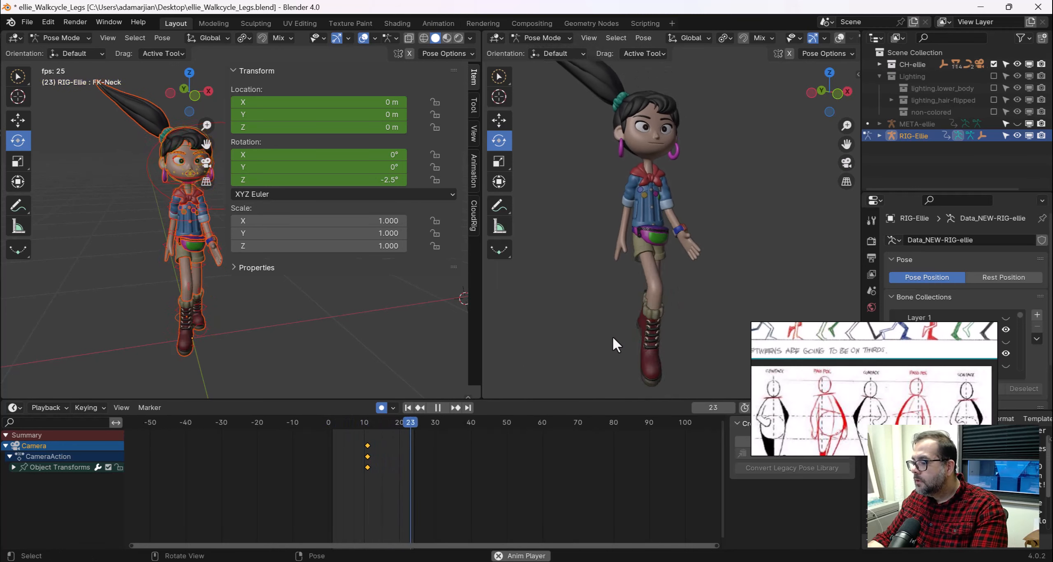
left_click(437, 408)
Hide the sidebar in the posing viewport and make the Layer 6 bone collection visible
left_click(474, 215)
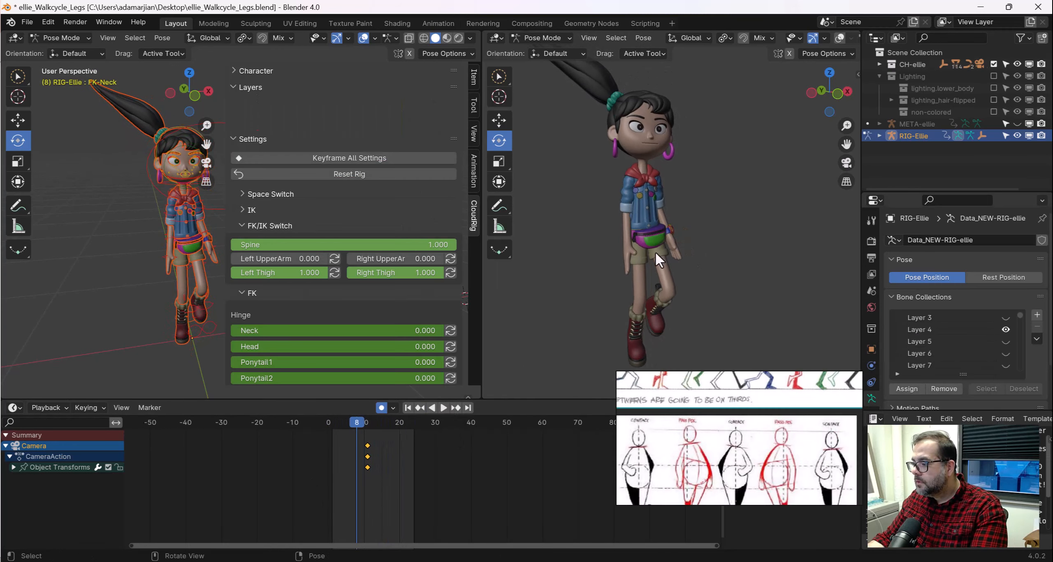
key("n")
middle_click_drag(284, 311, 325, 292)
scroll(312, 287, "up", 5)
scroll(945, 341, "up", 2)
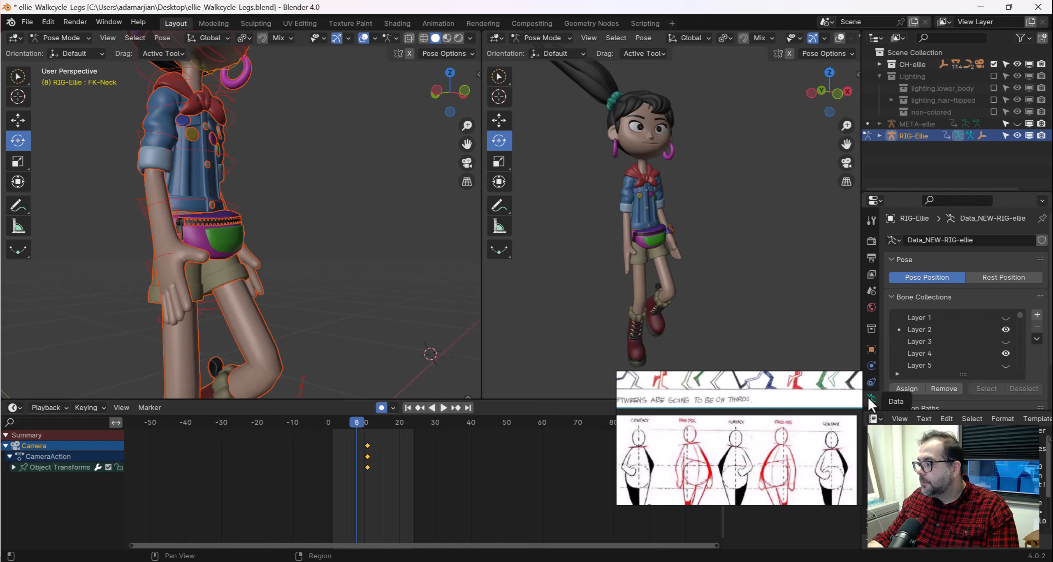
scroll(1011, 362, "down", 2)
left_click(1006, 354)
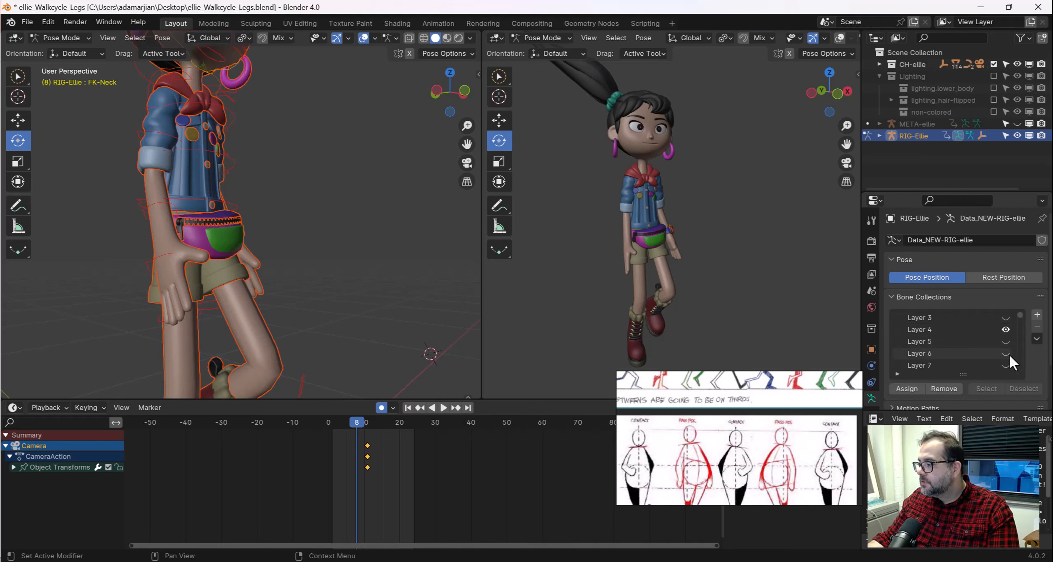
Box-select the finger controls of the character's right hand at frame 8
middle_click_drag(301, 213, 417, 268)
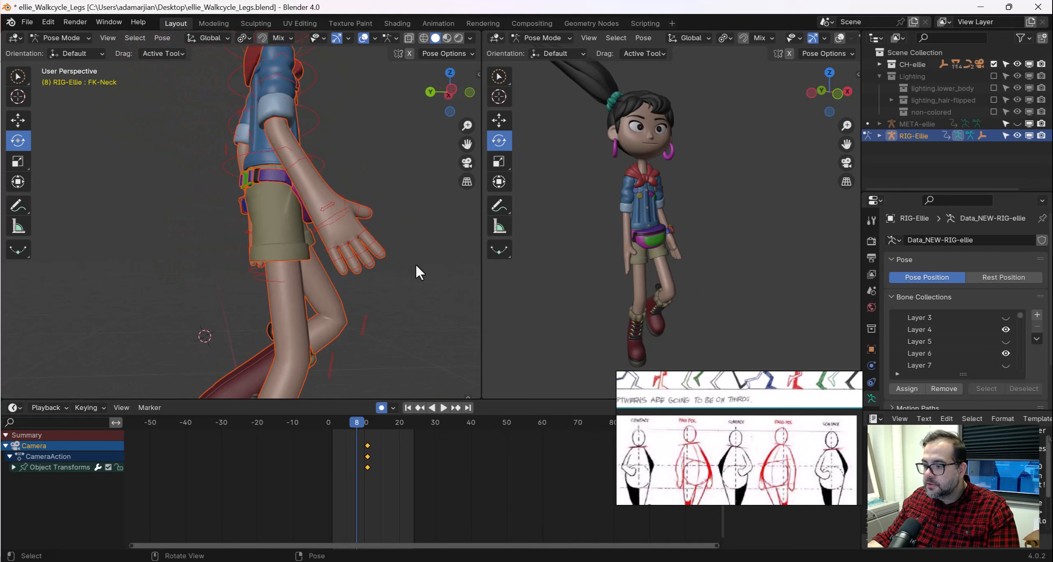
left_click(19, 77)
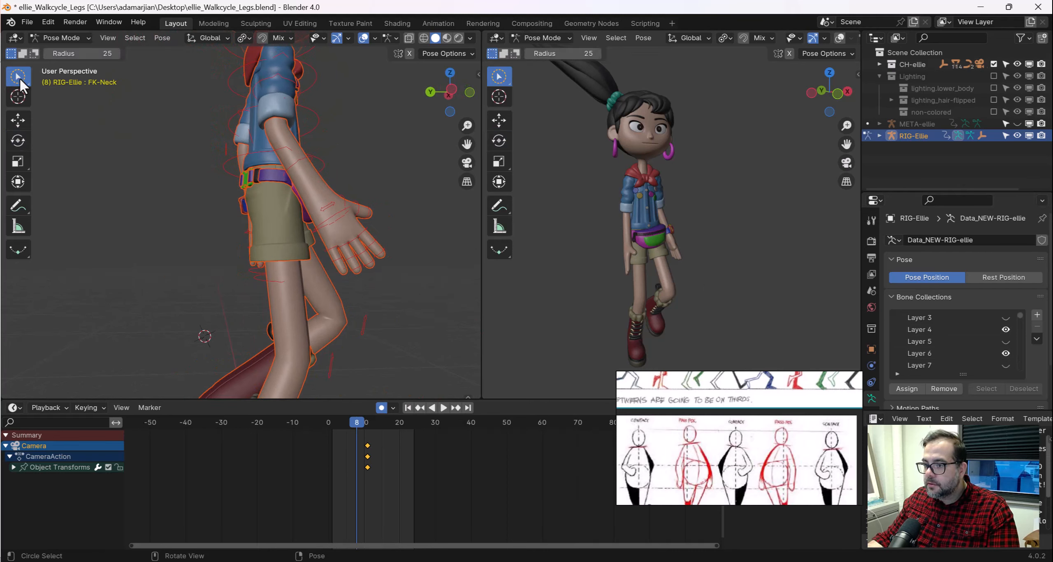
left_click_drag(397, 258, 341, 268)
left_click_drag(19, 80, 62, 103)
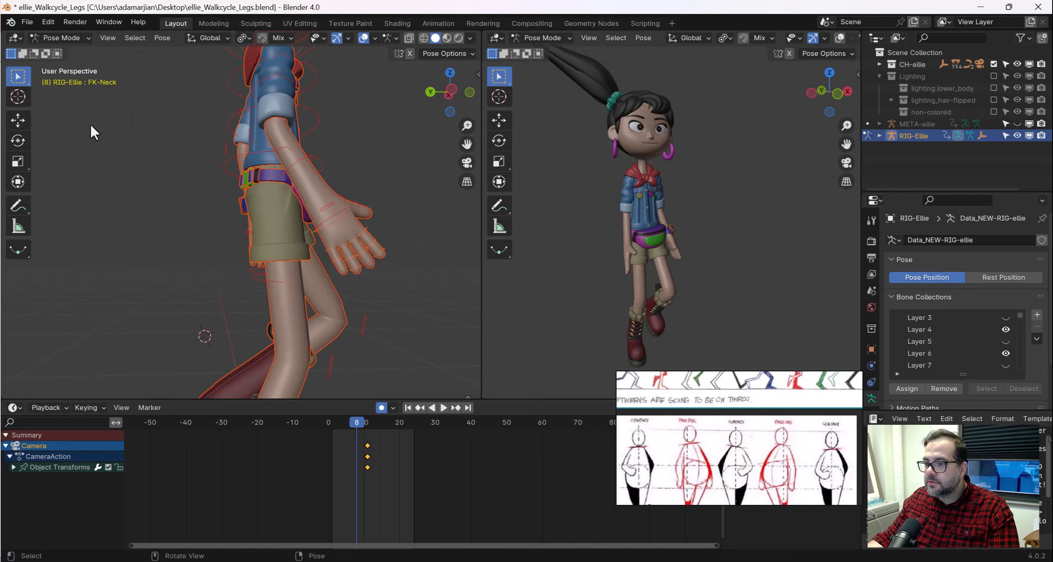
left_click_drag(413, 287, 327, 229)
mouse_move(327, 228)
middle_mouse_down()
mouse_move(368, 237)
mouse_move(288, 229)
mouse_move(332, 244)
middle_mouse_up()
Try rotating the selected right-hand finger controls at frame 8
key("shift+space")
left_click(291, 269)
scroll(331, 244, "up", 4)
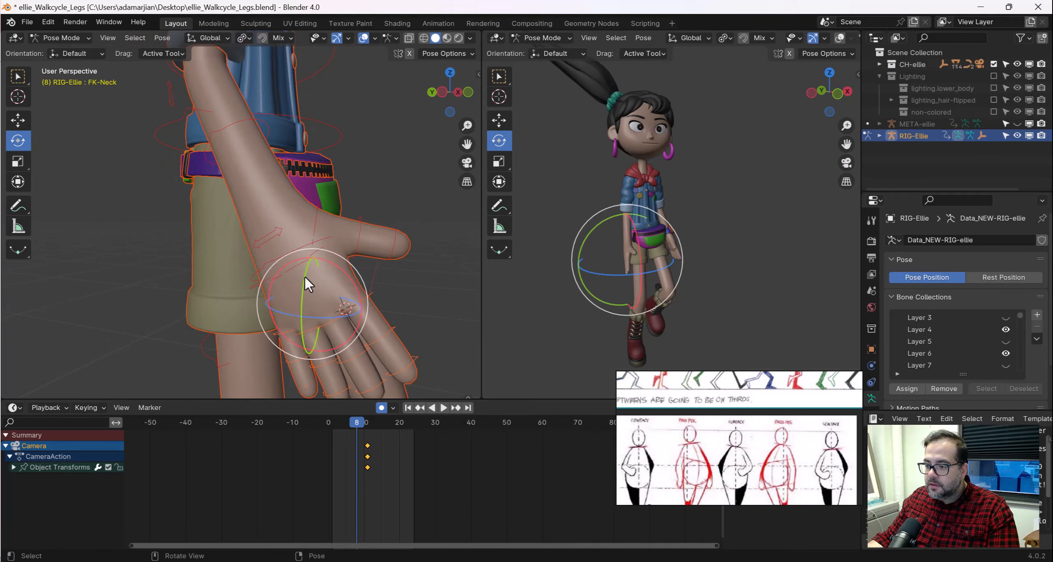
left_click_drag(305, 276, 309, 305)
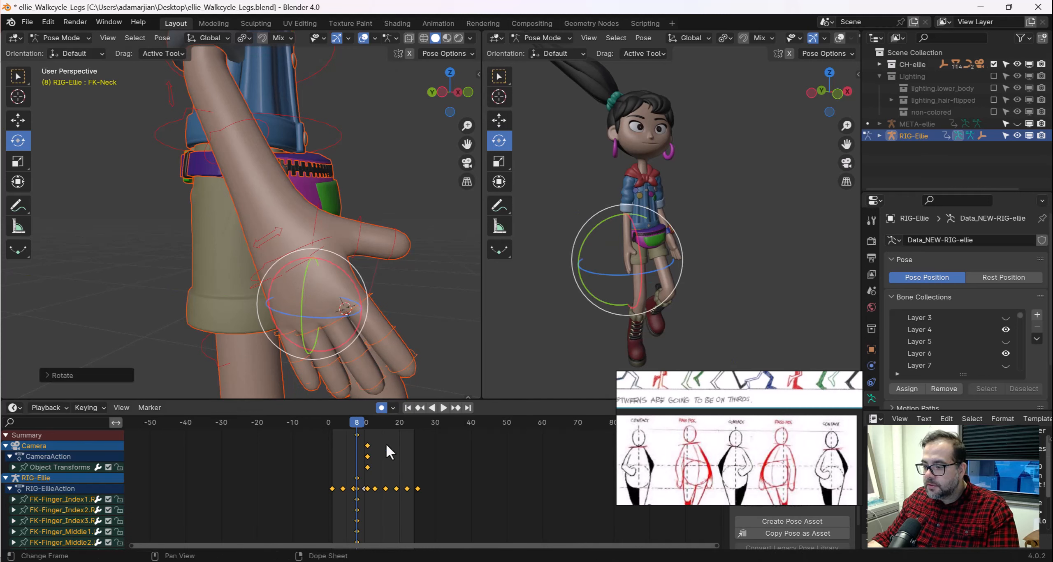
Rotate the right-hand finger controls at frame 1 with a free trackball rotation and refine the finger pose
left_click_drag(357, 426, 332, 428)
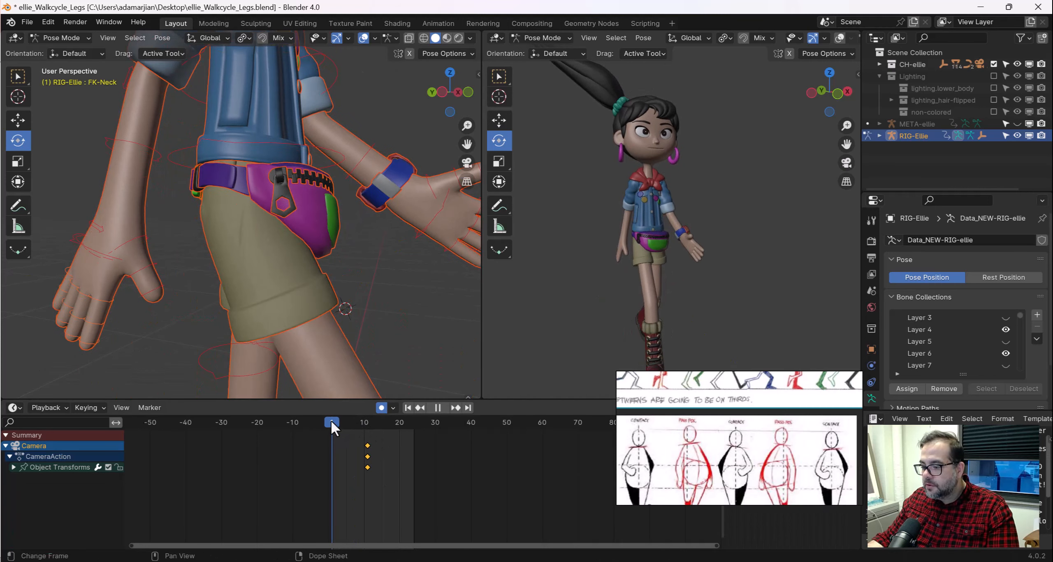
left_click_drag(190, 251, 193, 254)
middle_click_drag(193, 254, 196, 257)
key("r")
key("r")
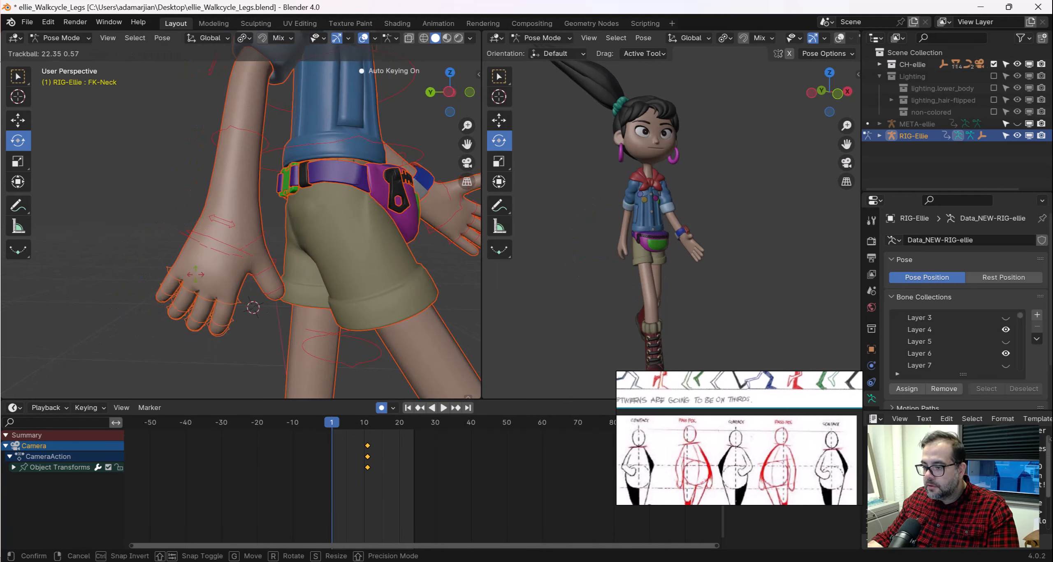
left_click(232, 262)
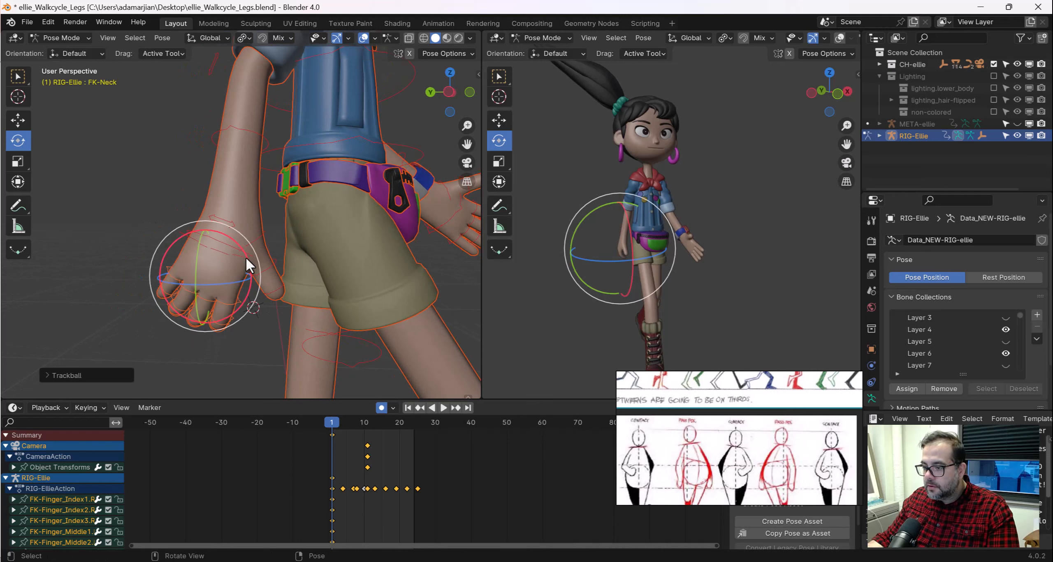
left_click_drag(245, 257, 205, 270)
Go to frame 7 and apply a free trackball rotation to the right-hand finger controls
key("space")
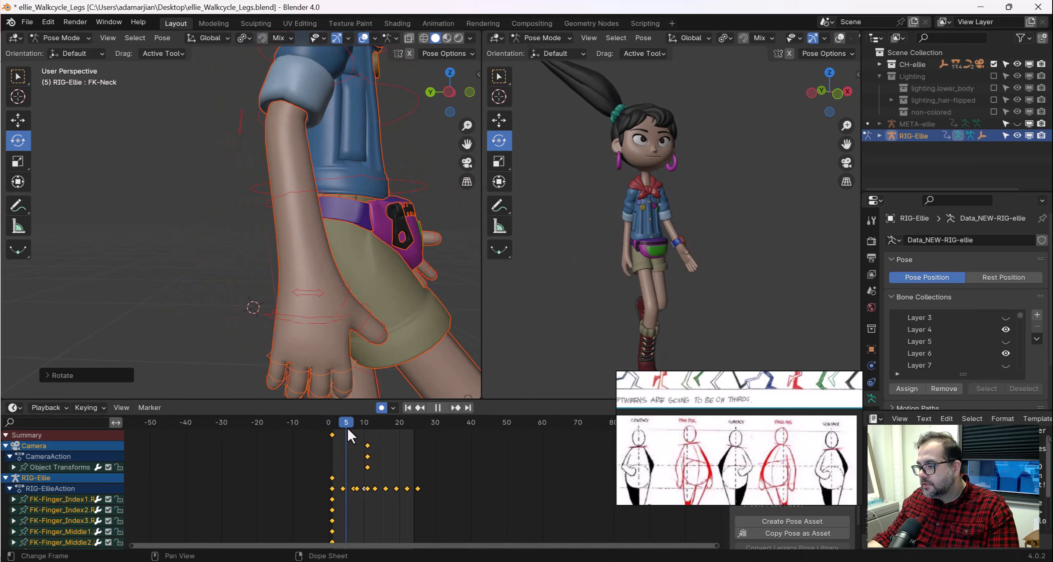
key("space")
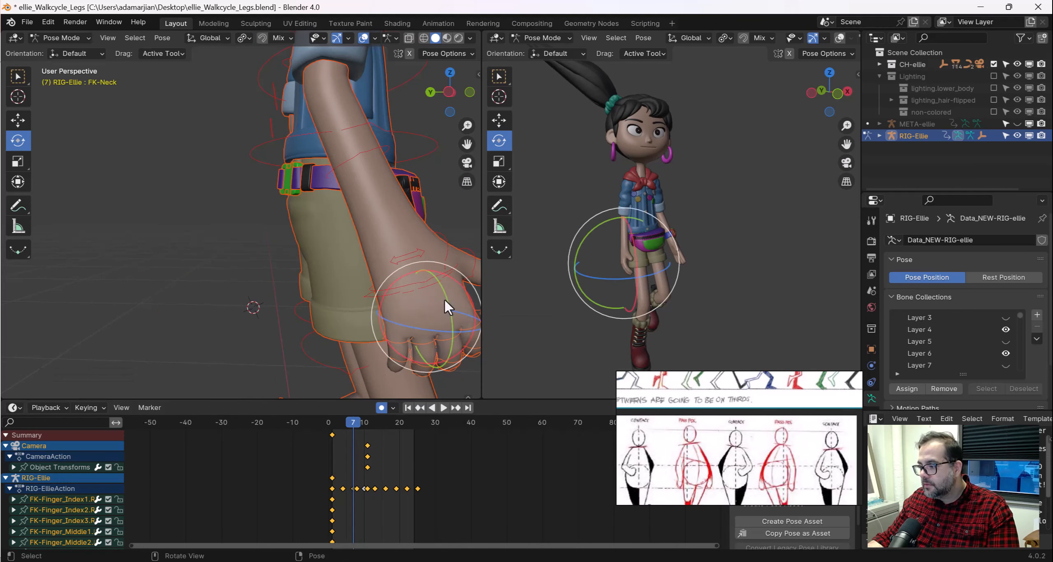
left_click_drag(444, 298, 437, 287)
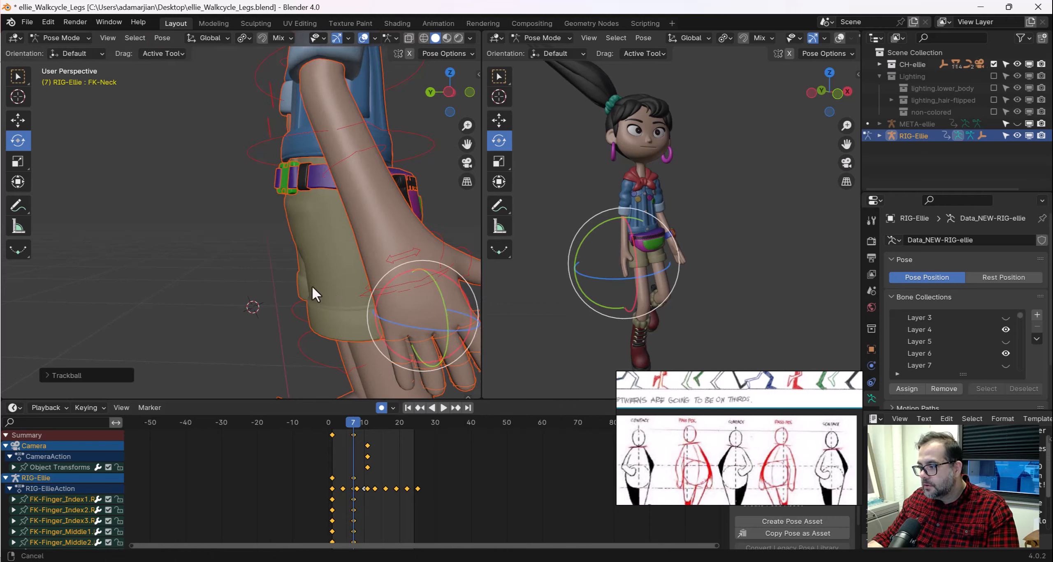
Go to frame 1, clear the right-hand selection and box-select the finger controls of the character's left hand
middle_click_drag(311, 284, 275, 266, "shift")
scroll(275, 266, "down", 2)
middle_click_drag(334, 309, 335, 294)
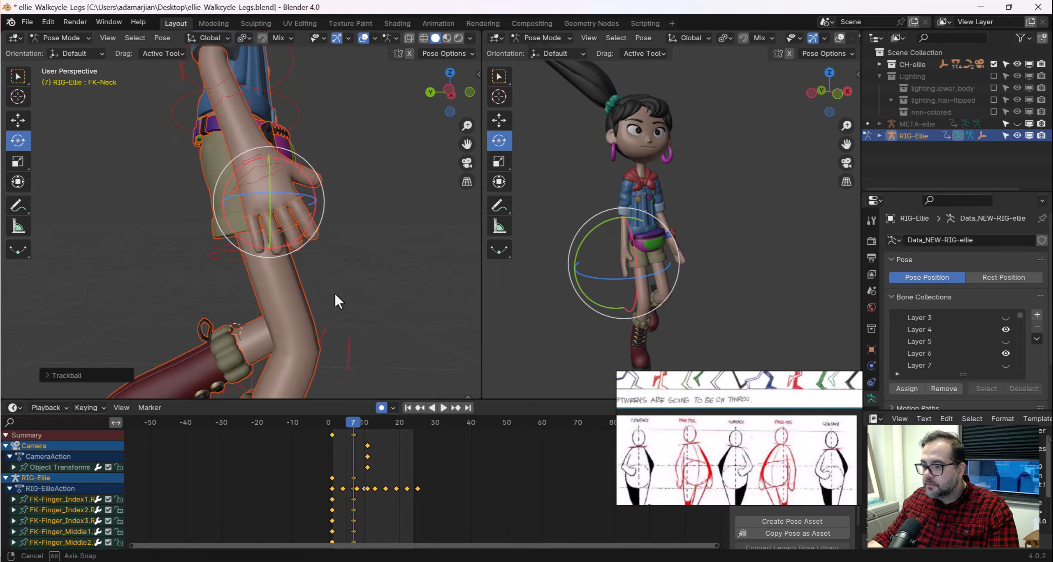
scroll(335, 291, "down", 2)
left_click_drag(354, 424, 332, 426)
scroll(389, 216, "up", 3)
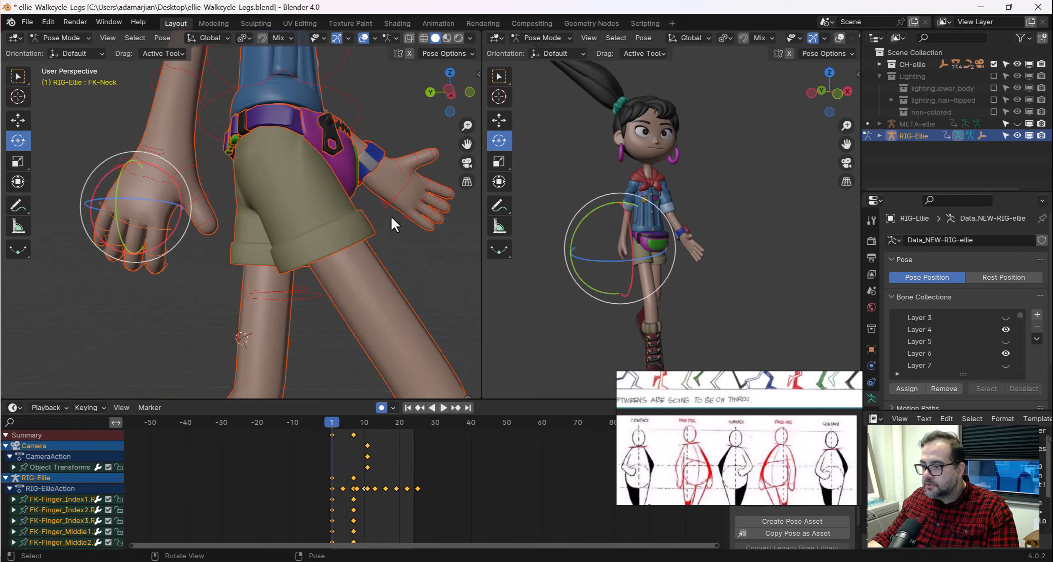
left_click(451, 253)
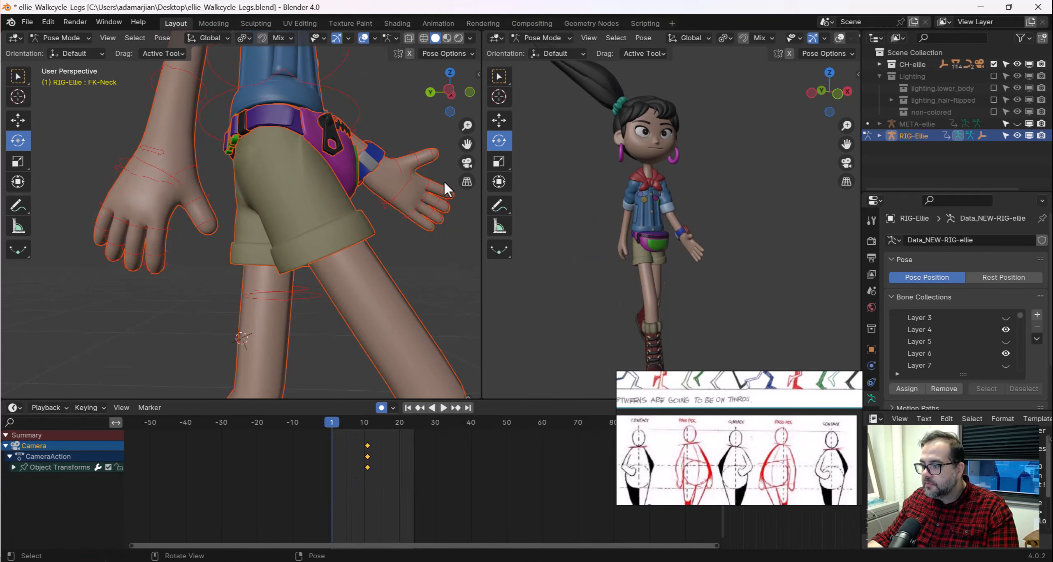
middle_click_drag(443, 180, 388, 192, "shift")
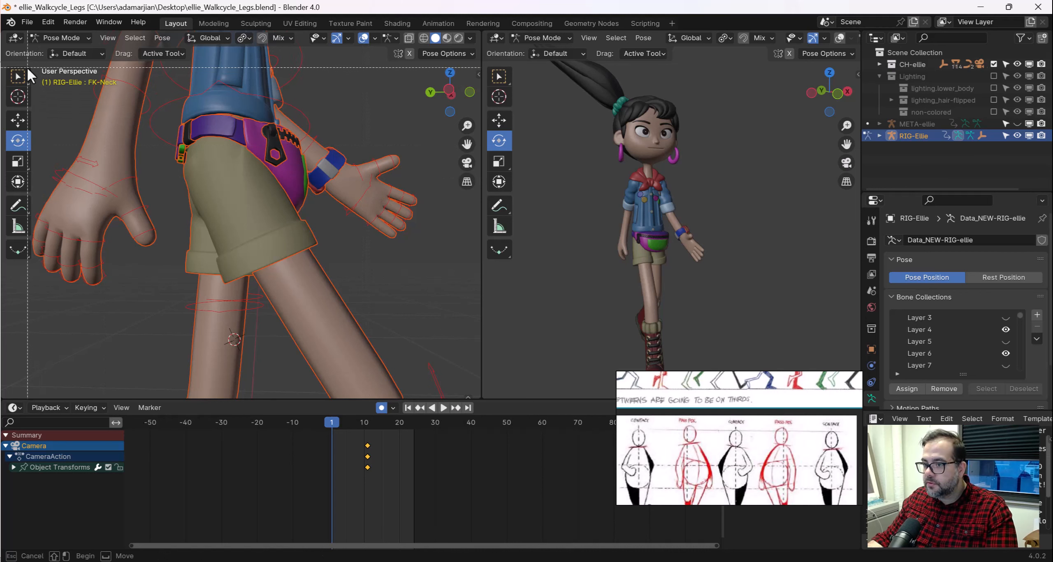
key("b")
left_click_drag(434, 255, 375, 189)
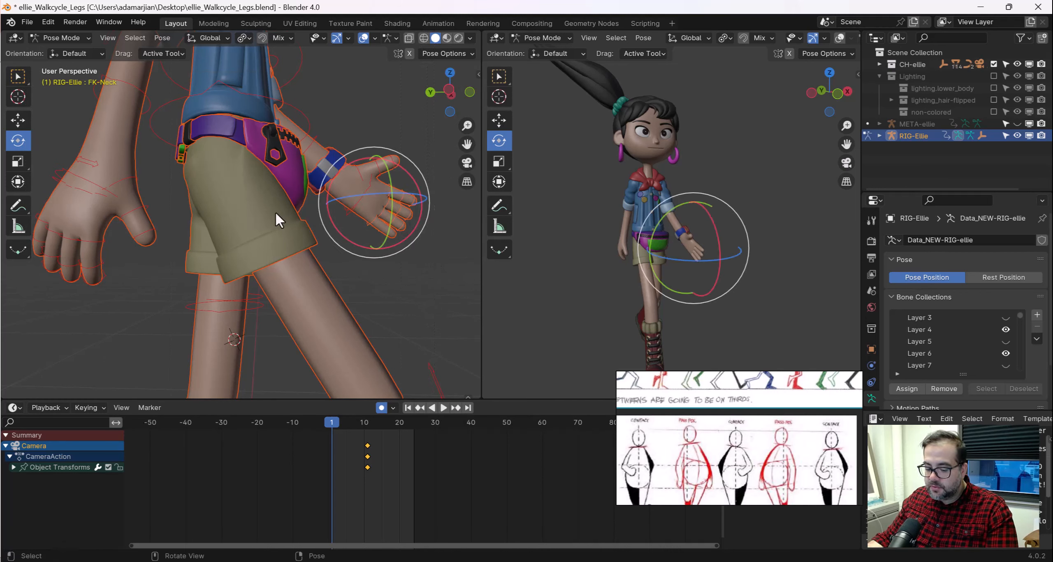
Reactivate the Rotate tool and curl the left-hand finger controls at frame 1 with a free trackball rotation
key("w")
key("w")
key("w")
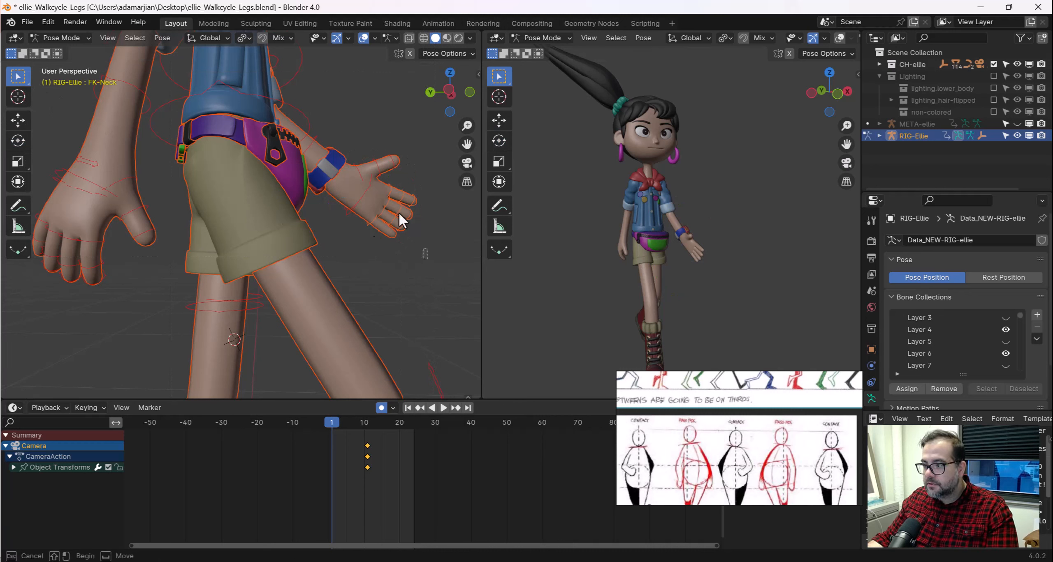
key("shift+space")
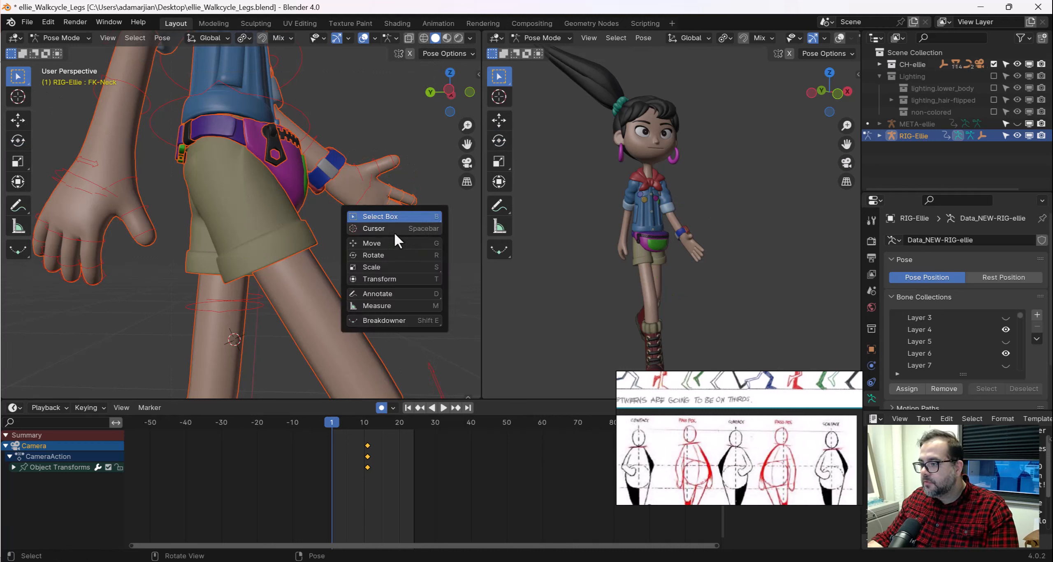
left_click(386, 255)
left_click_drag(375, 192, 410, 185)
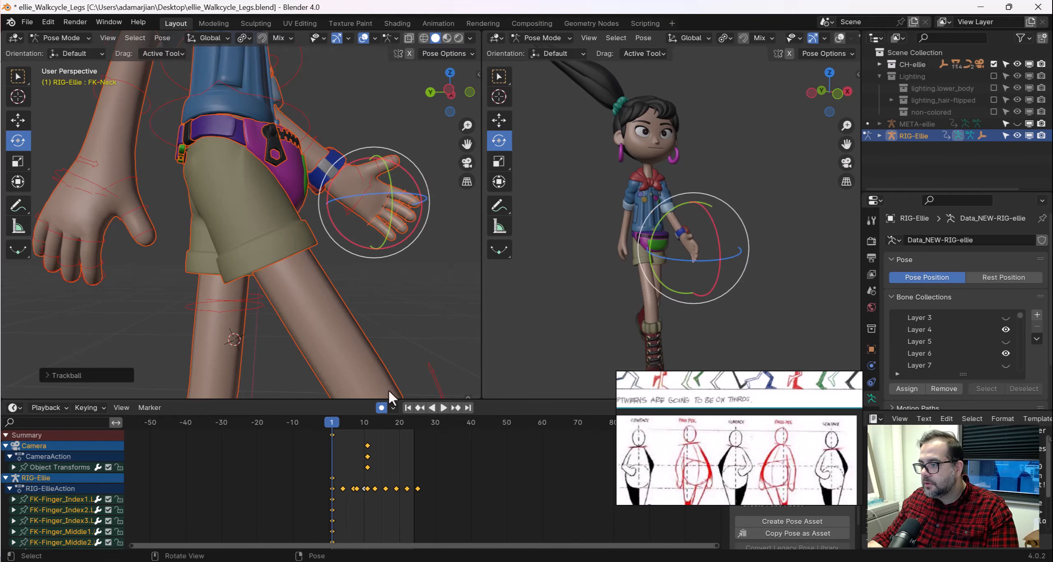
Go to frame 7 and rotate the left-hand finger controls from a front view of the hand
key("space")
key("space")
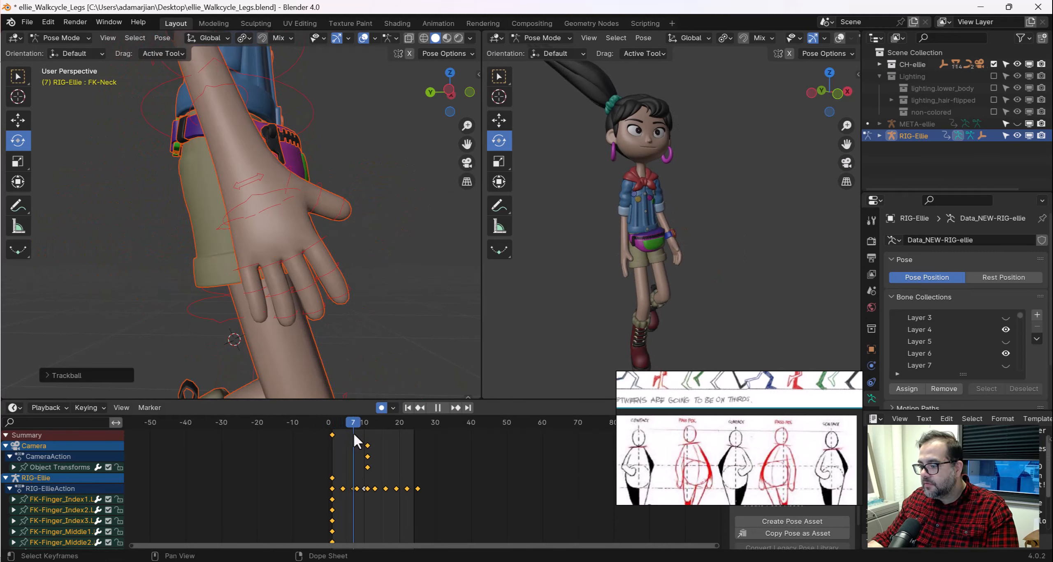
middle_click_drag(373, 284, 312, 294)
left_click_drag(245, 310, 253, 316)
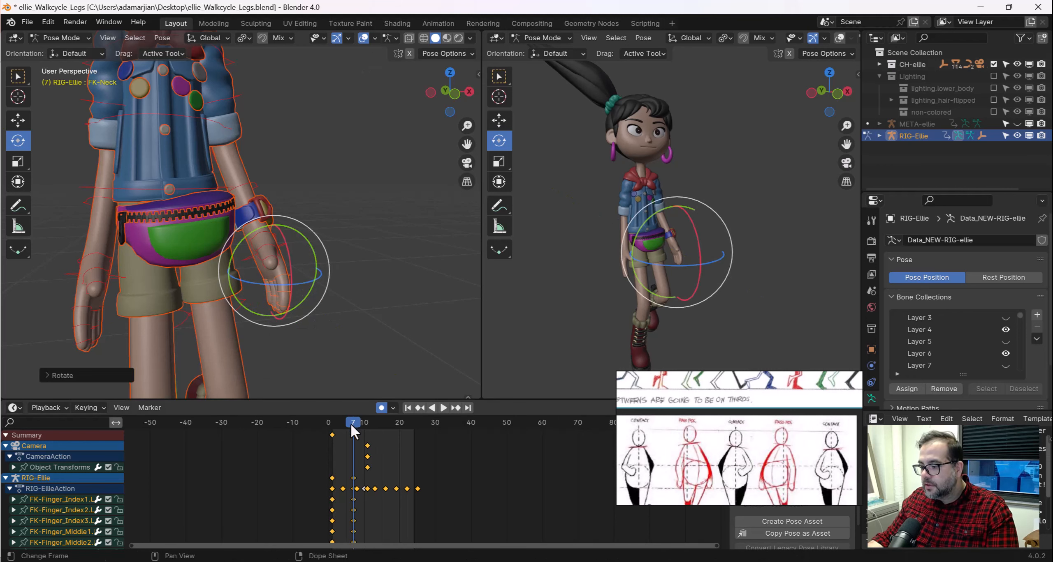
Try pasting the copied keyframes of all rig controls at frame 25, then undo the paste
left_click_drag(351, 422, 332, 427)
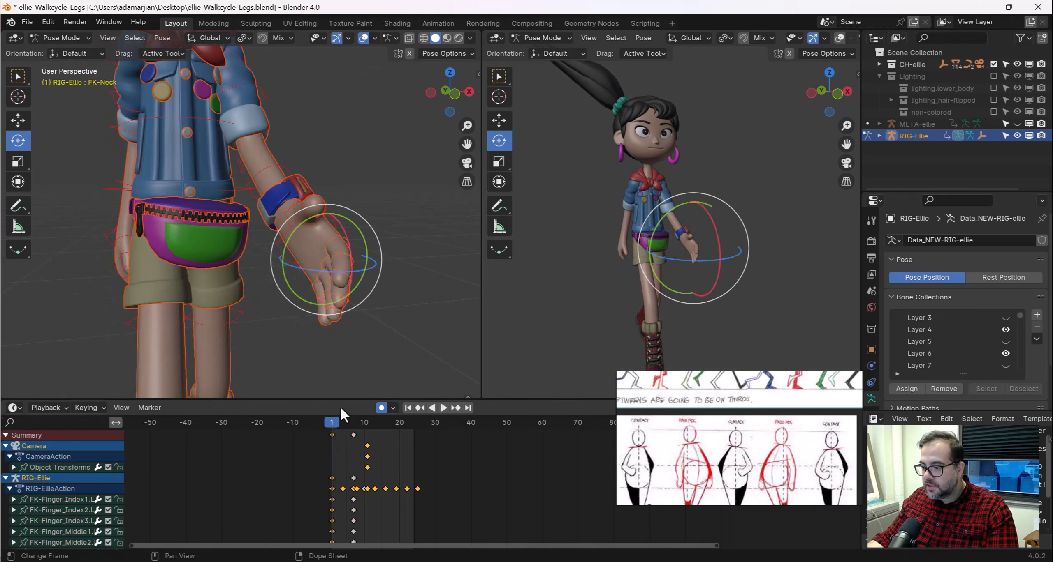
scroll(284, 274, "down", 3)
middle_click_drag(262, 287, 295, 285)
key("a")
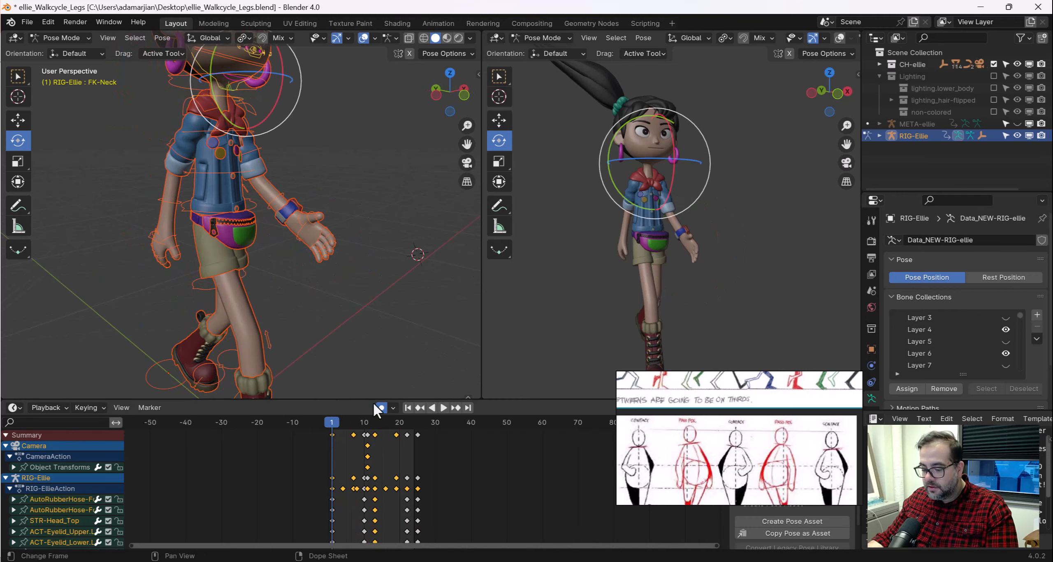
left_click_drag(330, 426, 406, 447)
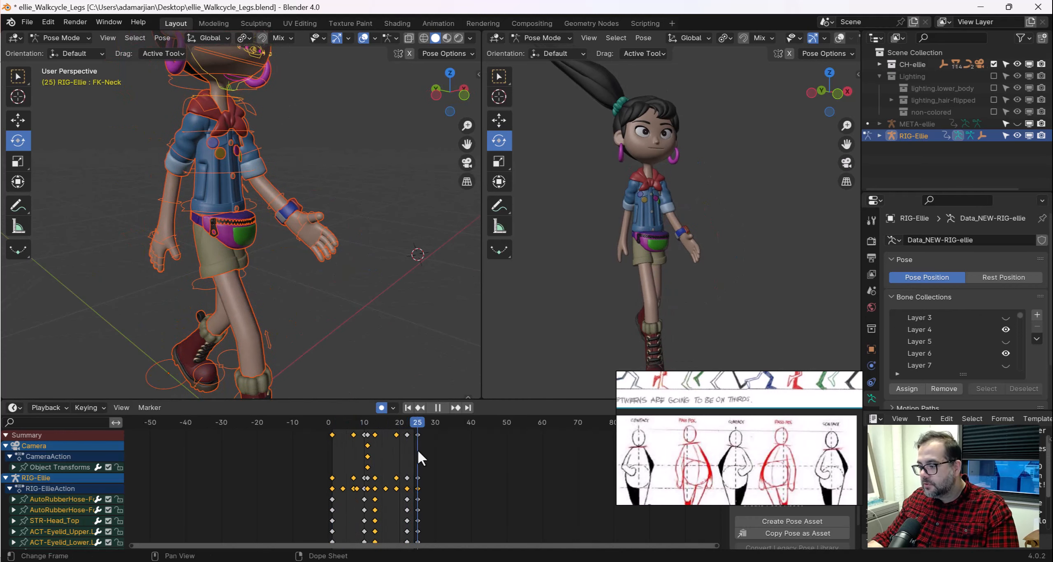
key("space")
key("ctrl+v")
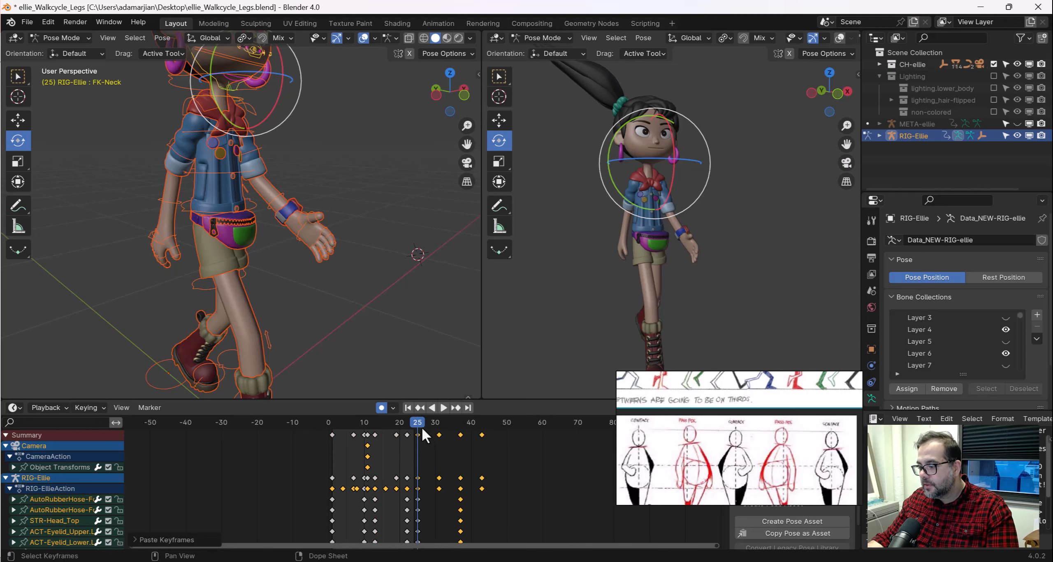
key("ctrl+z")
Select all rig controls, copy only their frame 1 keyframes and paste them at frame 25
left_click(325, 357)
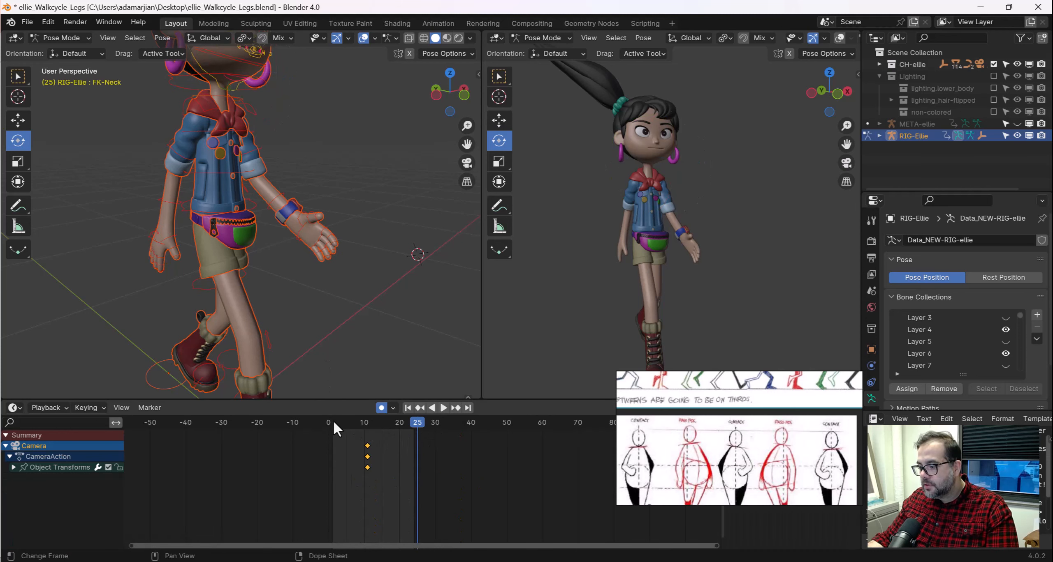
key("space")
key("Escape")
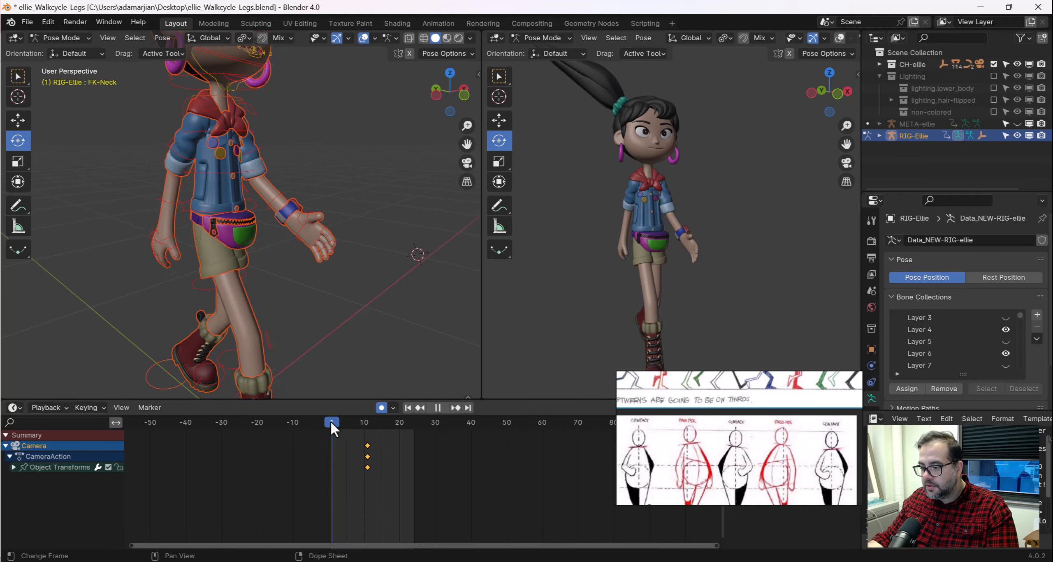
key("q")
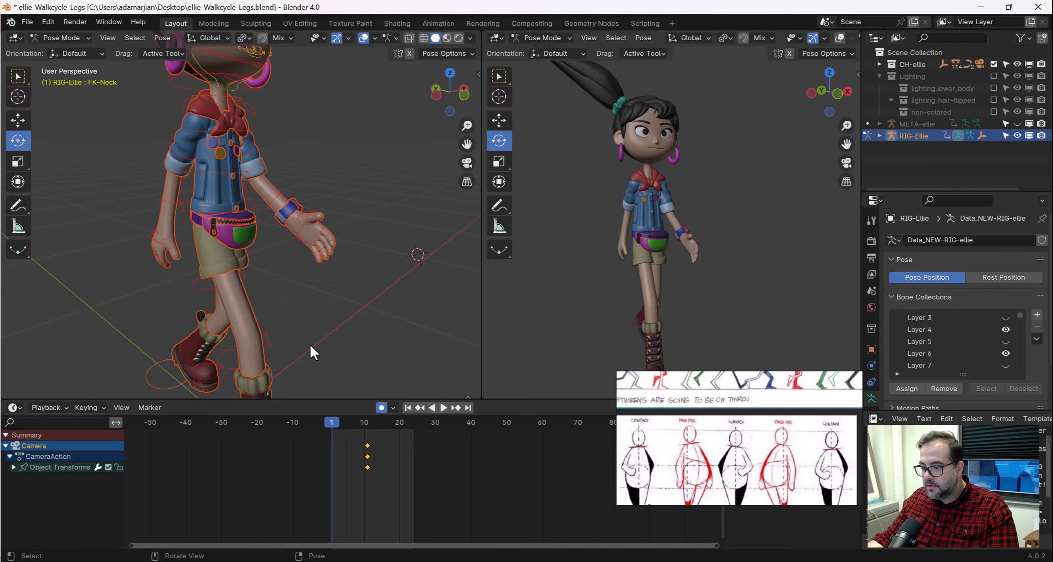
key("a")
left_click(343, 450)
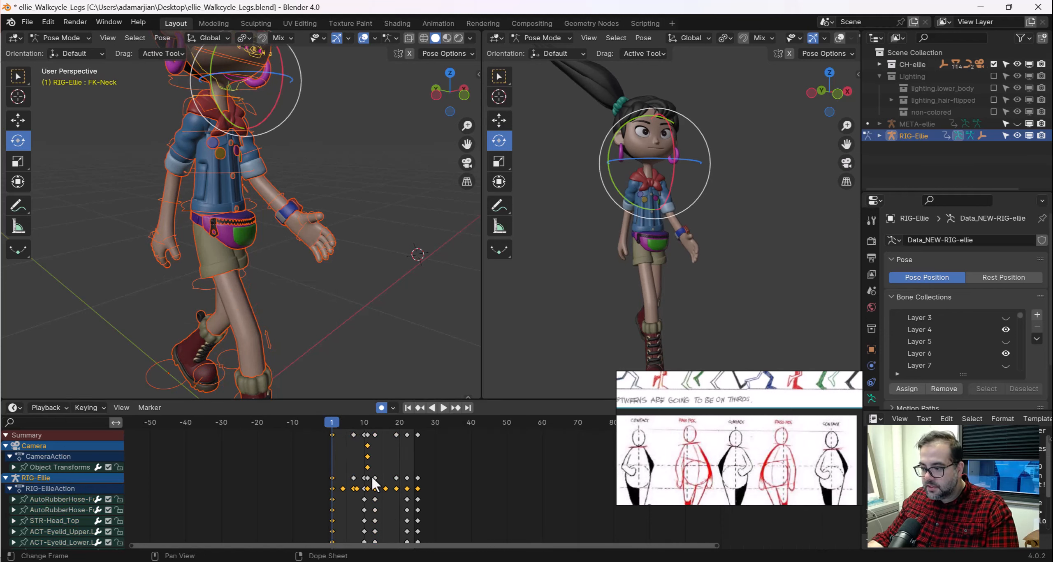
left_click(304, 330)
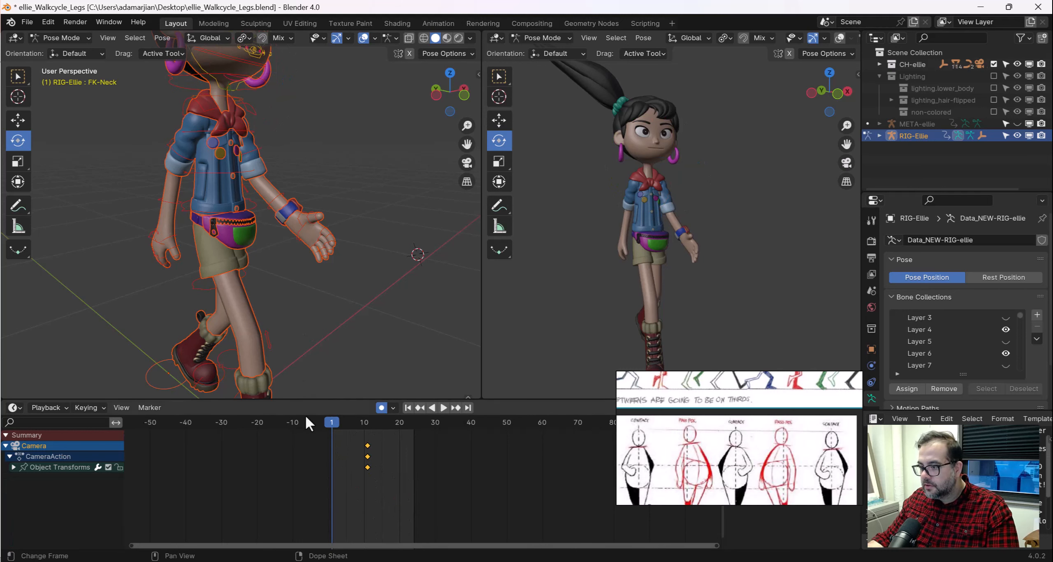
key("a")
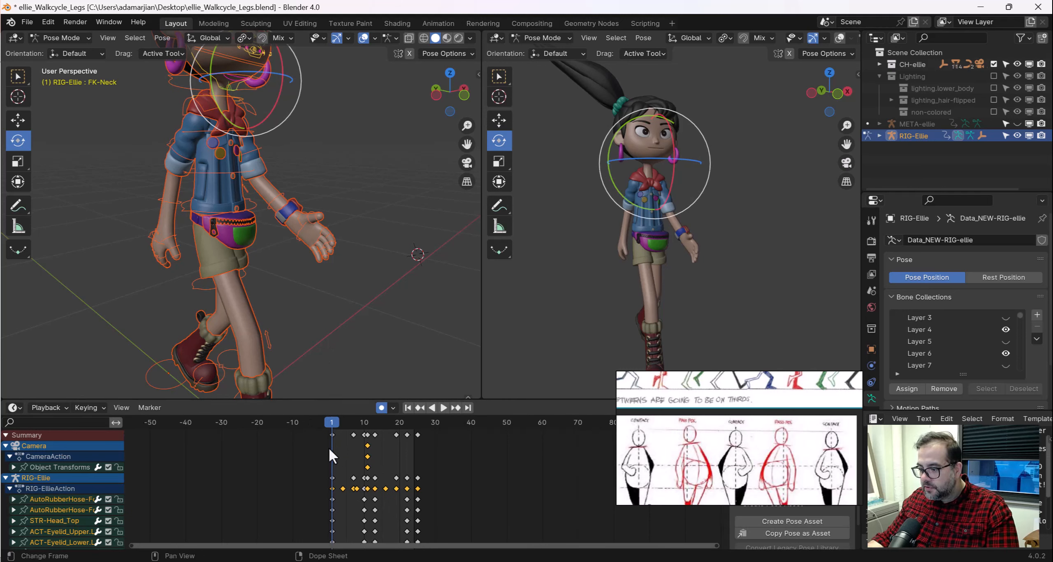
left_click(331, 435, "shift")
left_click_drag(341, 466, 397, 493)
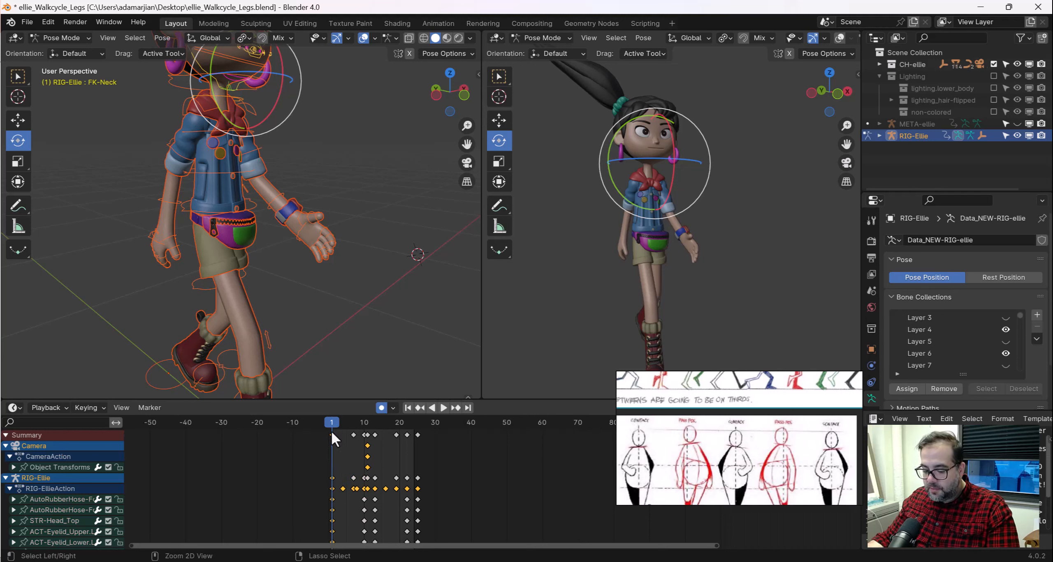
key("space")
key("space")
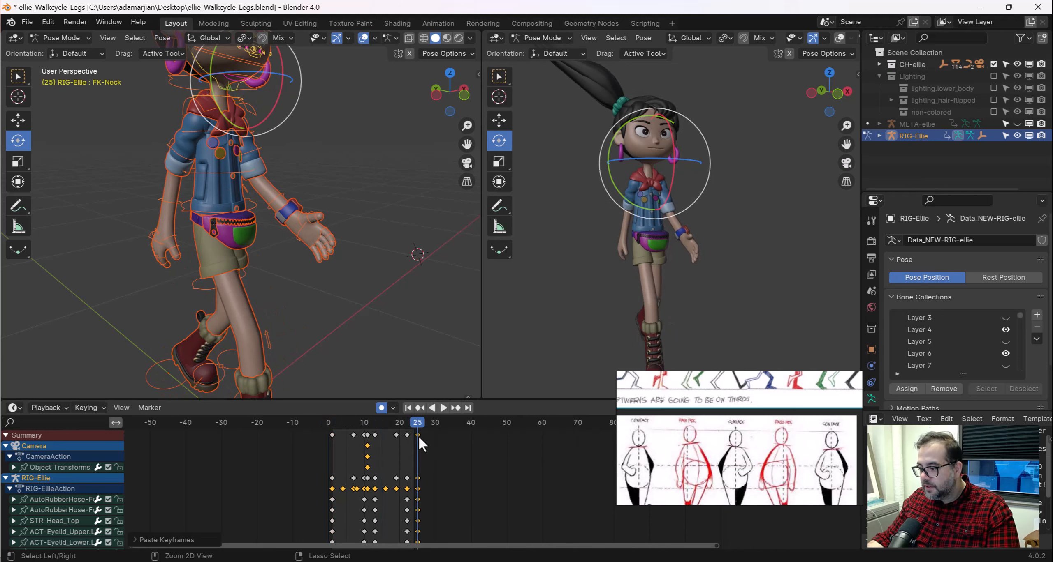
key("ctrl+v")
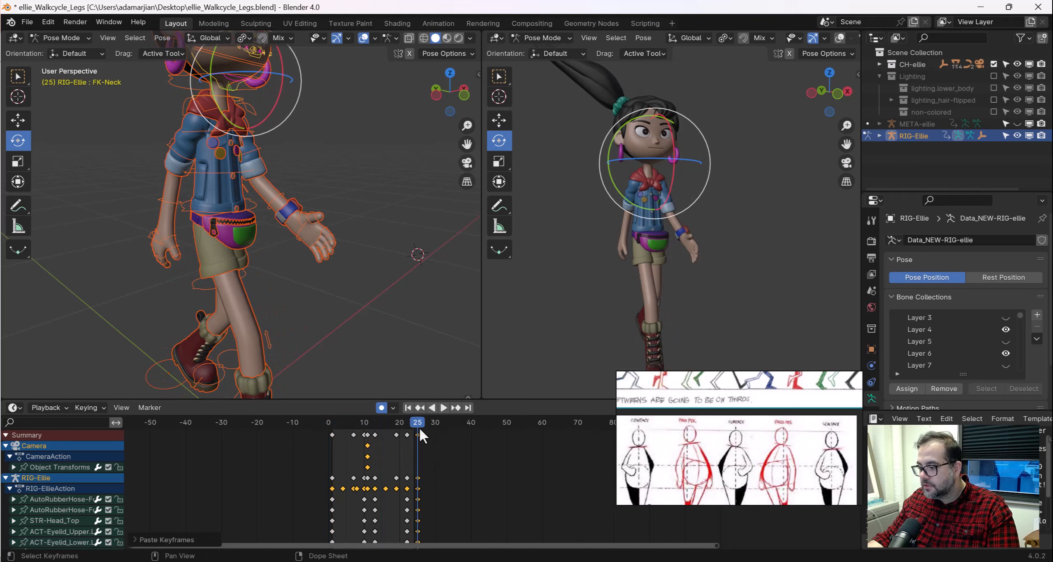
Paste the copied frame 1 keyframes flipped at frame 13
left_click_drag(420, 430, 374, 429)
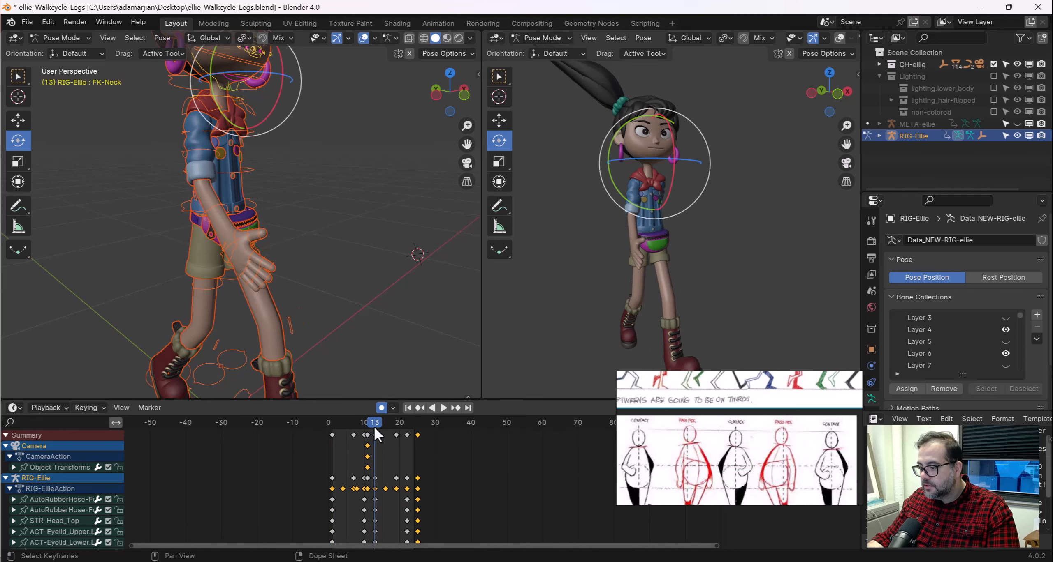
right_click(374, 423)
left_click(375, 421)
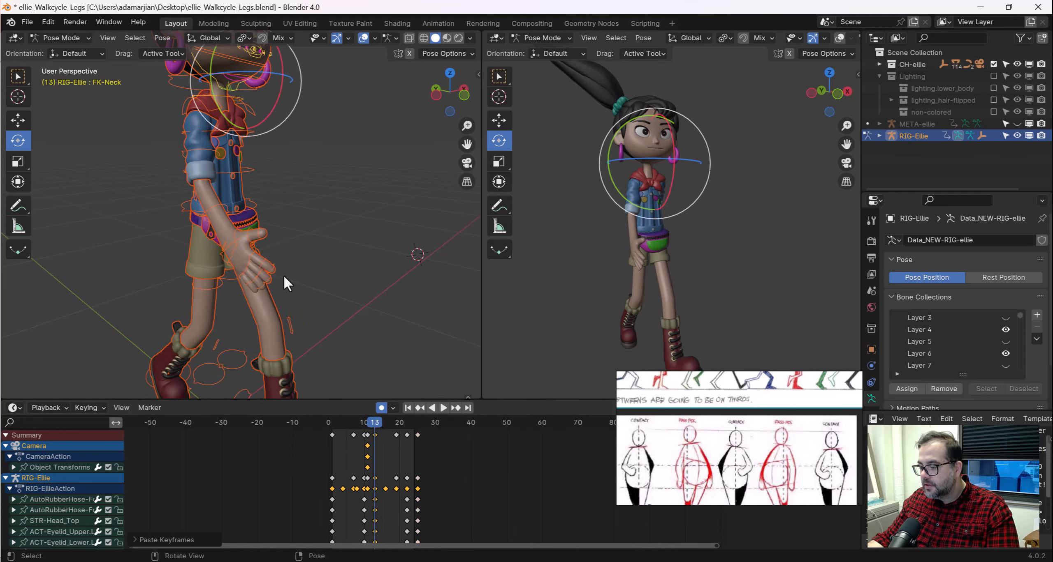
Copy the frame 7 keyframes of all rig controls and paste them flipped at frame 19
middle_click_drag(231, 240, 291, 218)
left_click_drag(367, 429, 352, 431)
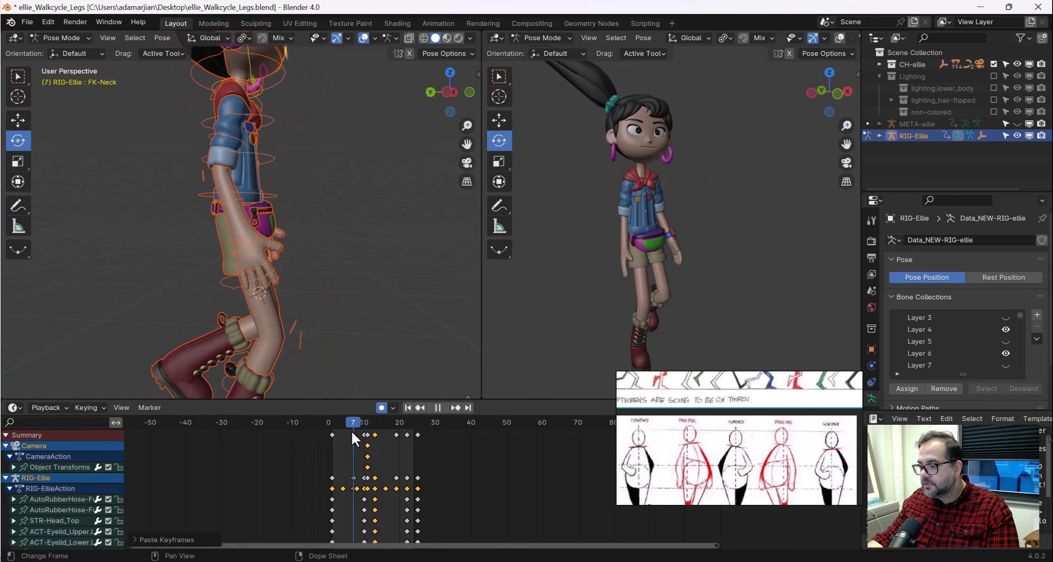
key("Escape")
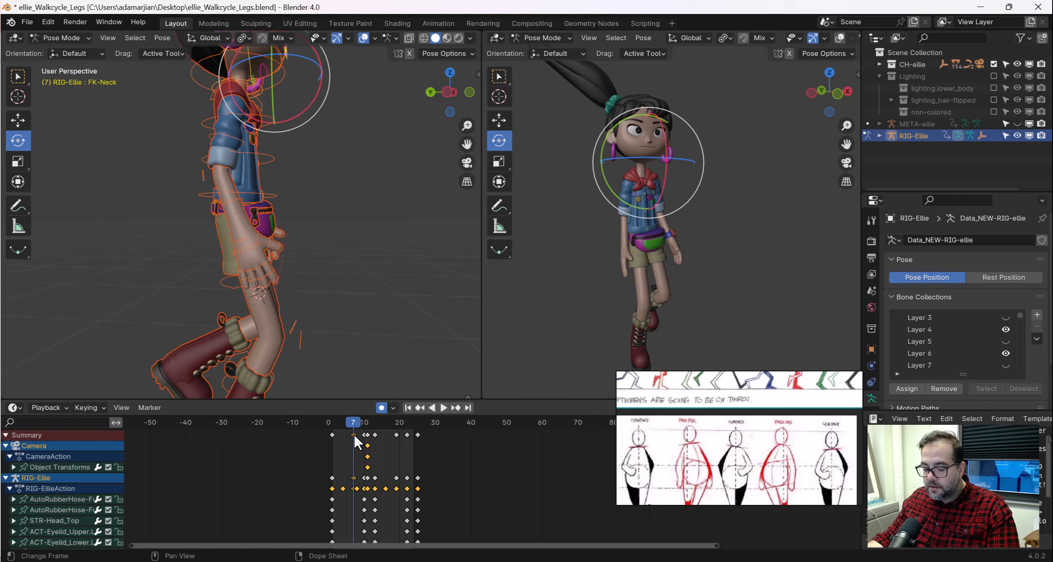
left_click(354, 435)
key("space")
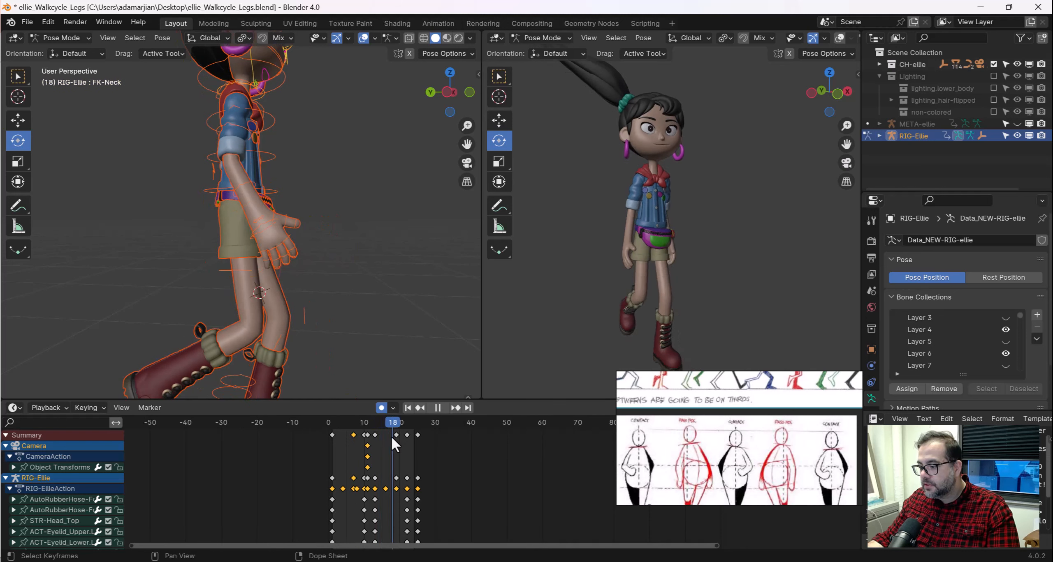
key("space")
right_click(395, 432)
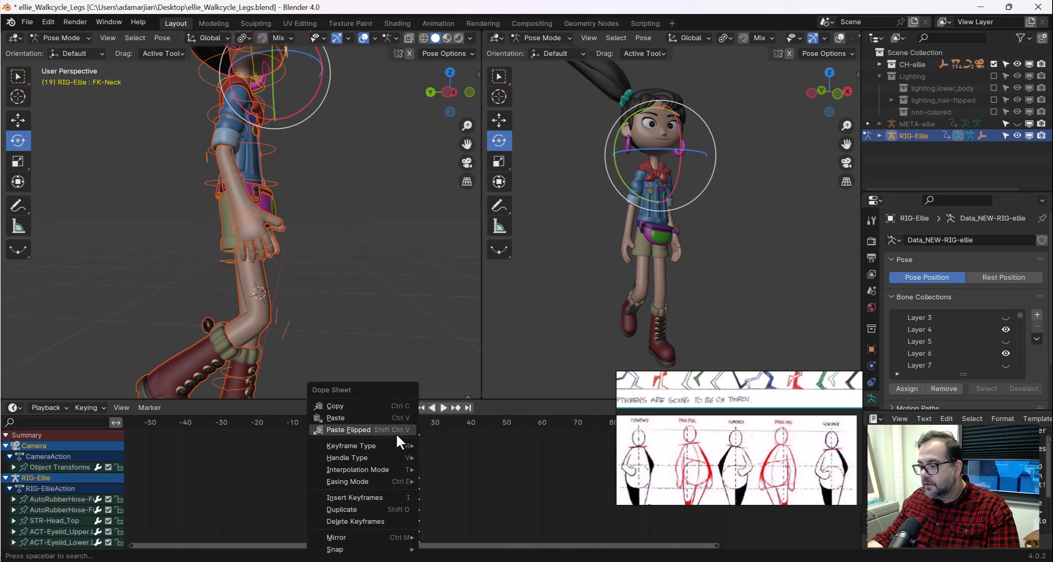
left_click(394, 432)
Play the walk cycle and examine the full-body motion from the front and at an angle
scroll(325, 270, "down", 2)
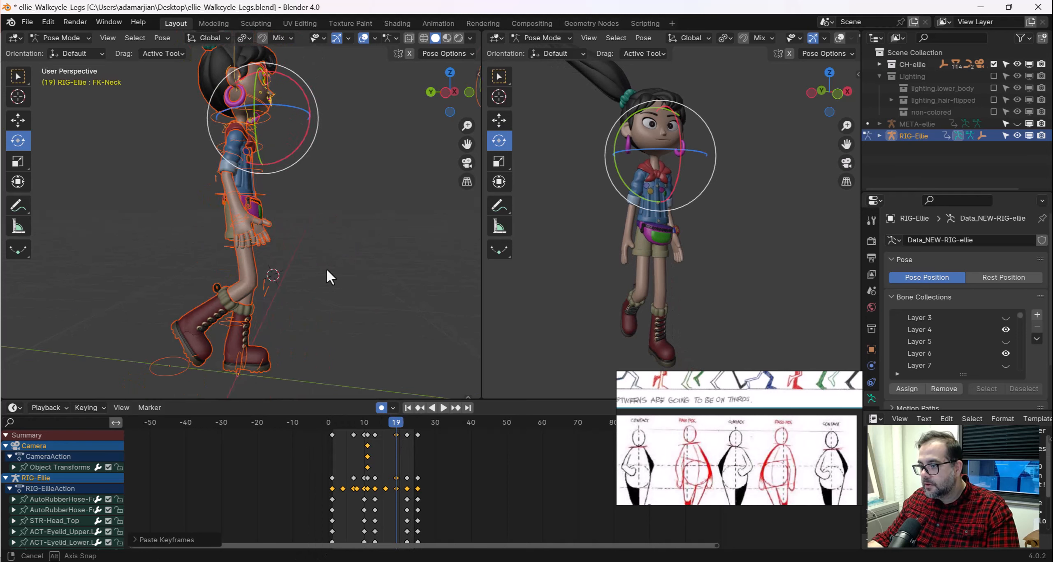
middle_click_drag(325, 269, 225, 254)
left_click(443, 407)
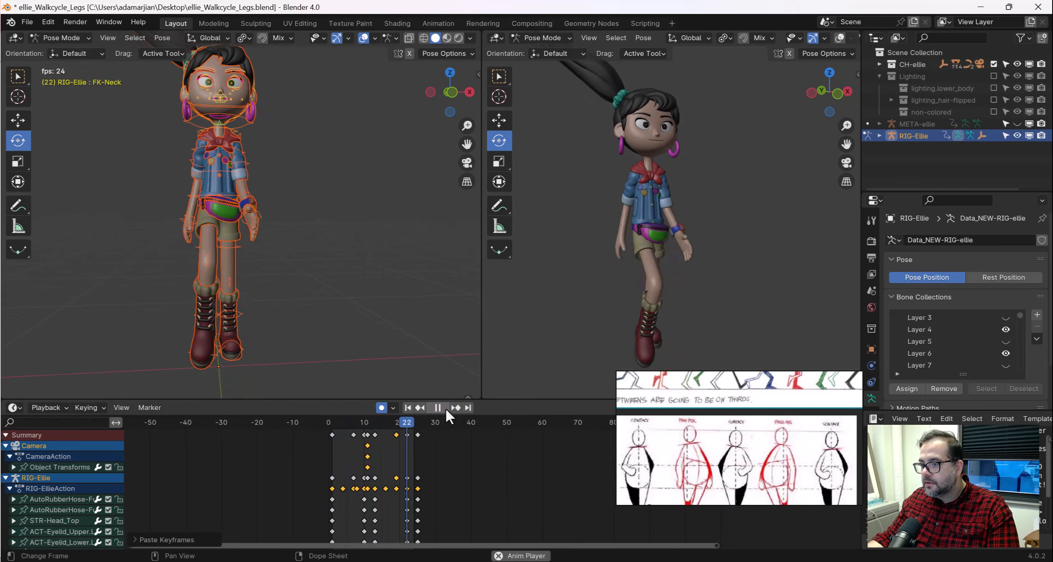
middle_click_drag(244, 198, 312, 201)
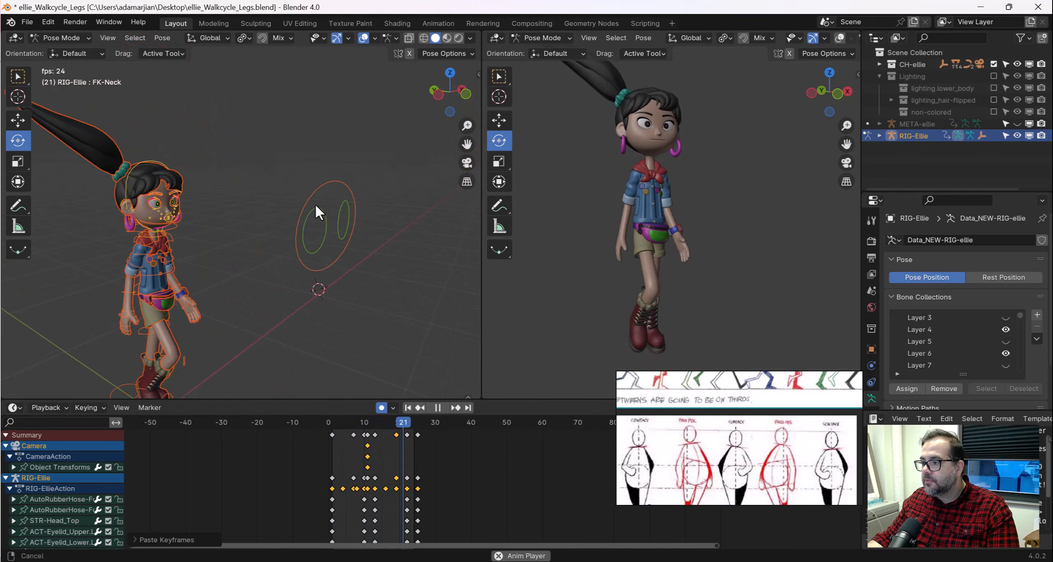
key("r")
left_click(364, 226)
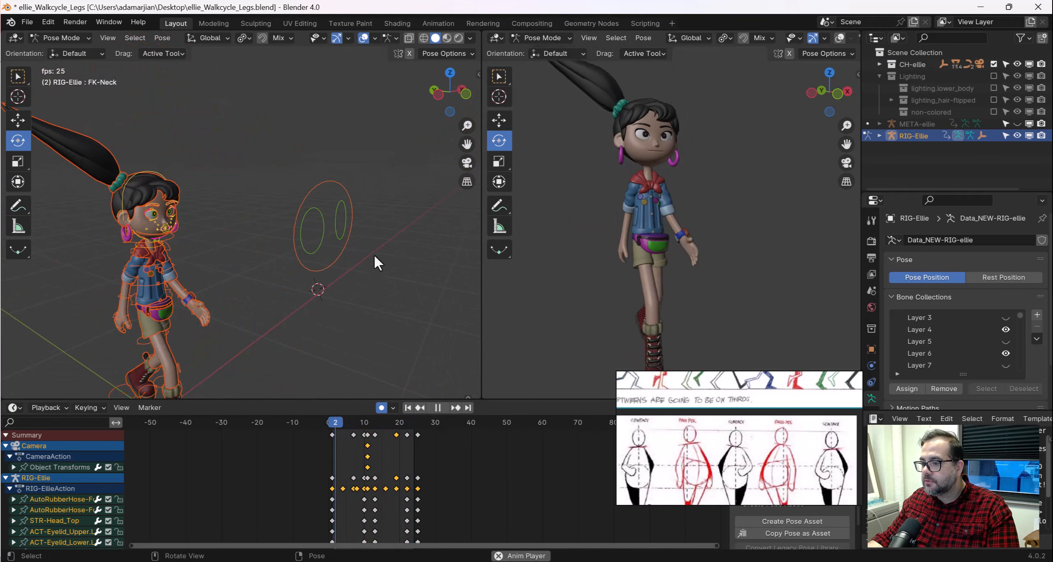
Stop the playback, return to frame 2 and try a small rotation of the left eye target control
left_click(344, 228)
key("space")
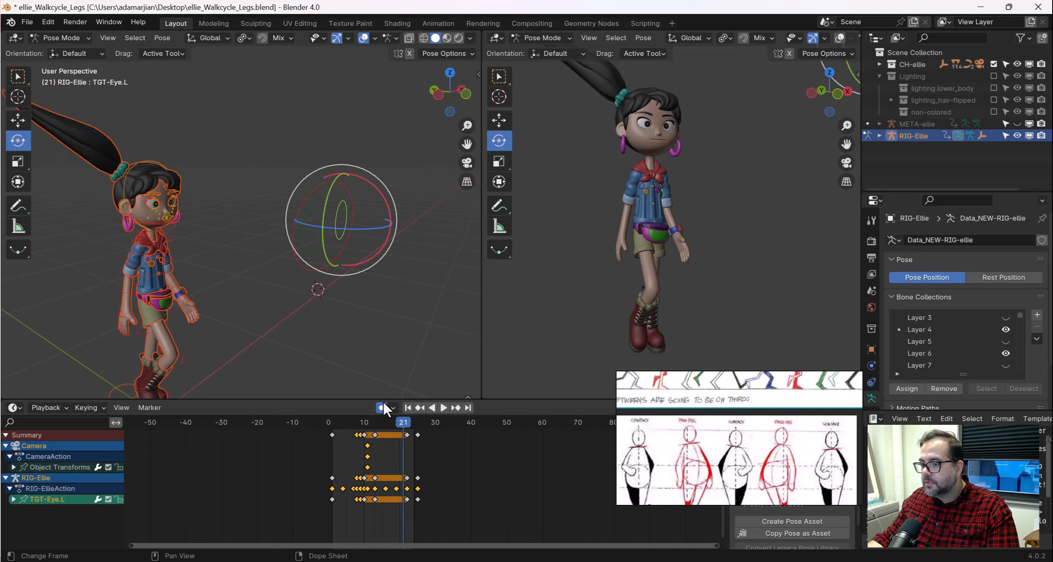
left_click_drag(400, 428, 334, 421)
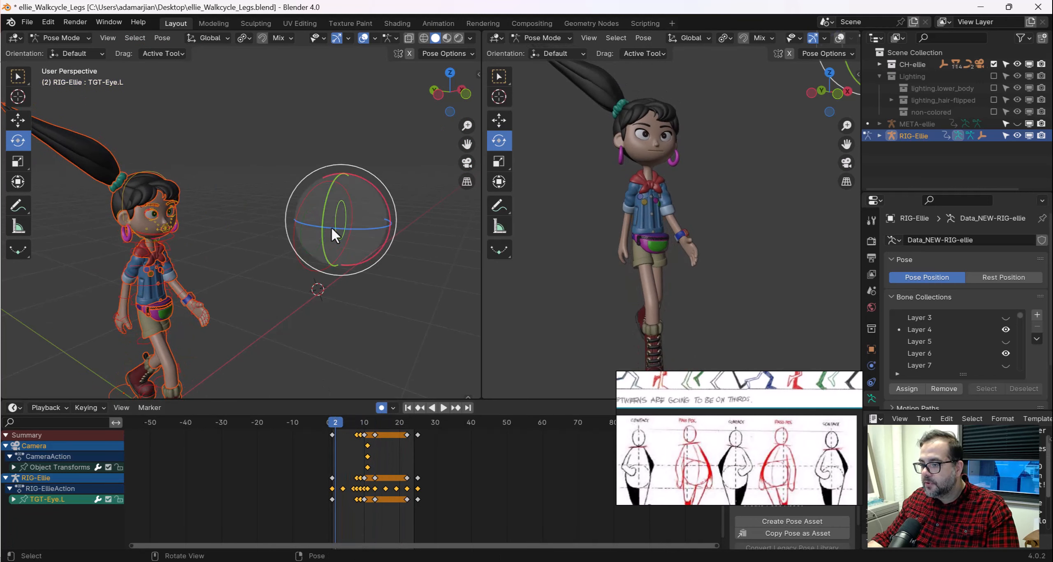
left_click_drag(331, 226, 352, 235)
left_click(309, 217)
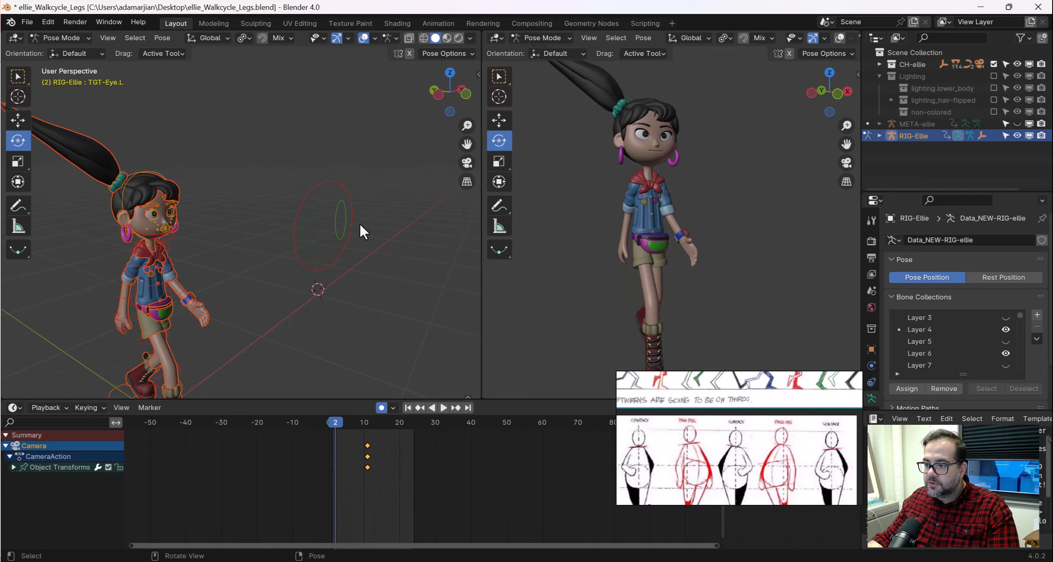
Try lowering both eye target controls together with the Move tool at frame 2, then undo the move
key("b")
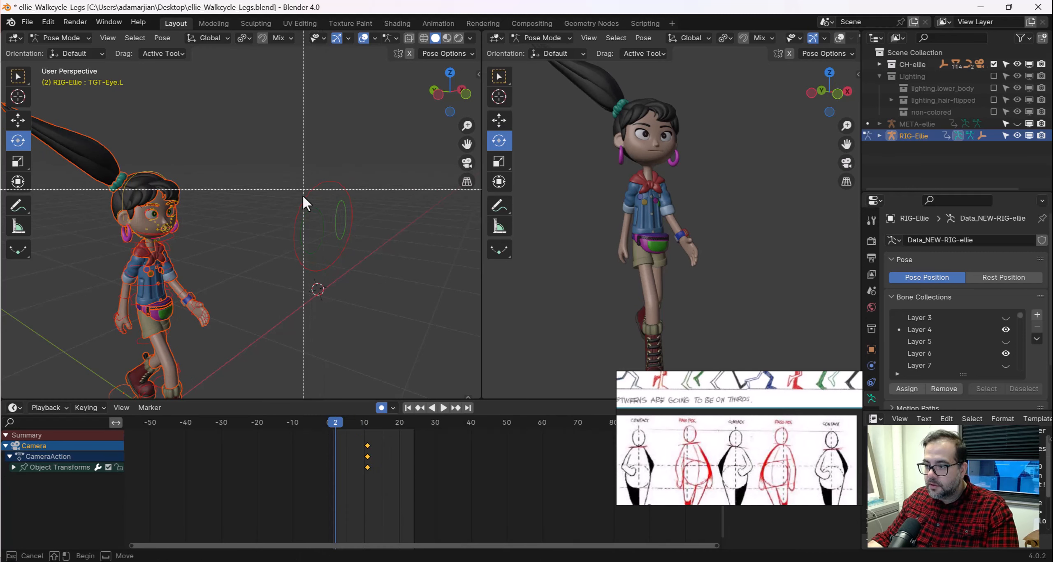
left_click_drag(310, 202, 336, 224)
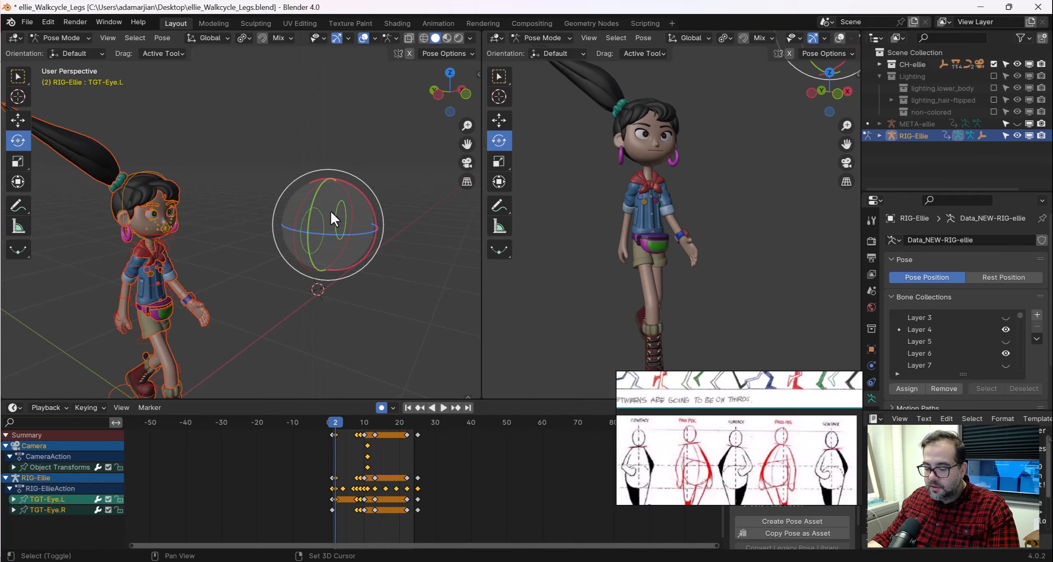
key("shift+space")
left_click(314, 200)
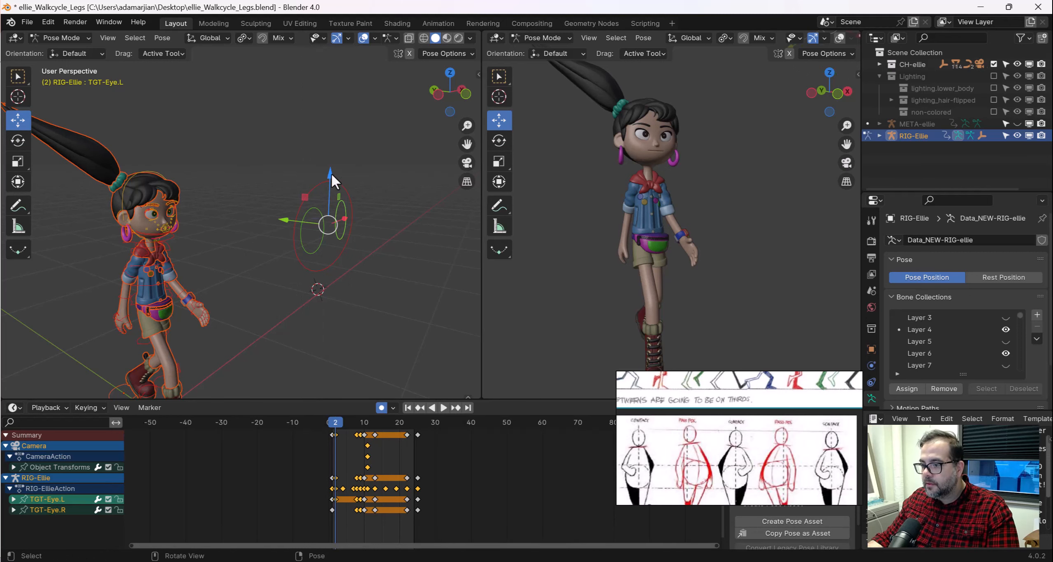
mouse_move(331, 175)
left_mouse_down()
mouse_move(331, 188)
mouse_move(336, 155)
mouse_move(337, 189)
left_mouse_up()
mouse_move(342, 220)
middle_mouse_down()
mouse_move(311, 212)
mouse_move(343, 230)
middle_mouse_up()
scroll(342, 247, "up", 1)
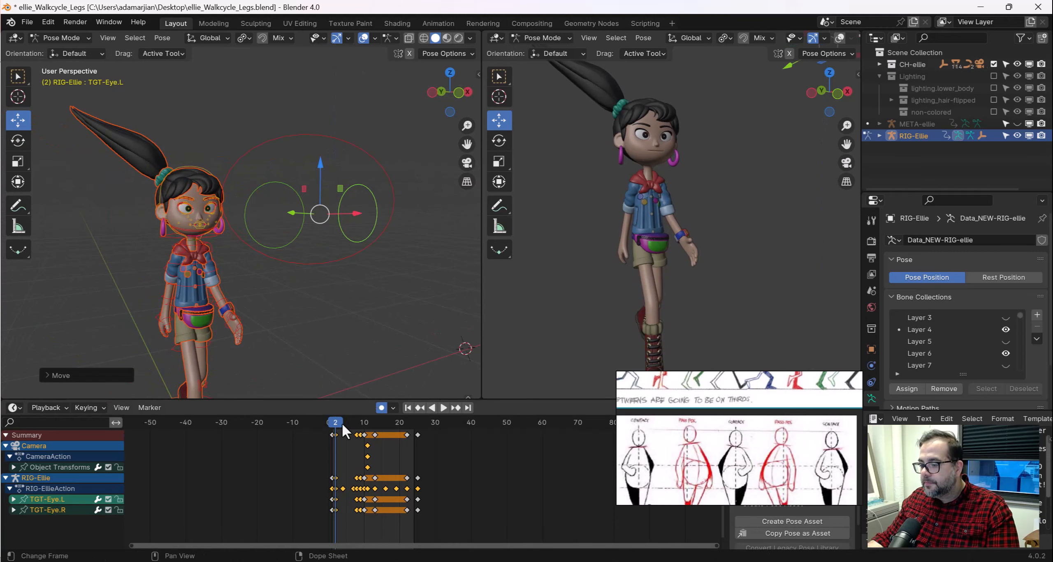
key("ctrl+z")
key("ctrl+z")
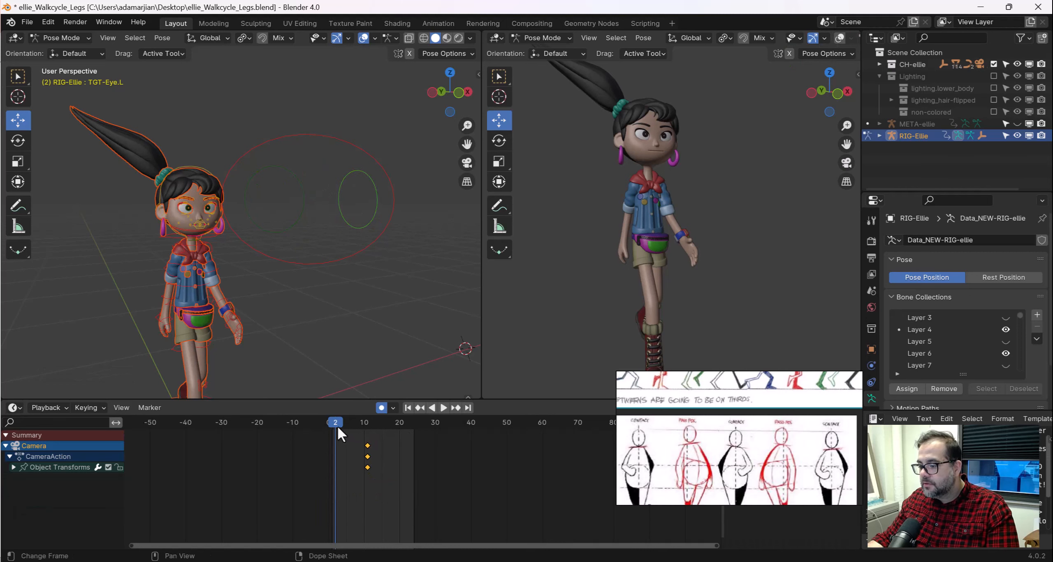
Select the master eye target and both eye targets, and delete all of their keyframes
left_click(337, 425)
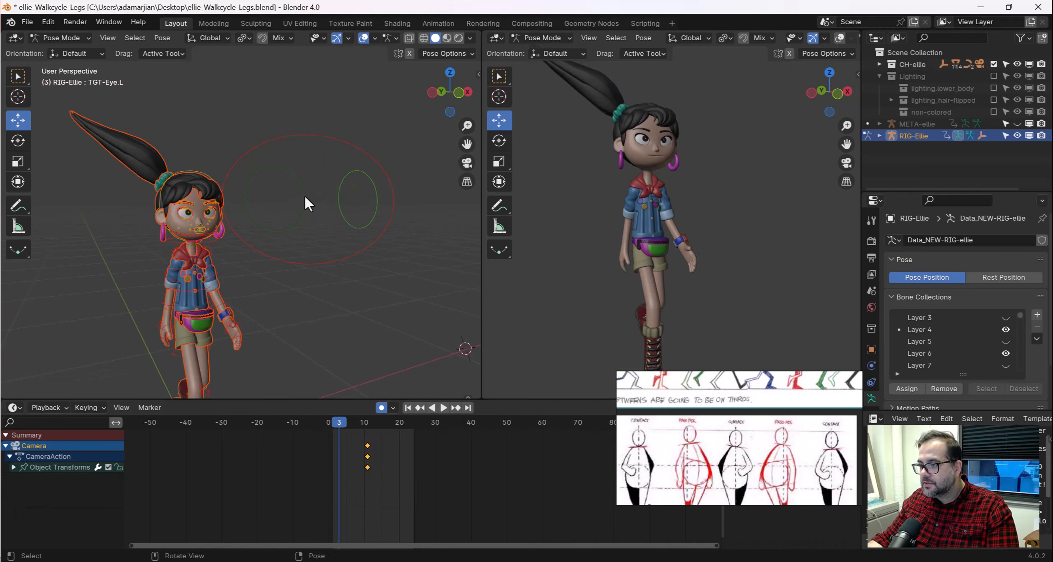
key("b")
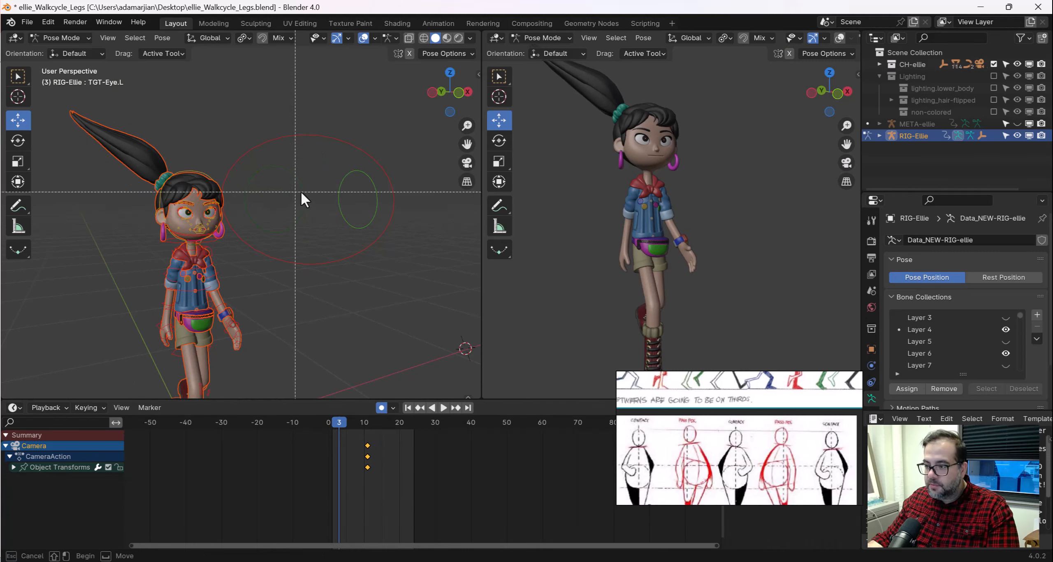
left_click_drag(269, 96, 380, 264)
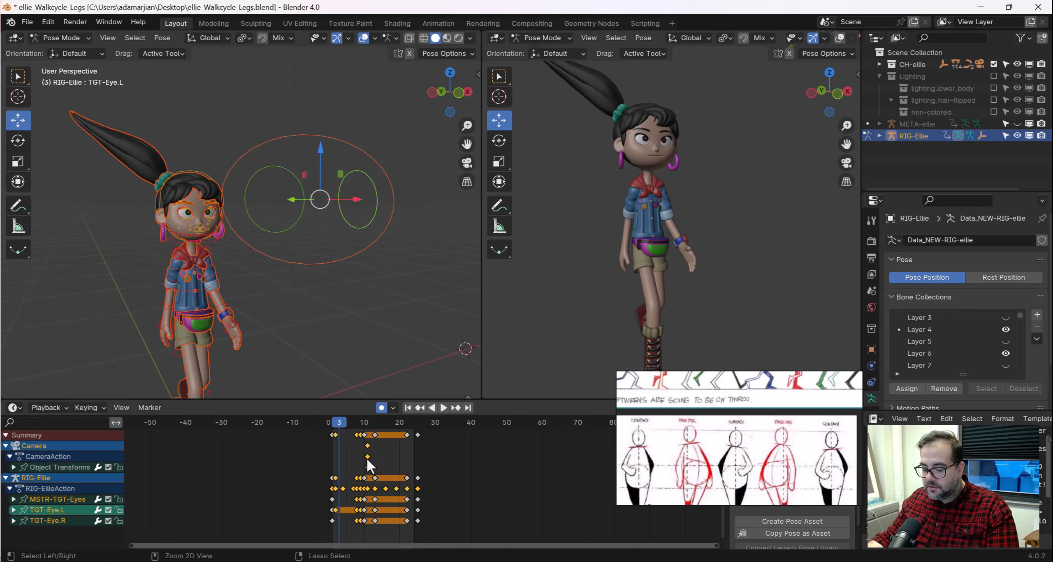
key("b")
left_click_drag(311, 432, 440, 530)
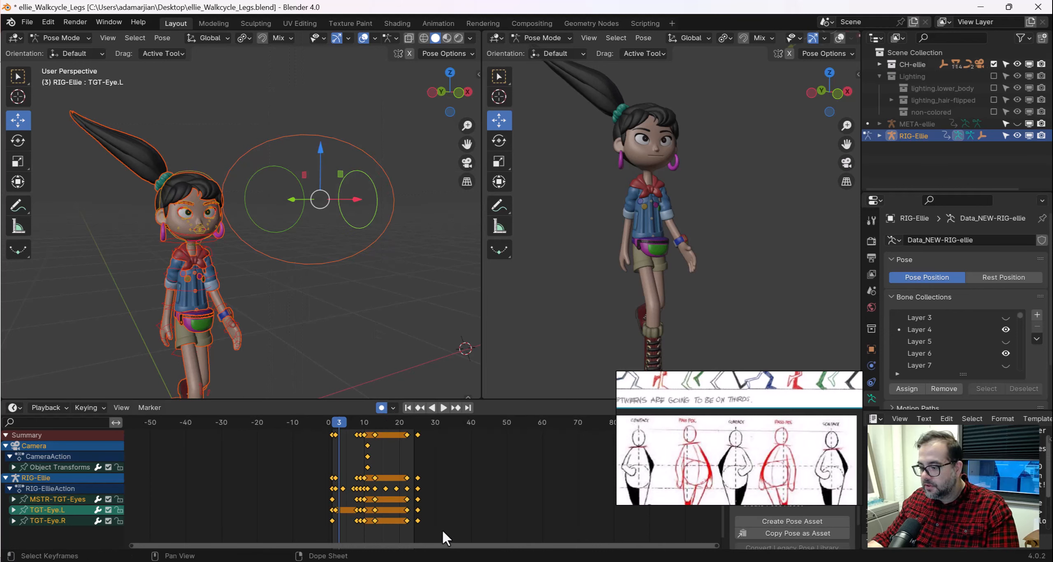
right_click(403, 458)
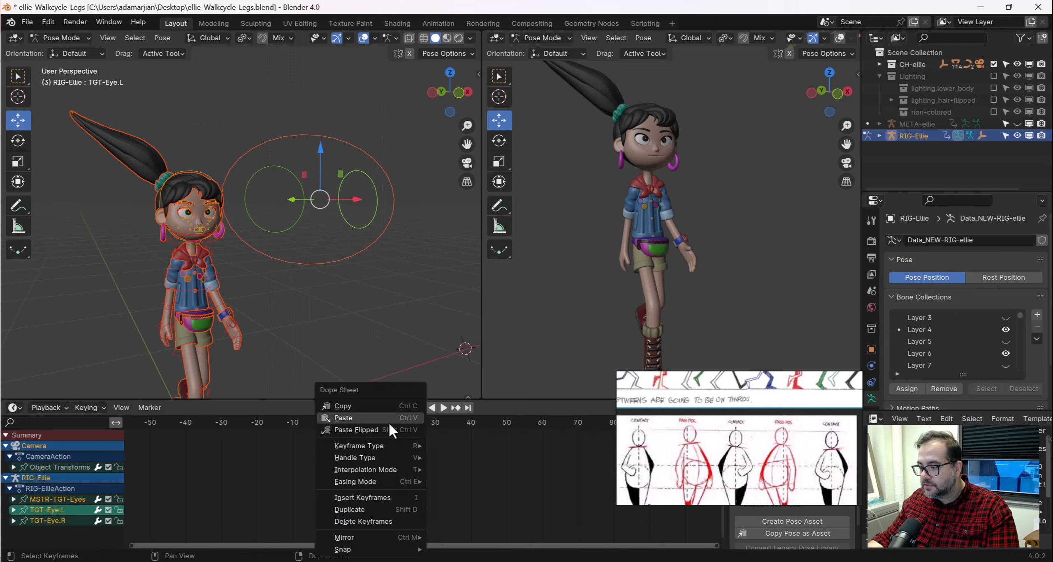
left_click(370, 520)
Scrub to frame 12 and try to delete the camera's keyframes at frame 11
left_click_drag(334, 423, 371, 453)
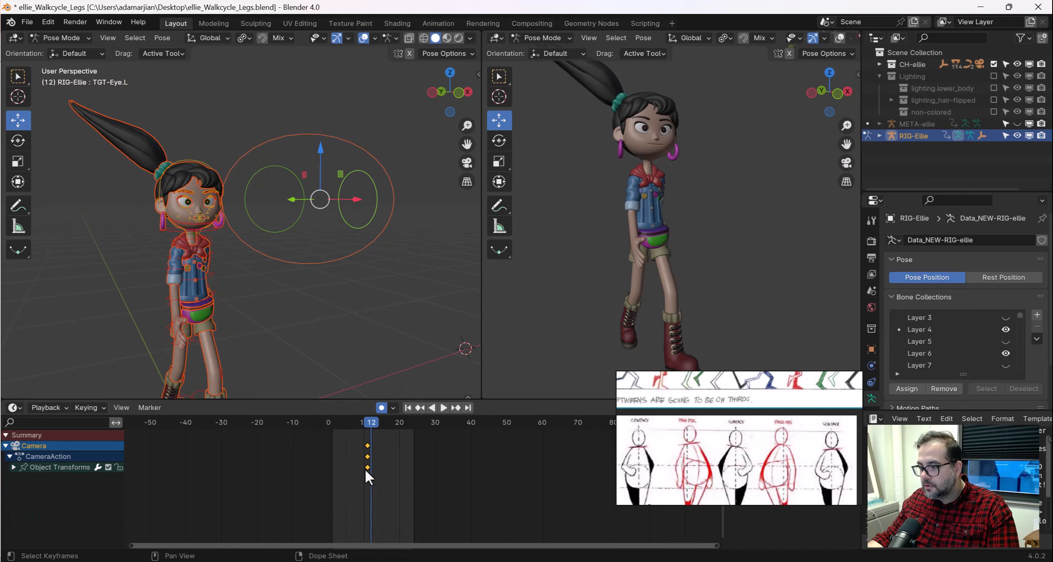
right_click(374, 446)
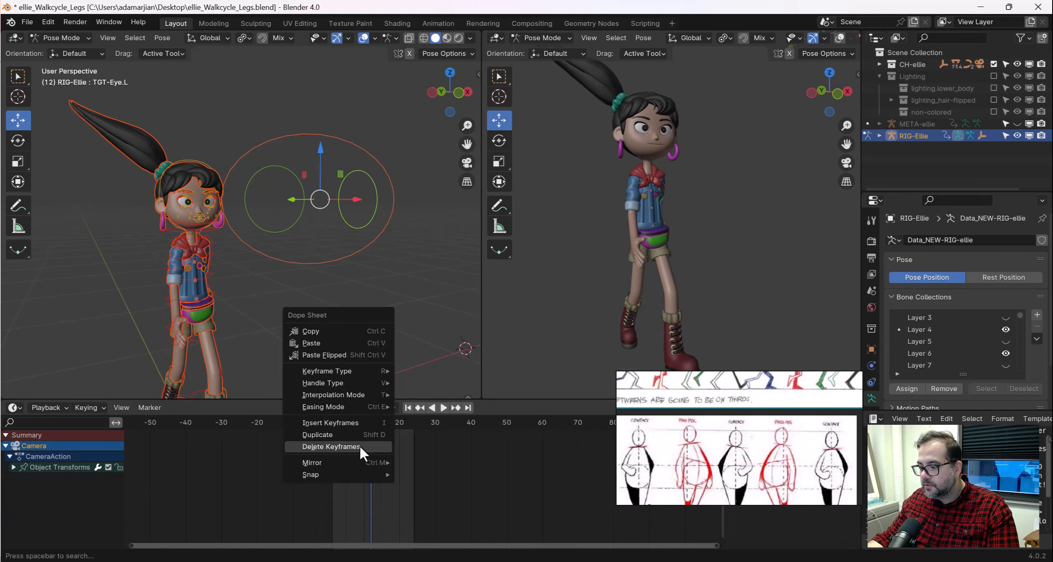
left_click(360, 446)
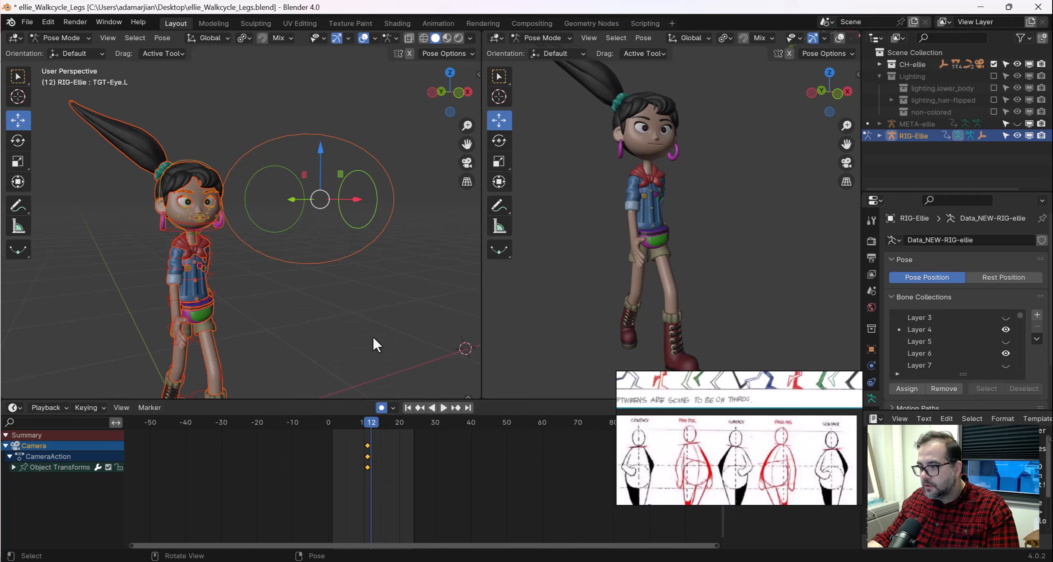
Select only the left and right eye targets and try again to delete the remaining keyframes
left_click(344, 243)
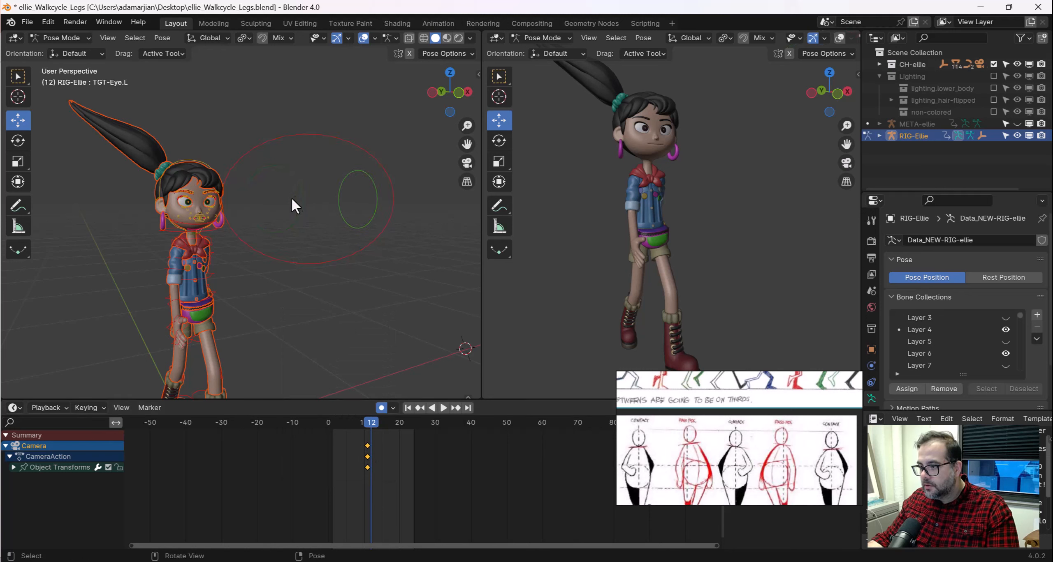
left_click(303, 203)
left_click(346, 218, "shift")
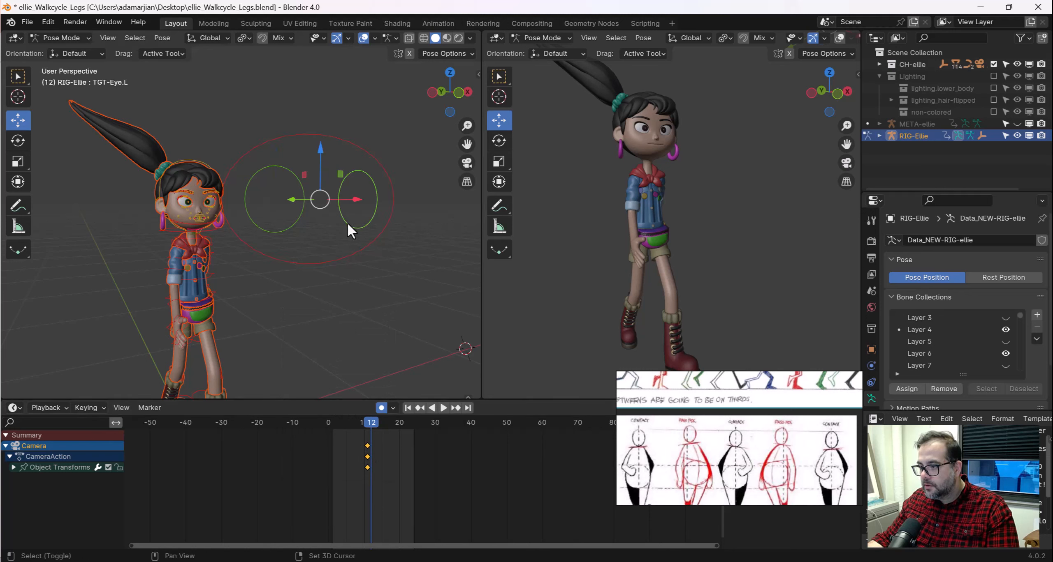
key("x")
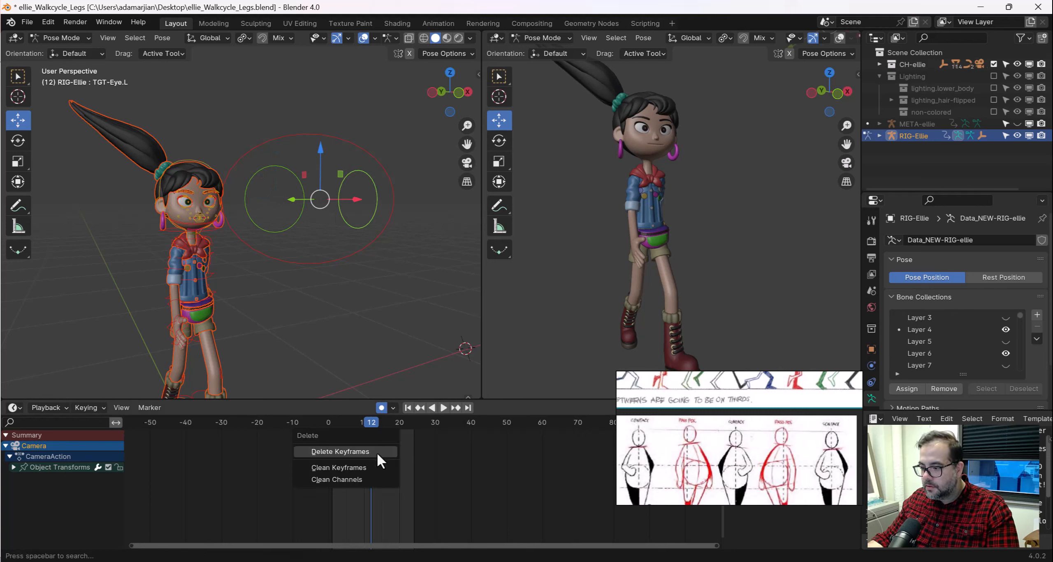
left_click(371, 454)
Play and scrub the walk cycle from an angle and from the side to examine the eye direction
left_click_drag(372, 431, 342, 421)
middle_click_drag(300, 260, 299, 262)
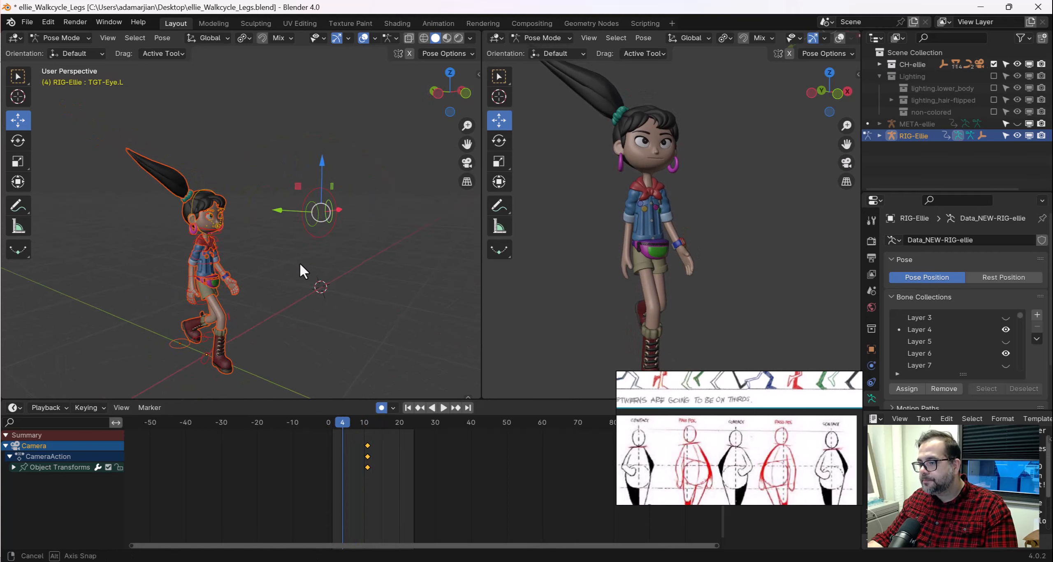
key("space")
key("space")
left_click_drag(368, 423, 327, 421)
middle_click_drag(328, 285, 342, 209)
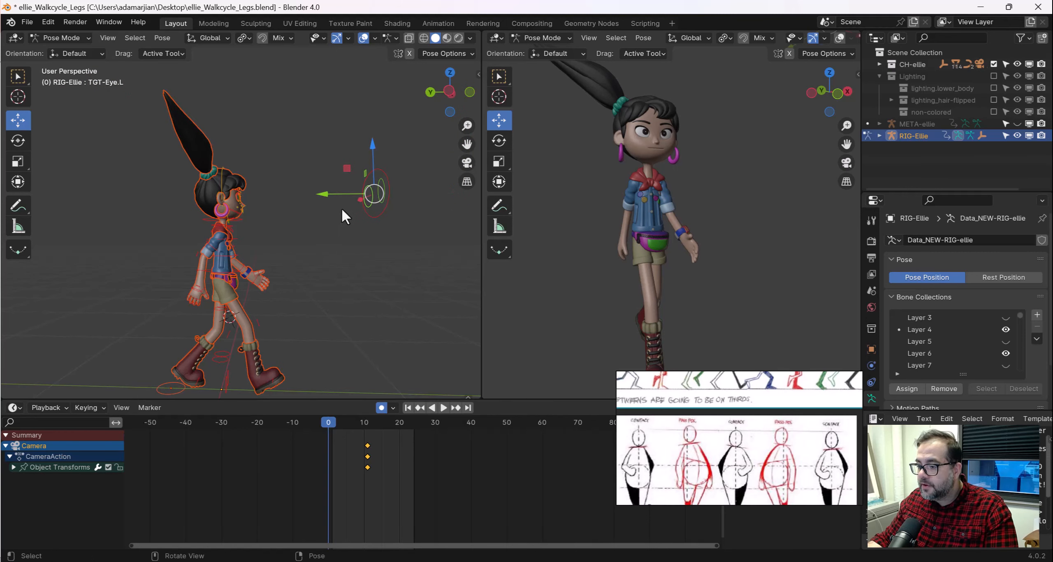